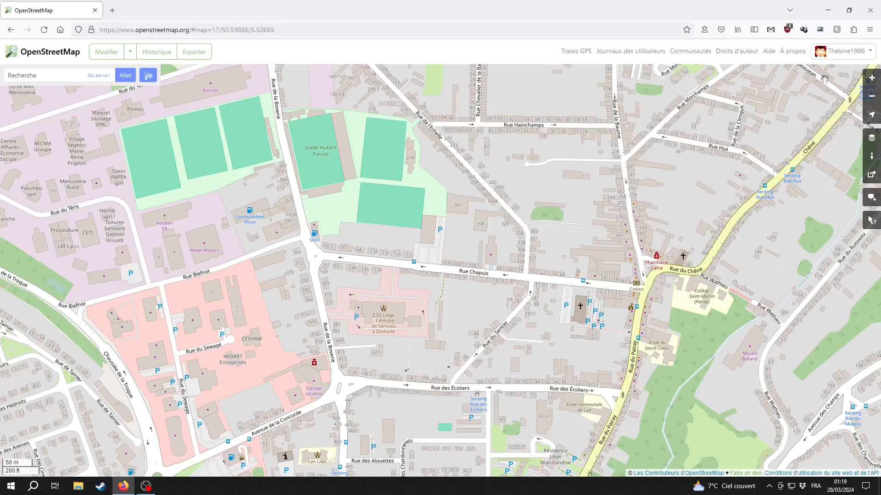
- Open the map for editing and split Rue Chapuis at its junction with Rue de l'Échelle
{"action": "left_click", "coordinate": [91, 54]}
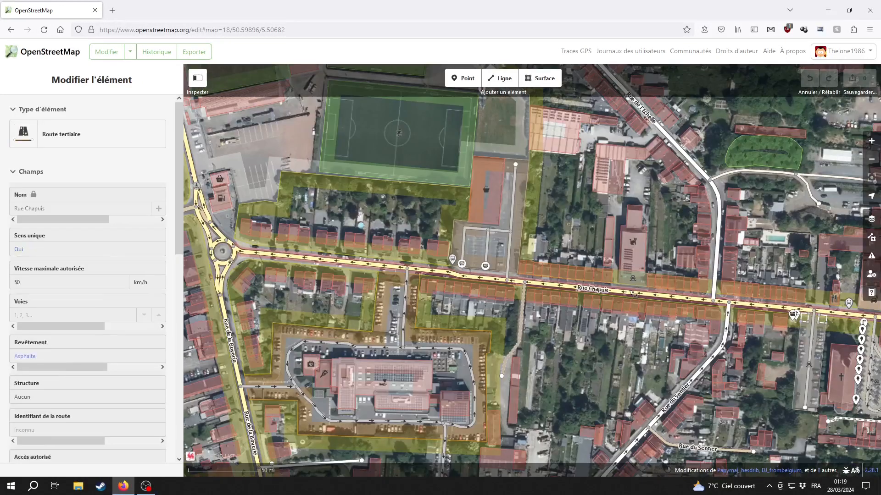
{"action": "mouse_move", "coordinate": [594, 339]}
{"action": "left_mouse_down"}
{"action": "mouse_move", "coordinate": [578, 346]}
{"action": "mouse_move", "coordinate": [586, 345]}
{"action": "left_mouse_up"}
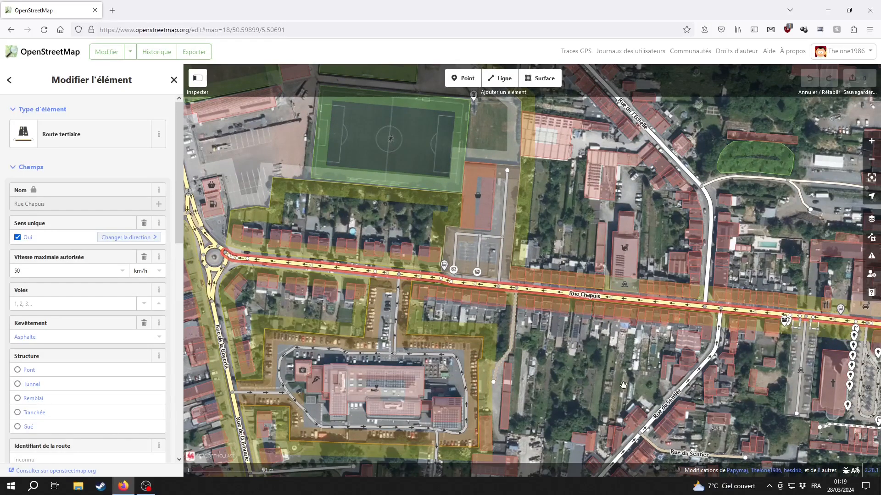
{"action": "left_click_drag", "start_coordinate": [764, 359], "coordinate": [600, 348]}
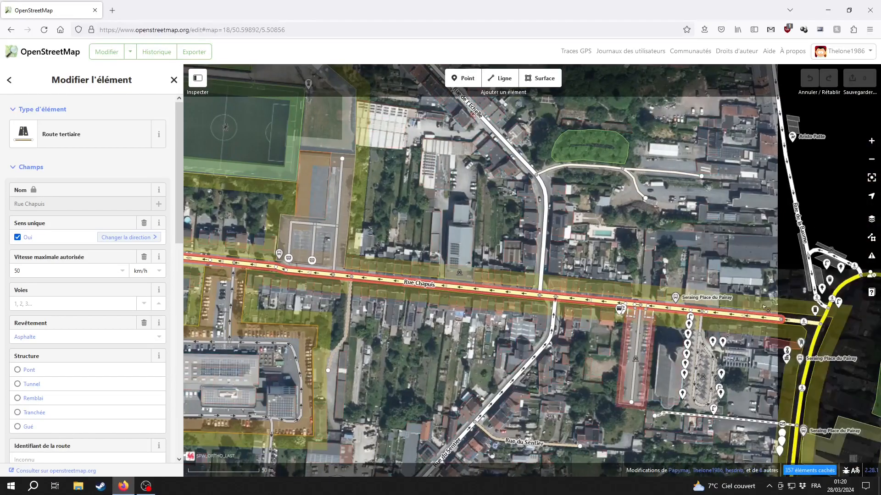
{"action": "left_click_drag", "start_coordinate": [447, 357], "coordinate": [546, 366]}
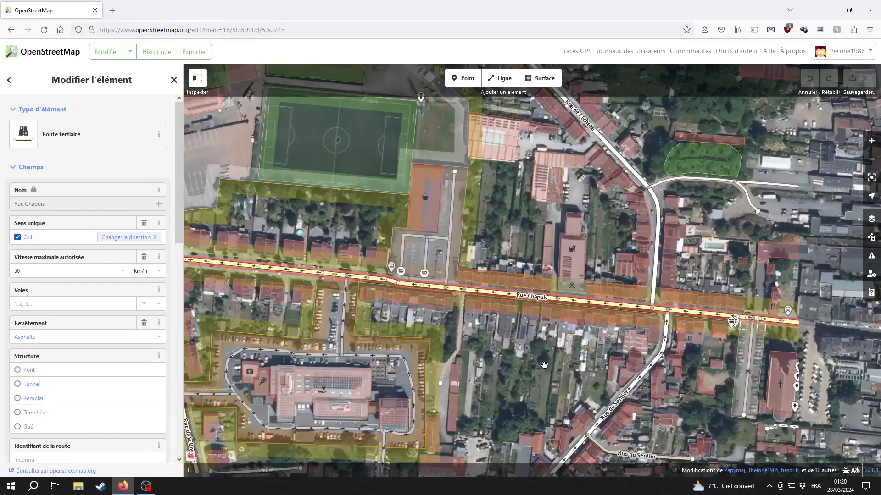
{"action": "left_click", "coordinate": [652, 309], "text": "shift"}
{"action": "right_click", "coordinate": [652, 309]}
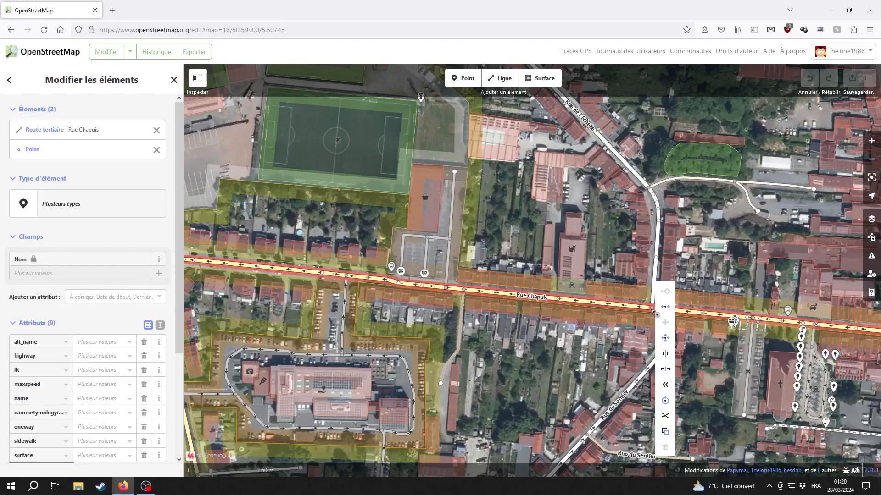
{"action": "left_click", "coordinate": [666, 418]}
- Add the Sens unique cyclable field to the Rue Chapuis section between the roundabout and Rue de l'Échelle, setting it to Non
{"action": "left_click", "coordinate": [605, 303]}
{"action": "left_click_drag", "start_coordinate": [541, 321], "coordinate": [698, 294]}
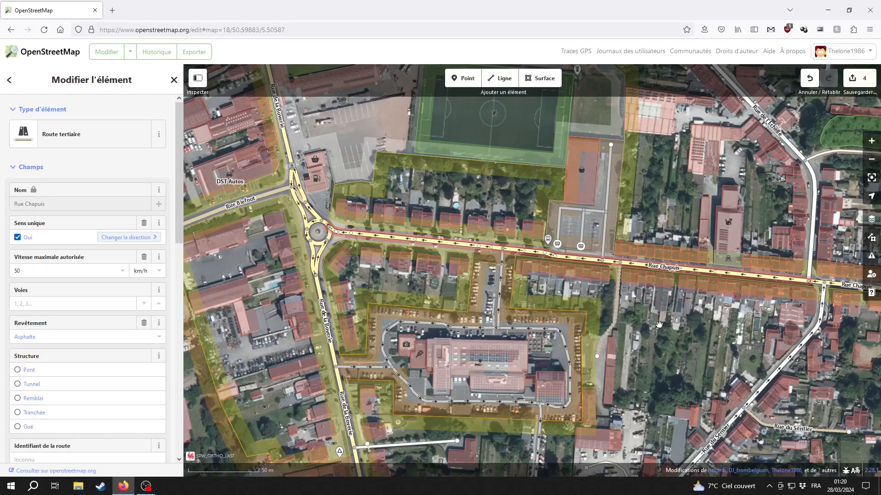
{"action": "left_click_drag", "start_coordinate": [658, 325], "coordinate": [578, 353]}
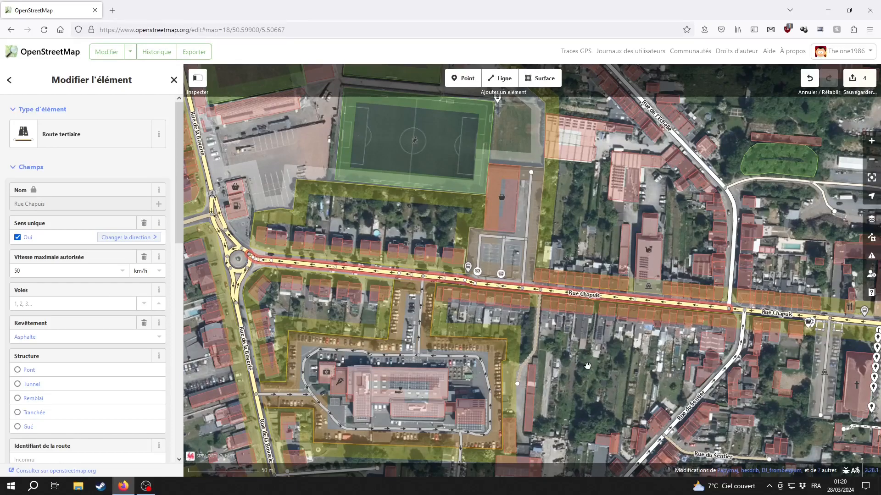
{"action": "left_click_drag", "start_coordinate": [609, 383], "coordinate": [582, 294]}
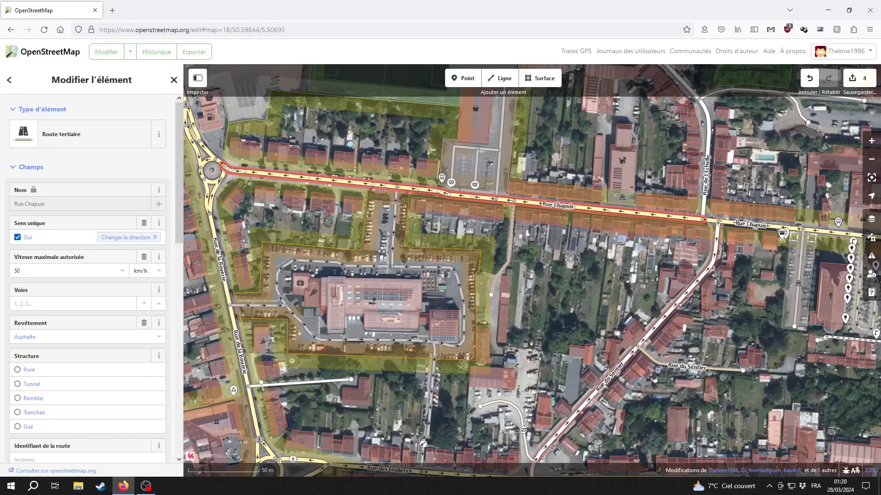
{"action": "left_click_drag", "start_coordinate": [543, 335], "coordinate": [582, 326]}
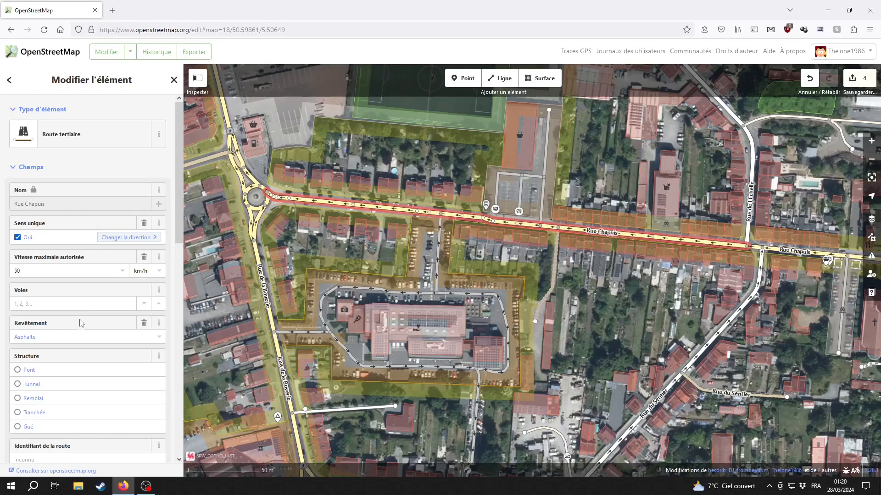
{"action": "scroll", "coordinate": [81, 324], "scroll_direction": "down", "scroll_amount": 8}
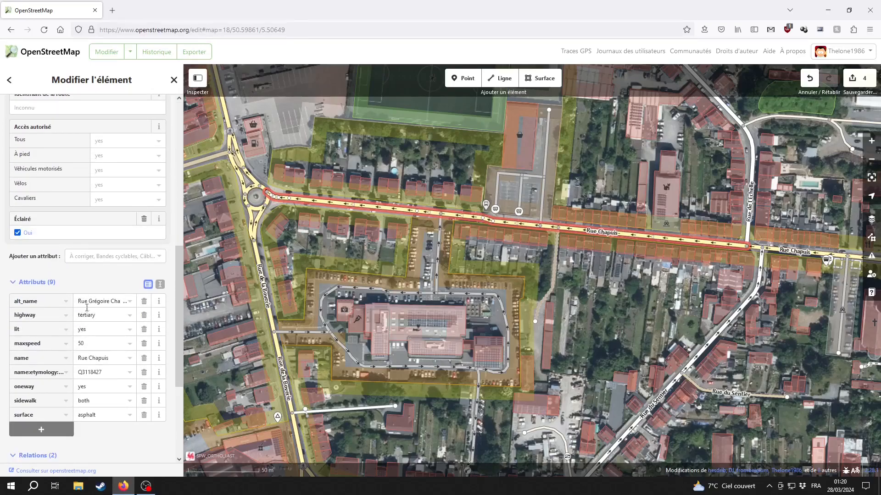
{"action": "left_click", "coordinate": [105, 257]}
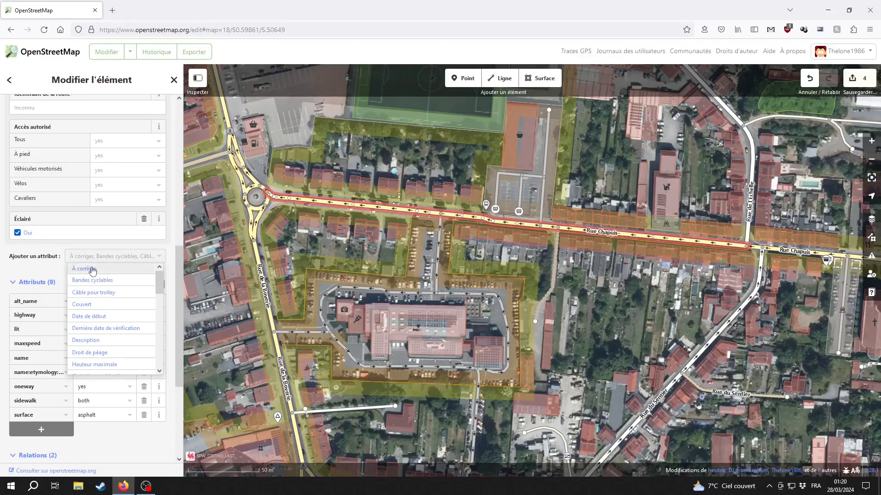
{"action": "scroll", "coordinate": [131, 348], "scroll_direction": "down", "scroll_amount": 10}
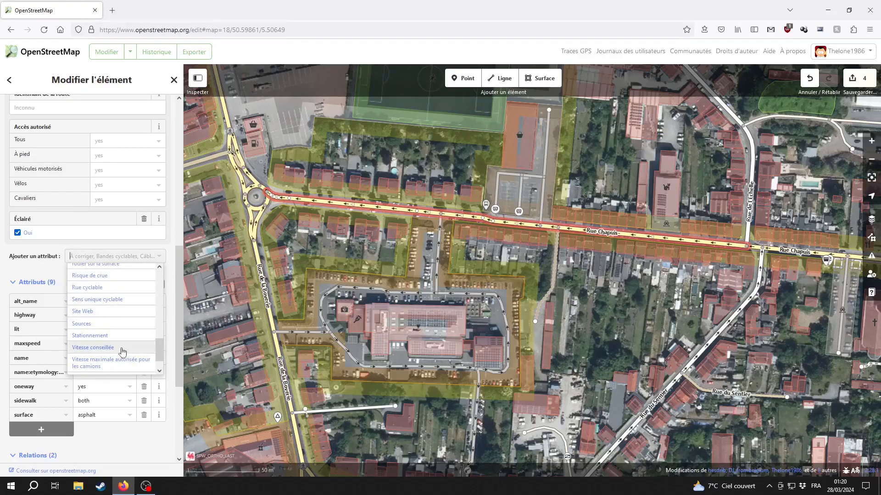
{"action": "left_click", "coordinate": [120, 299]}
{"action": "left_click", "coordinate": [18, 266]}
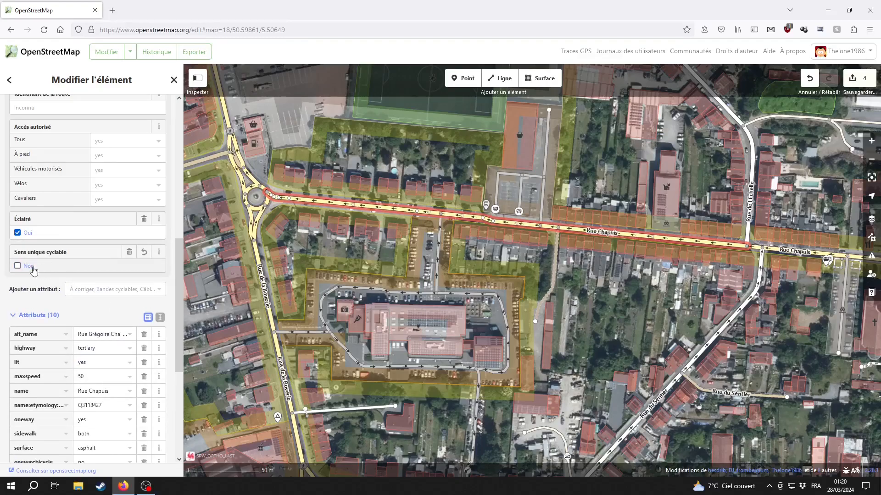
- Add the tag cycleway with the value opposite to the same Rue Chapuis section
{"action": "scroll", "coordinate": [36, 321], "scroll_direction": "down", "scroll_amount": 3}
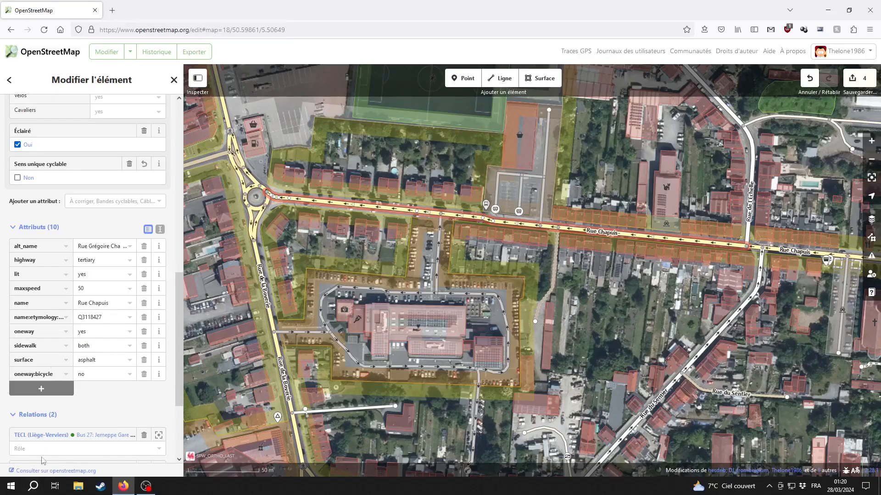
{"action": "left_click", "coordinate": [42, 391]}
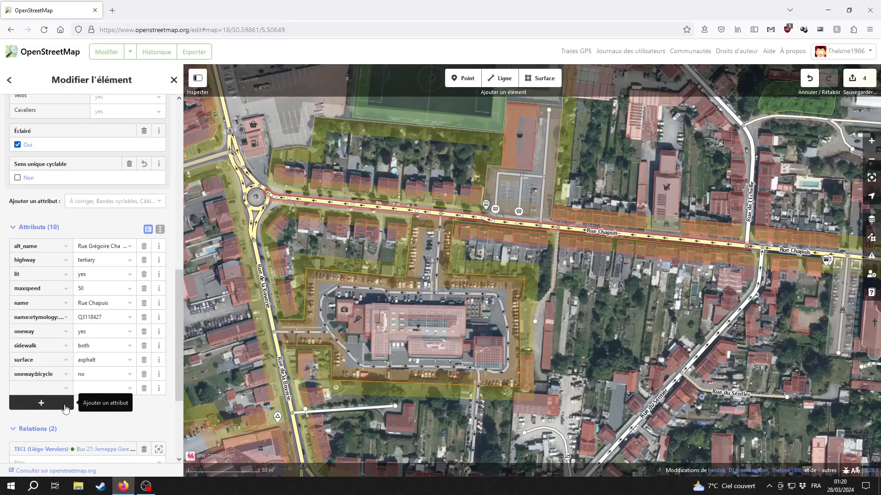
{"action": "type", "text": "cyclez"}
{"action": "key", "text": "BackSpace"}
{"action": "type", "text": "way"}
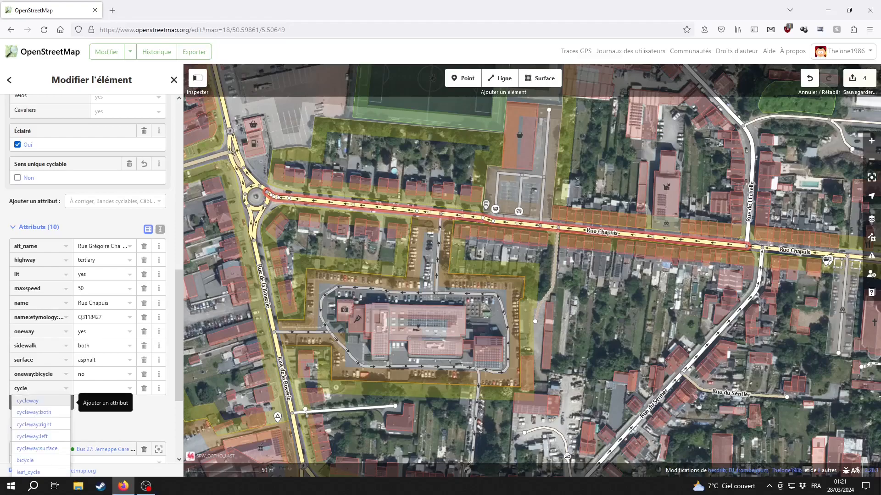
{"action": "left_click", "coordinate": [98, 437]}
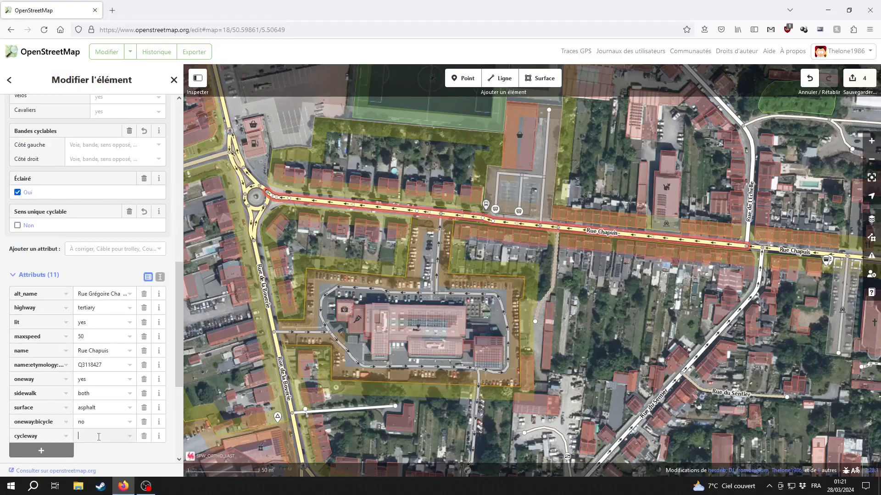
{"action": "type", "text": "o"}
{"action": "left_click", "coordinate": [101, 451]}
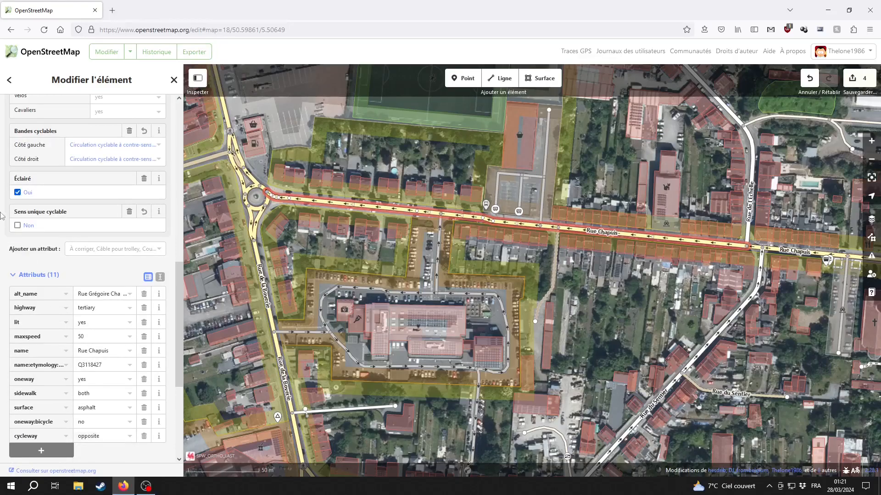
- Review the Bandes cyclables values for both sides and examine Rue Chapuis and its junctions on the aerial imagery
{"action": "scroll", "coordinate": [60, 259], "scroll_direction": "up", "scroll_amount": 3}
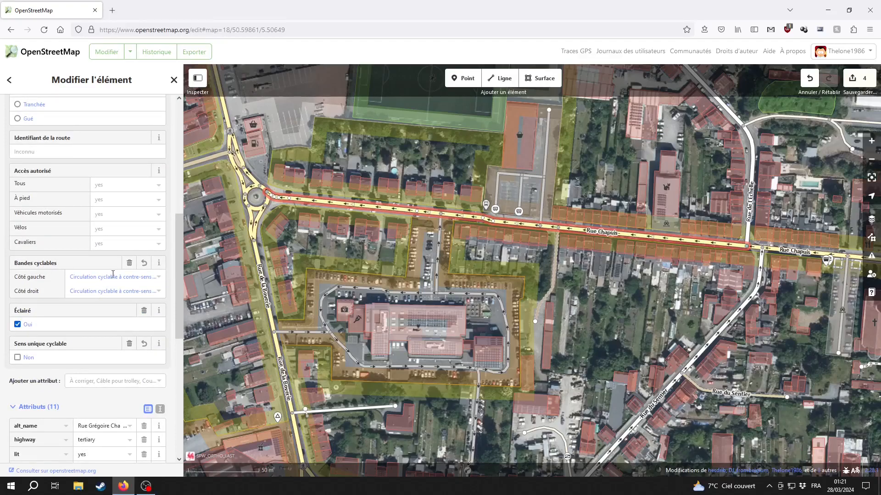
{"action": "left_click_drag", "start_coordinate": [102, 278], "coordinate": [174, 278]}
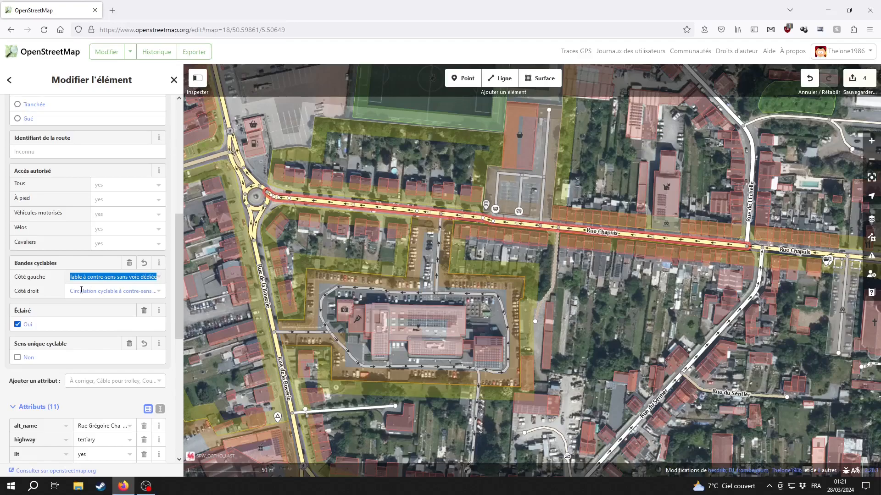
{"action": "left_click", "coordinate": [2, 267]}
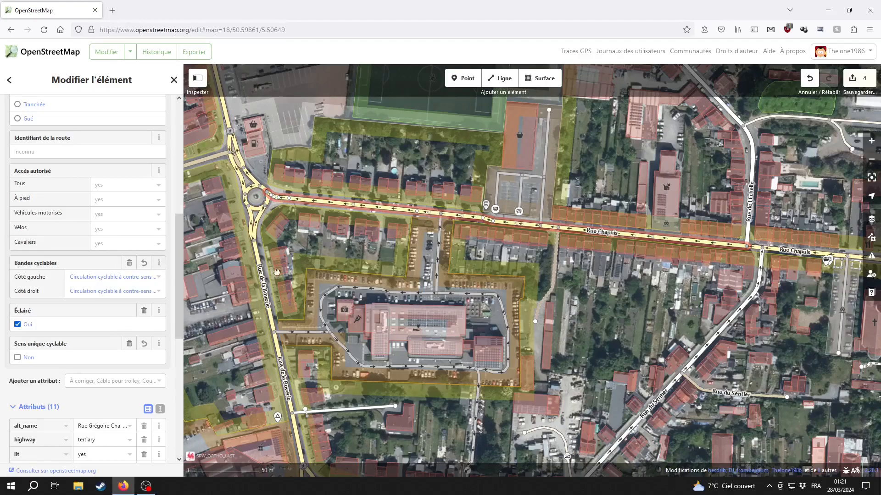
{"action": "left_click_drag", "start_coordinate": [750, 266], "coordinate": [558, 313]}
{"action": "scroll", "coordinate": [557, 313], "scroll_direction": "up", "scroll_amount": 5}
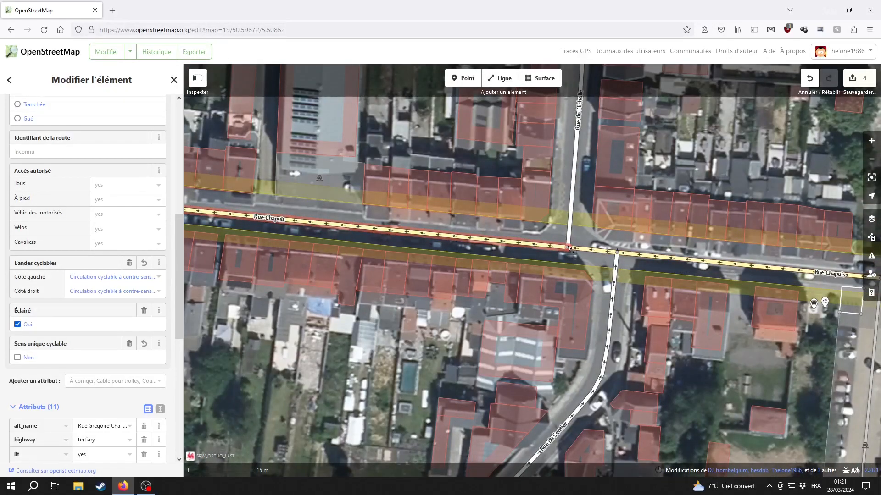
{"action": "left_click", "coordinate": [540, 228]}
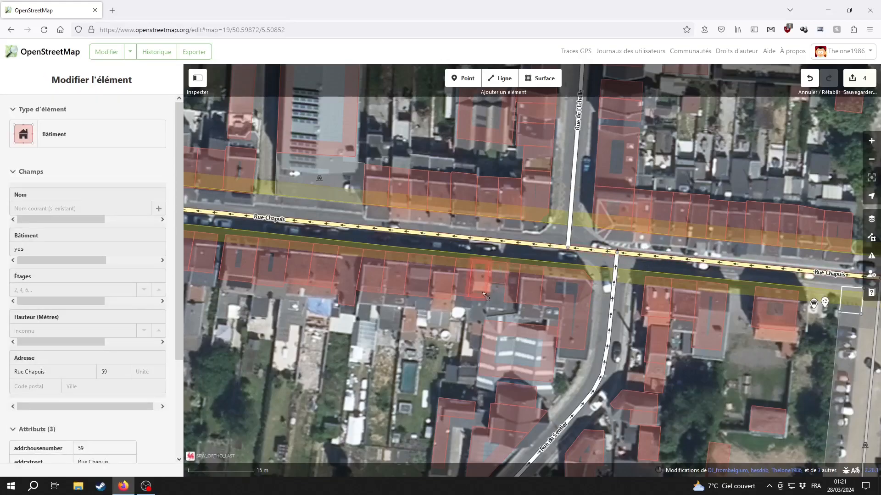
{"action": "scroll", "coordinate": [505, 338], "scroll_direction": "down", "scroll_amount": 3}
{"action": "left_click_drag", "start_coordinate": [478, 357], "coordinate": [630, 349]}
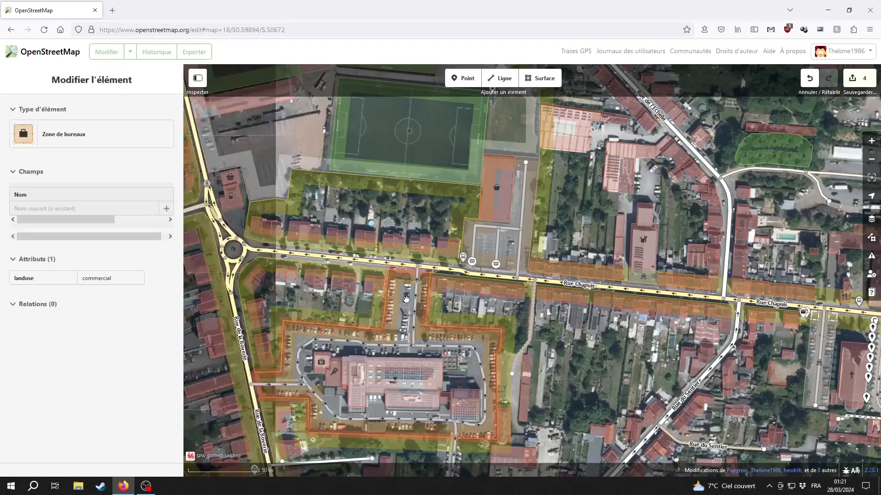
{"action": "left_click_drag", "start_coordinate": [323, 311], "coordinate": [443, 311]}
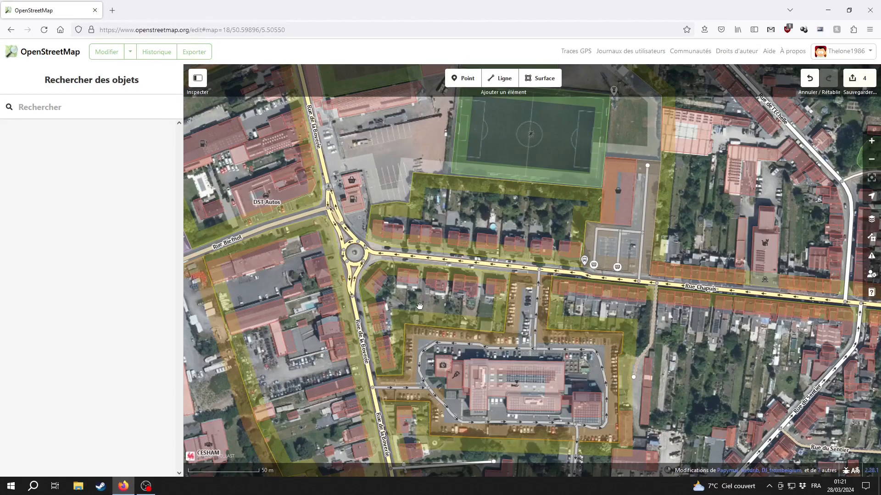
{"action": "left_click_drag", "start_coordinate": [419, 306], "coordinate": [242, 237]}
{"action": "scroll", "coordinate": [462, 311], "scroll_direction": "down", "scroll_amount": 3}
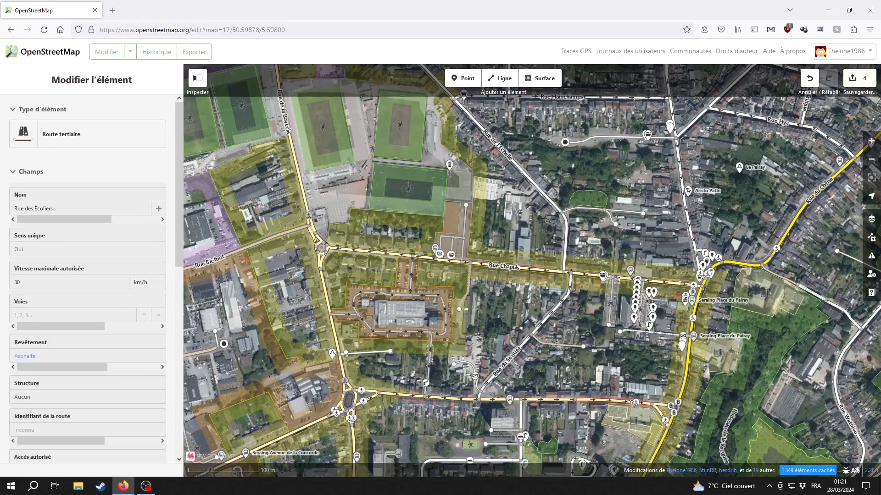
{"action": "left_click_drag", "start_coordinate": [467, 291], "coordinate": [588, 327]}
{"action": "scroll", "coordinate": [588, 327], "scroll_direction": "up", "scroll_amount": 3}
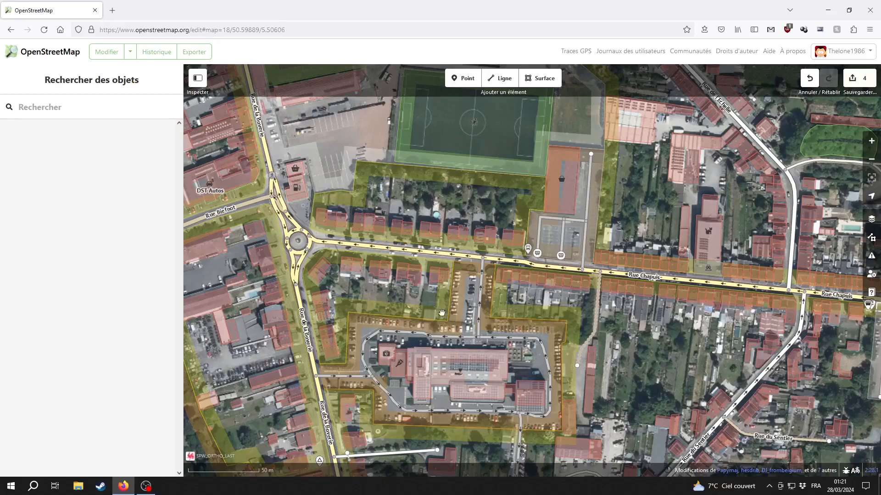
{"action": "left_click_drag", "start_coordinate": [441, 313], "coordinate": [521, 330]}
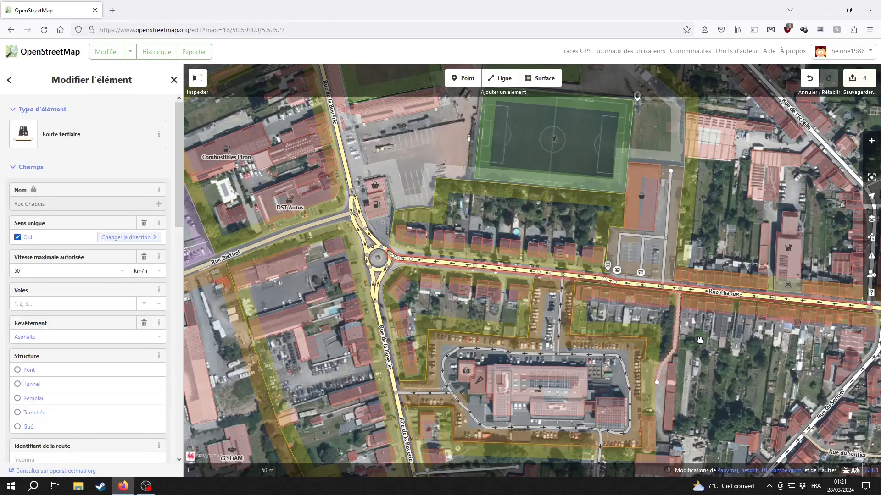
- Change the feature type of the Piste agricole ou forestière branching south off Rue Chapuis to Allée
{"action": "left_click_drag", "start_coordinate": [706, 342], "coordinate": [459, 344]}
{"action": "left_click", "coordinate": [443, 316]}
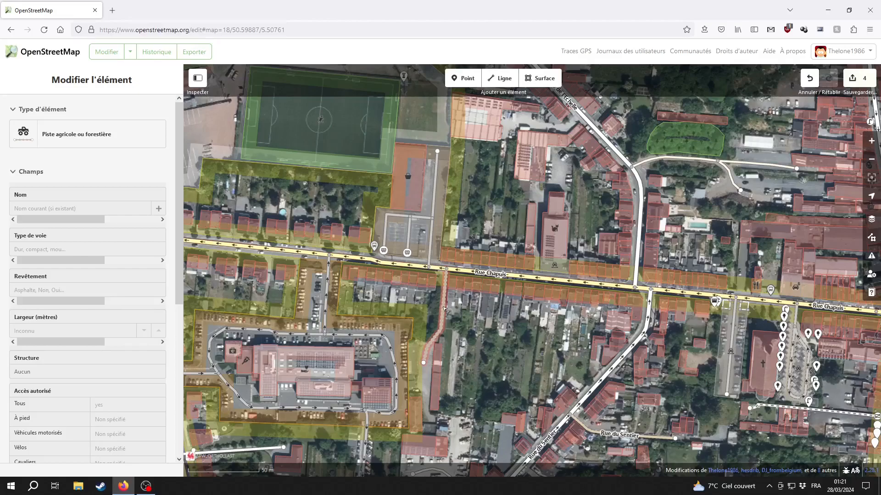
{"action": "left_click", "coordinate": [84, 129]}
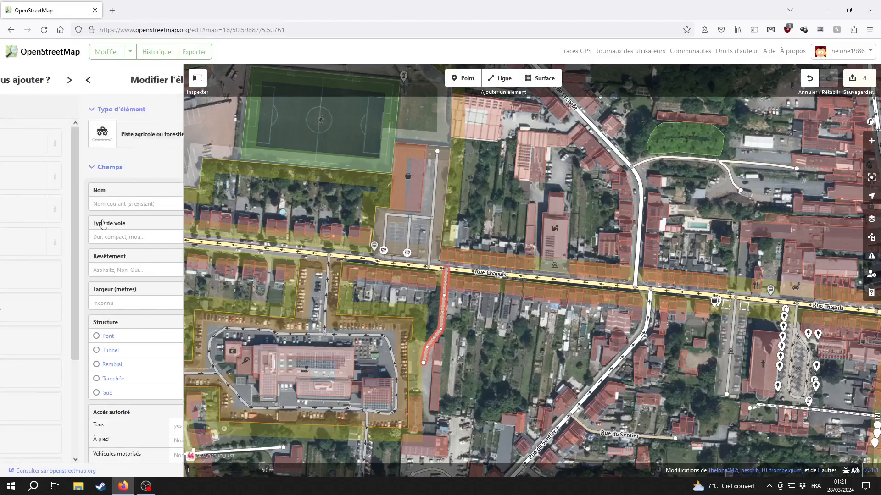
{"action": "left_click", "coordinate": [82, 159]}
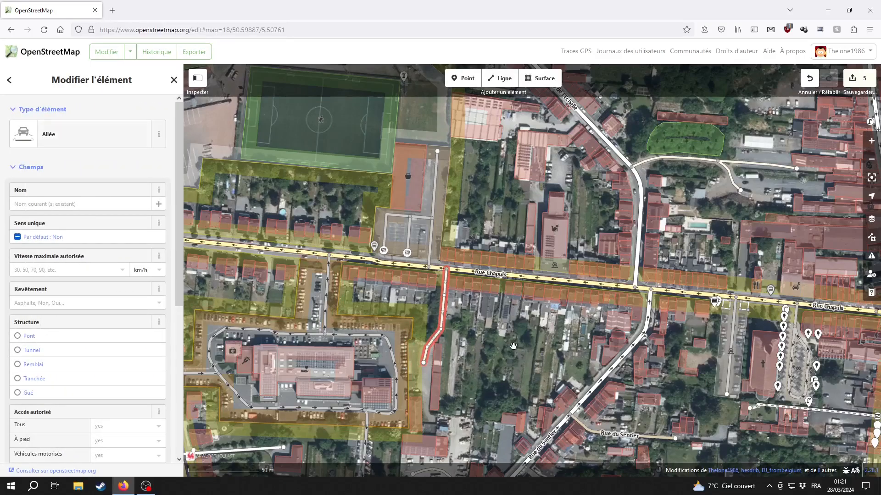
- Change the feature type of the short way branching off the south side of Rue Fanny
{"action": "left_click_drag", "start_coordinate": [545, 101], "coordinate": [542, 306]}
{"action": "left_click_drag", "start_coordinate": [691, 76], "coordinate": [621, 312]}
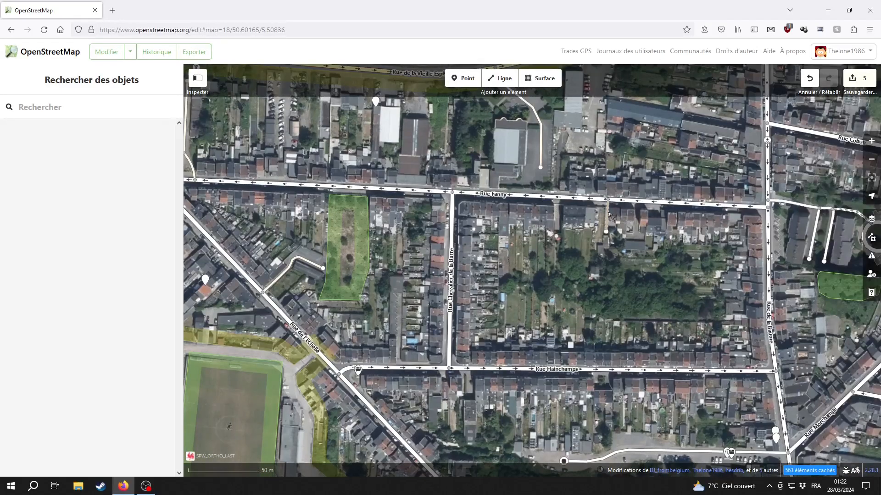
{"action": "left_click", "coordinate": [606, 216]}
{"action": "left_click", "coordinate": [69, 134]}
{"action": "left_click", "coordinate": [61, 142]}
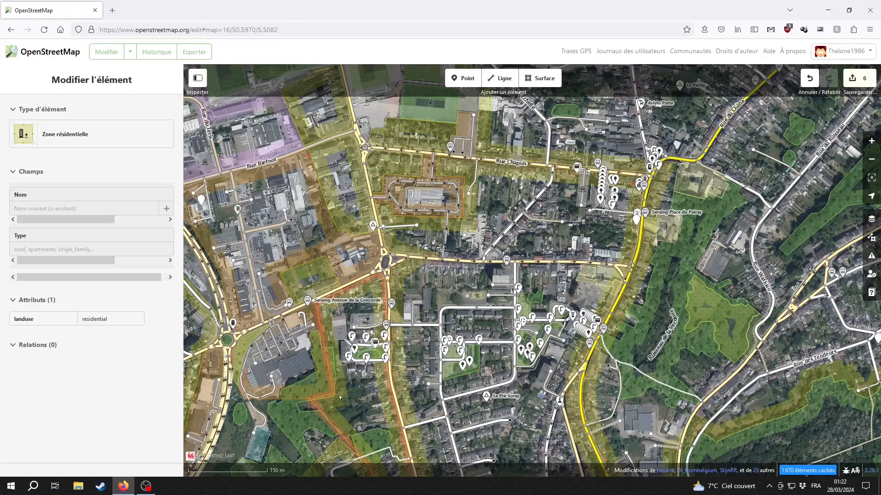
- Examine the existing fields of Rue de la Forière and the neighbouring Rue de la Verrerie on the aerial imagery
{"action": "left_click_drag", "start_coordinate": [342, 399], "coordinate": [628, 106]}
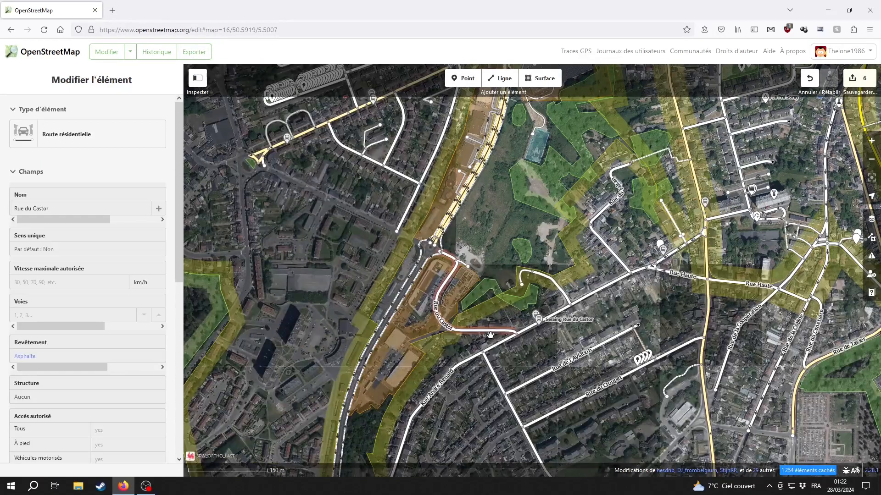
{"action": "key", "text": "Escape"}
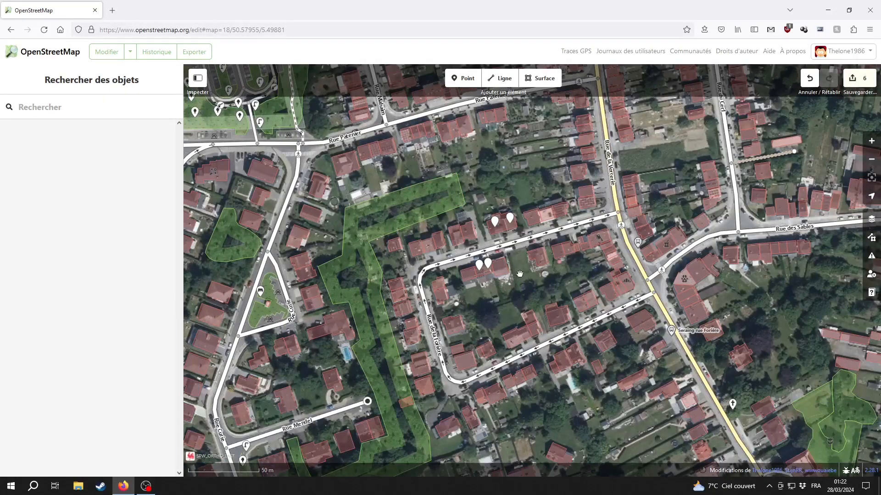
{"action": "left_click", "coordinate": [534, 240]}
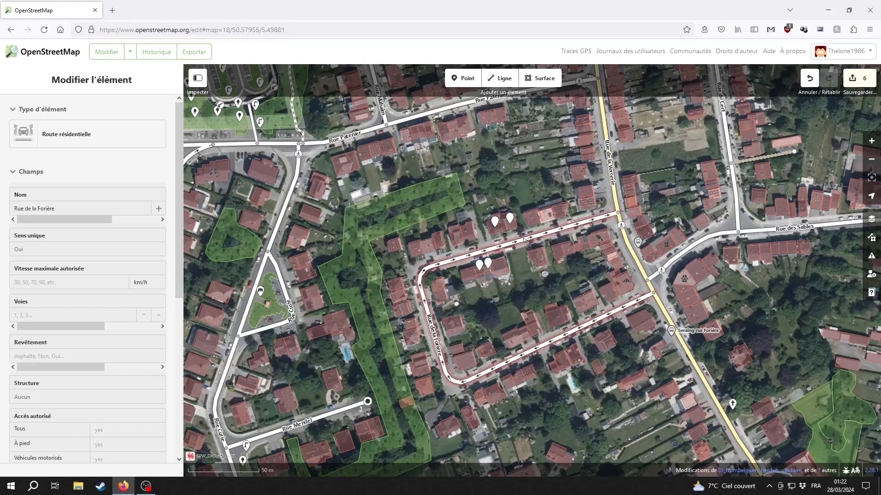
{"action": "left_click", "coordinate": [523, 242]}
{"action": "scroll", "coordinate": [159, 382], "scroll_direction": "down", "scroll_amount": 3}
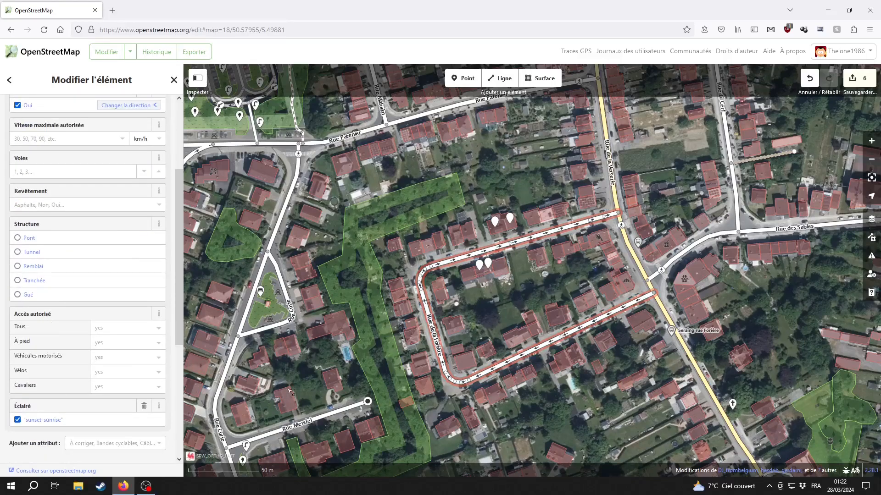
{"action": "left_click", "coordinate": [534, 272]}
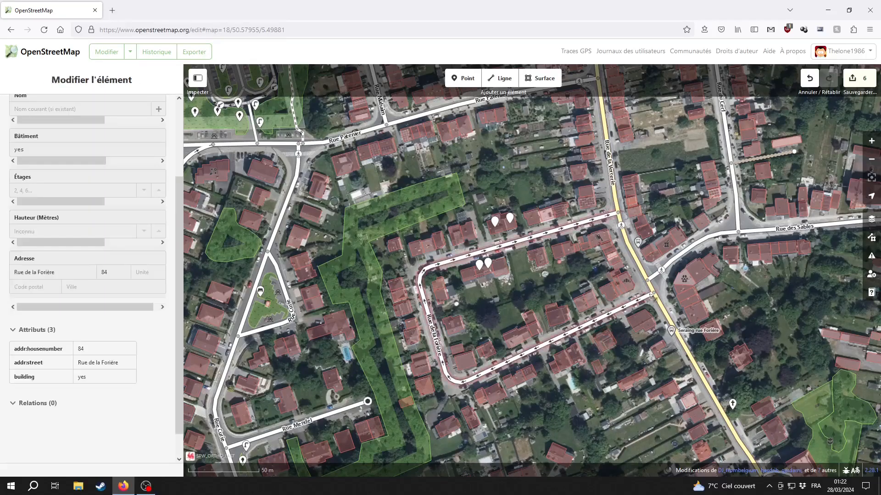
{"action": "left_click", "coordinate": [622, 238]}
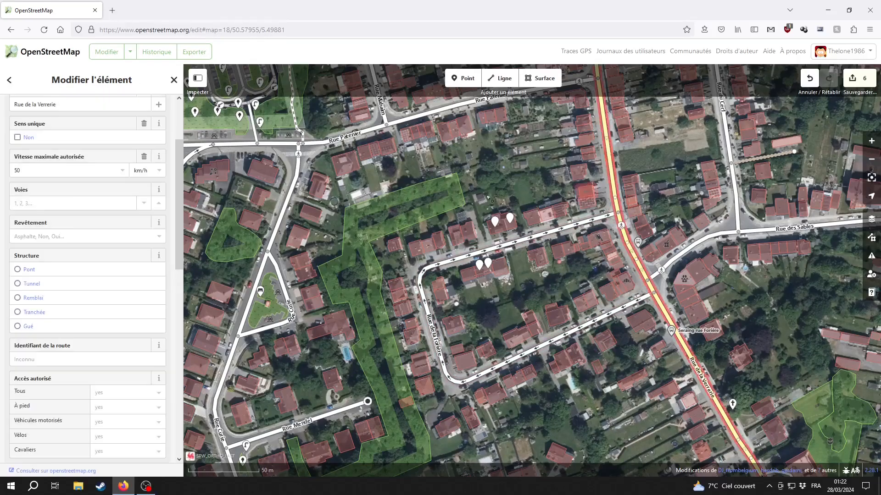
- Set Sens unique cyclable to Non on Rue de la Forière and add the tag cycleway with the value opposite
{"action": "left_click", "coordinate": [418, 288]}
{"action": "left_click", "coordinate": [115, 227]}
{"action": "scroll", "coordinate": [114, 288], "scroll_direction": "down", "scroll_amount": 5}
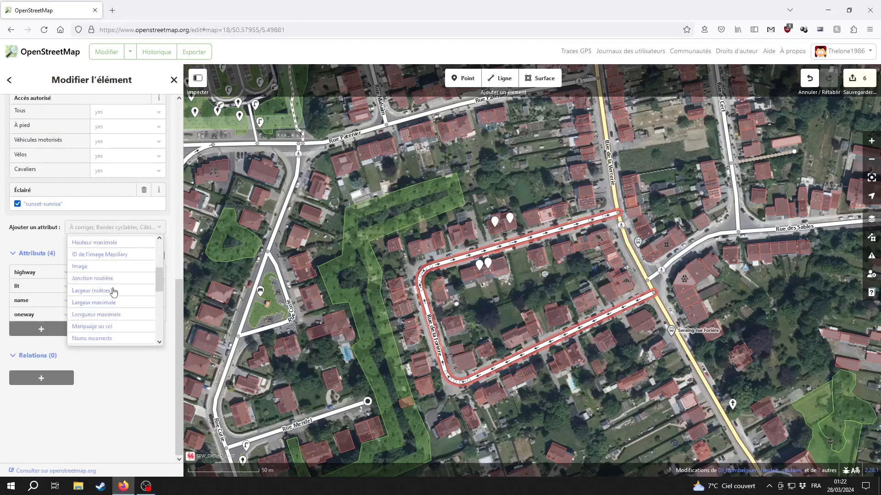
{"action": "left_click", "coordinate": [111, 271]}
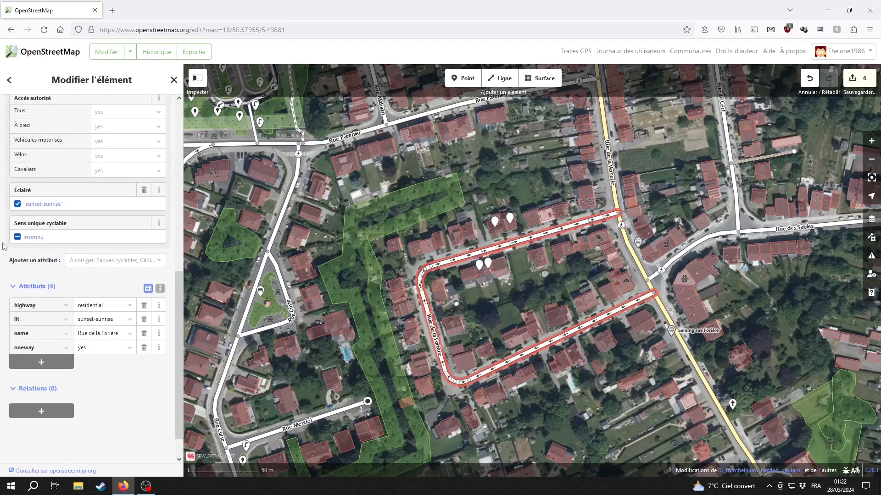
{"action": "double_click", "coordinate": [41, 238]}
{"action": "left_click", "coordinate": [46, 374]}
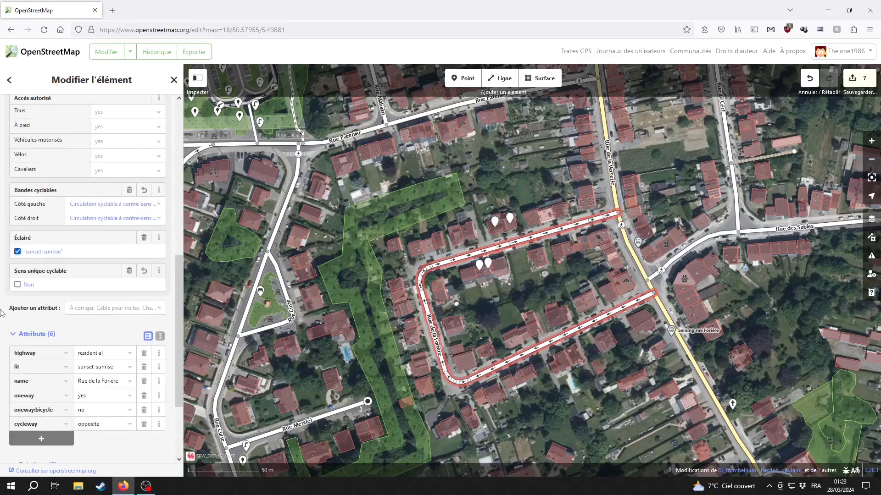
- Set the Revêtement of Rue de la Forière to Asphalte
{"action": "scroll", "coordinate": [57, 239], "scroll_direction": "up", "scroll_amount": 10}
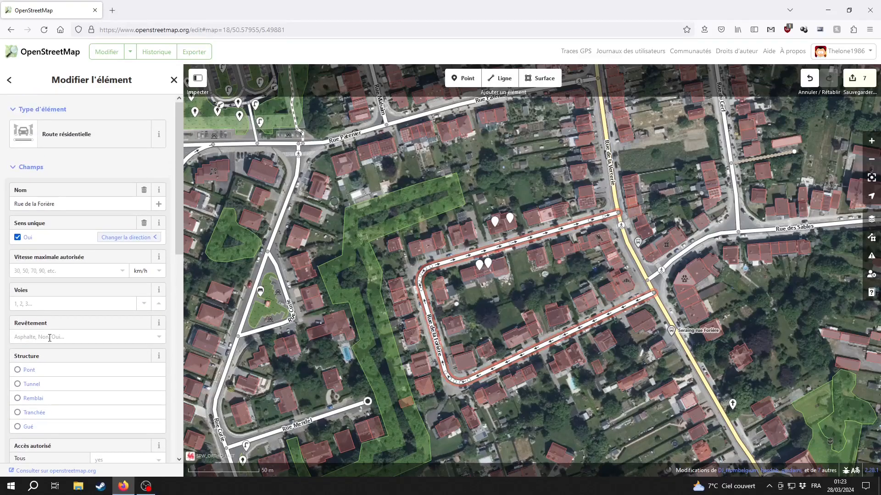
{"action": "left_click", "coordinate": [51, 339]}
{"action": "left_click", "coordinate": [51, 349]}
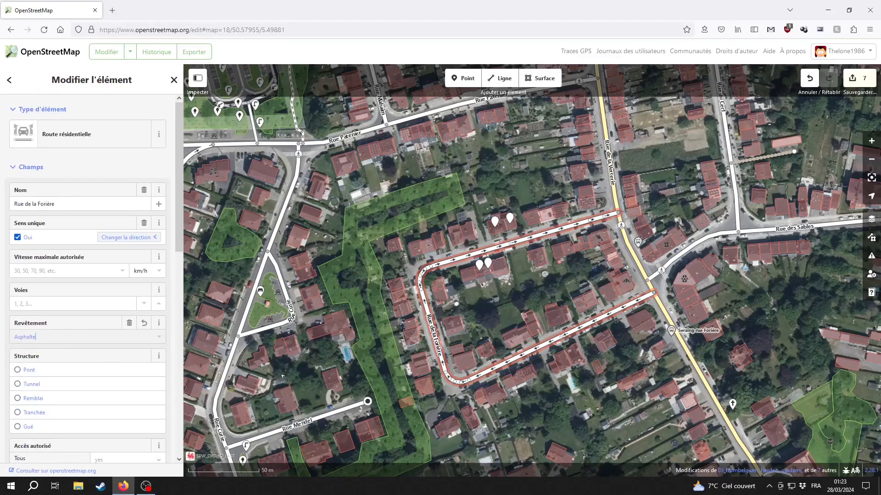
- Set the Revêtement of the Rue de la Verrerie section beside Rue de la Forière to Asphalte
{"action": "left_click", "coordinate": [506, 305]}
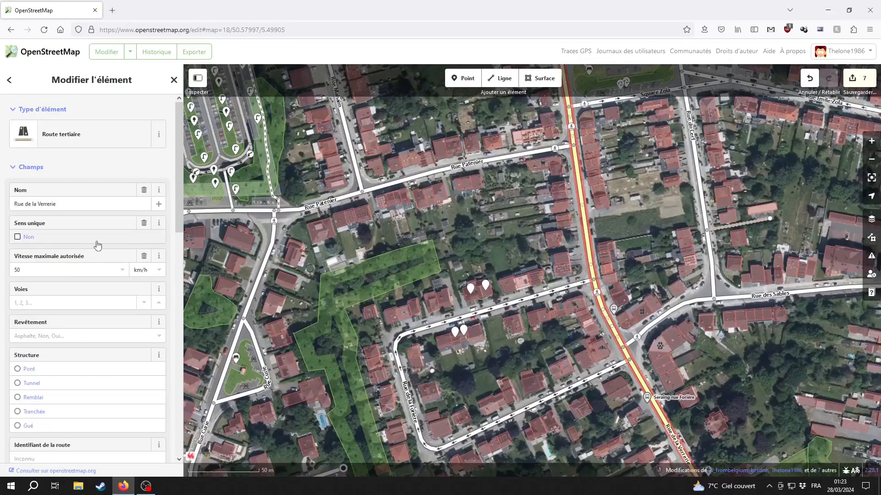
{"action": "left_click", "coordinate": [48, 336]}
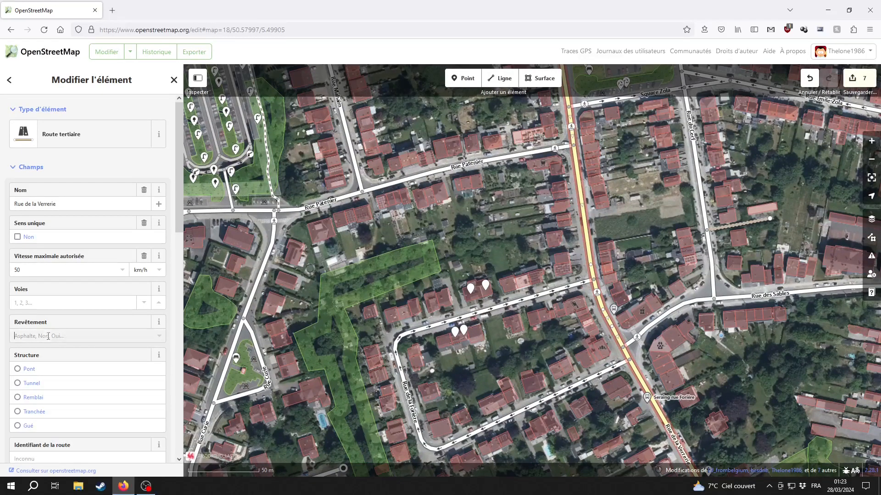
{"action": "left_click", "coordinate": [33, 350]}
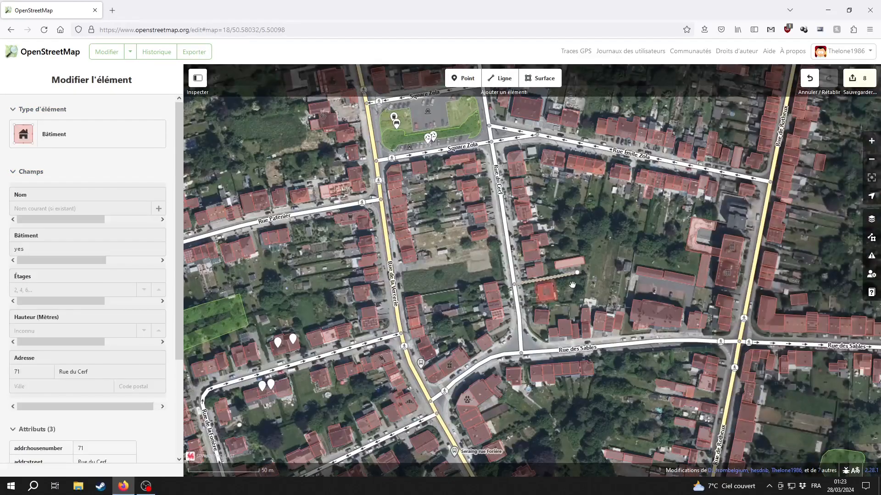
- Change the feature type of the short track branching east off Rue du Cerf to Allée
{"action": "key", "text": "Escape"}
{"action": "left_click", "coordinate": [545, 279]}
{"action": "left_click", "coordinate": [88, 137]}
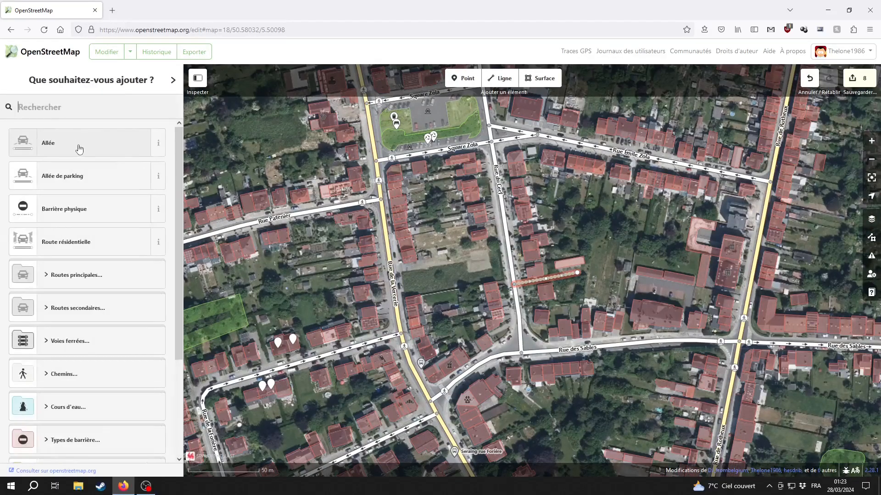
{"action": "left_click", "coordinate": [78, 142]}
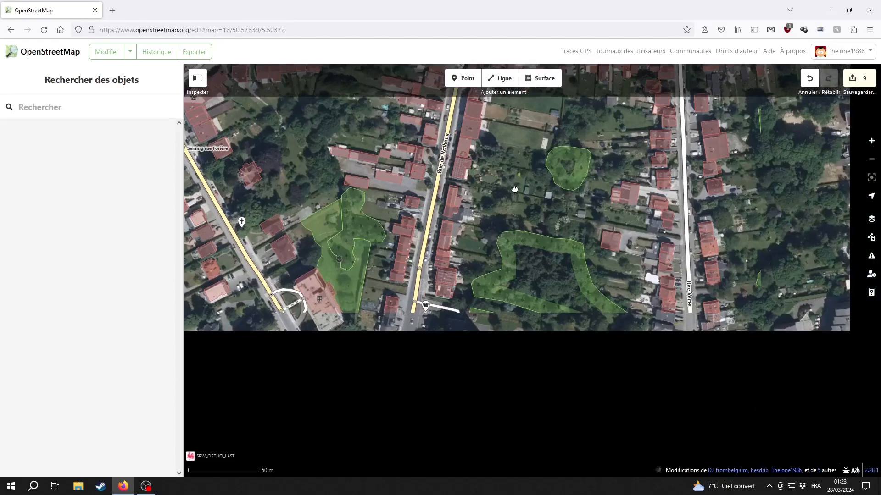
- Change the feature type of the Piste agricole ou forestière branching east off Rue des Villas, north of Rue du Corbeau, to Allée
{"action": "left_click_drag", "start_coordinate": [514, 189], "coordinate": [709, 317]}
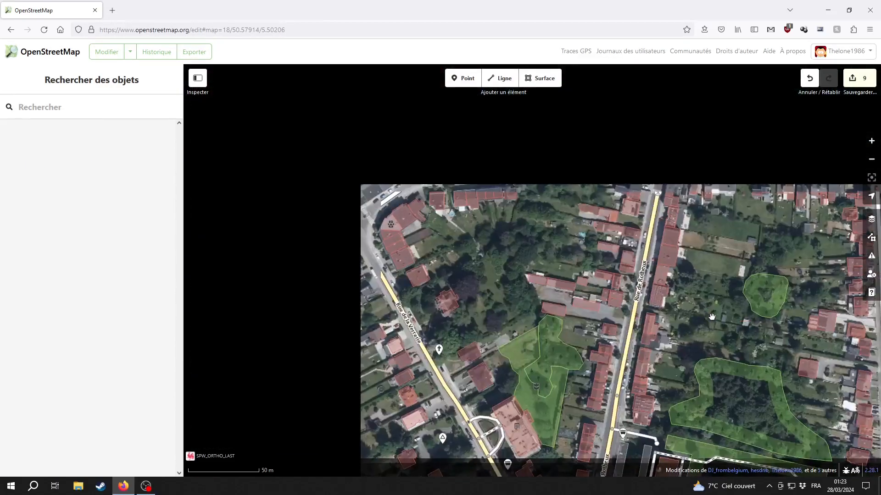
{"action": "left_click_drag", "start_coordinate": [528, 260], "coordinate": [527, 340]}
{"action": "left_click", "coordinate": [474, 181]}
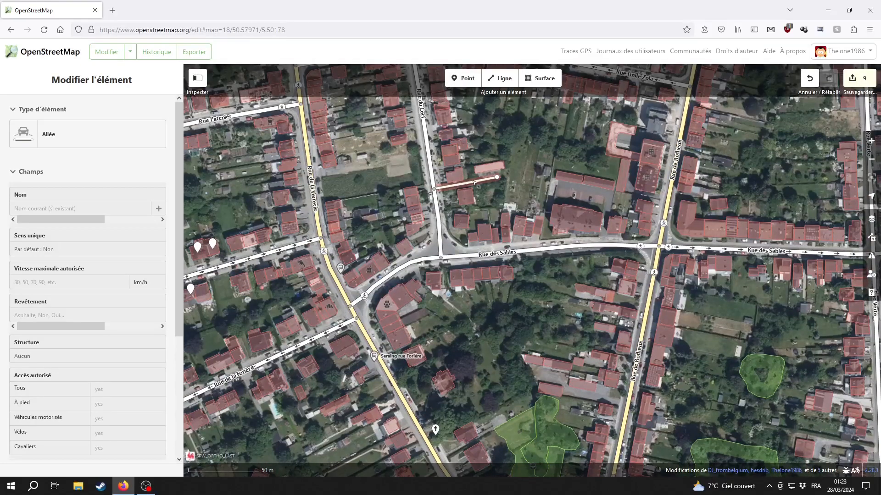
{"action": "left_click", "coordinate": [809, 336]}
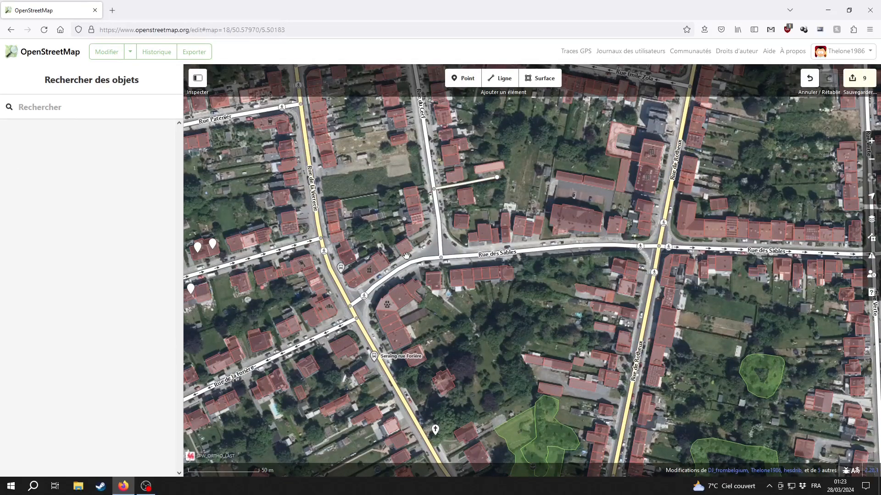
{"action": "left_click_drag", "start_coordinate": [794, 331], "coordinate": [407, 253]}
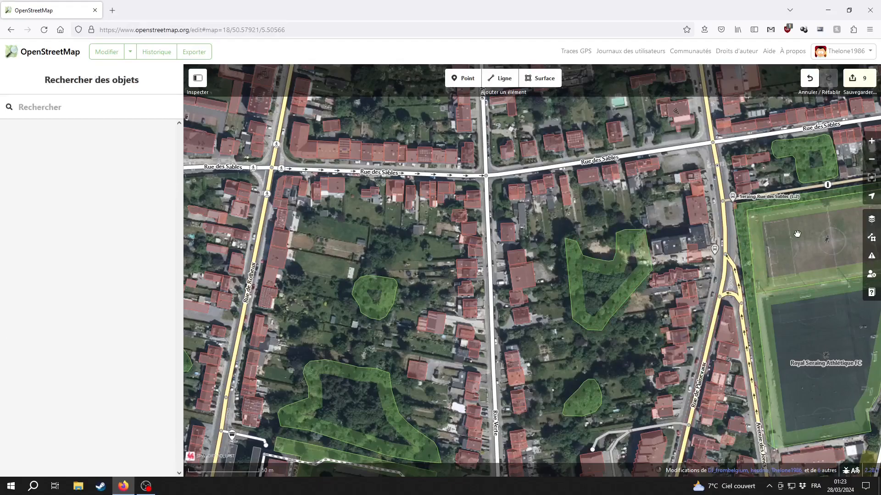
{"action": "left_click_drag", "start_coordinate": [797, 234], "coordinate": [543, 310]}
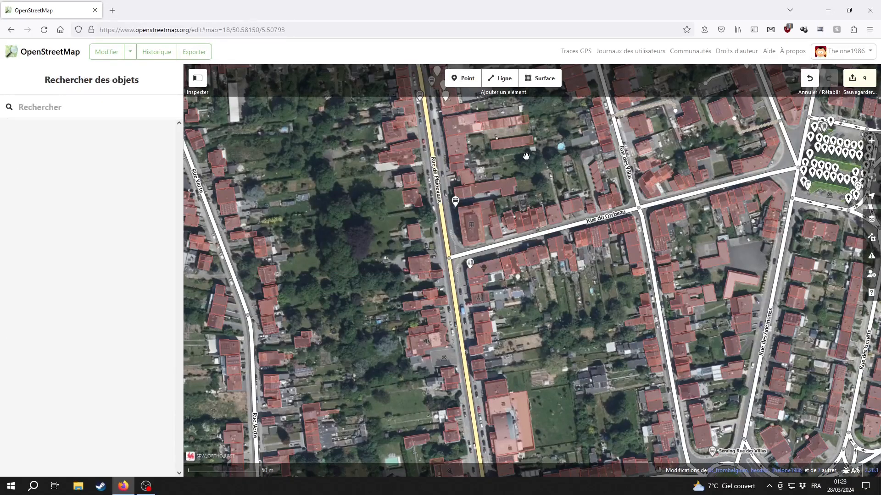
{"action": "left_click_drag", "start_coordinate": [661, 98], "coordinate": [481, 274]}
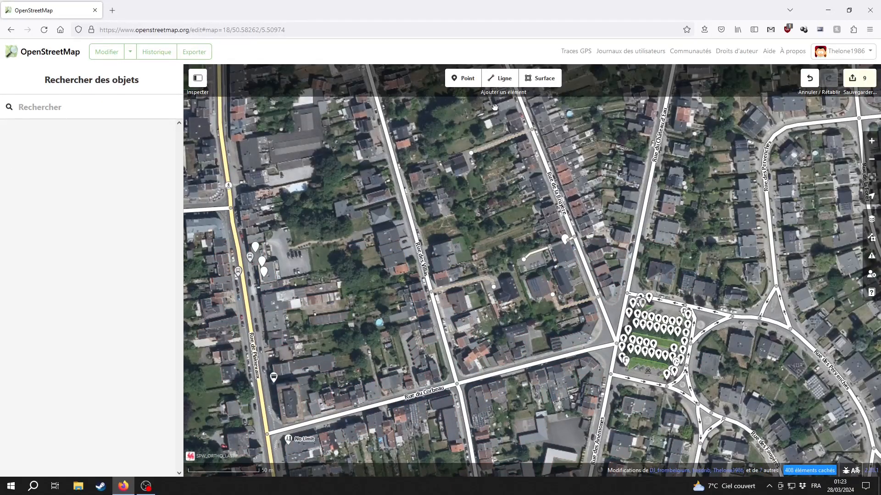
{"action": "left_click", "coordinate": [477, 280]}
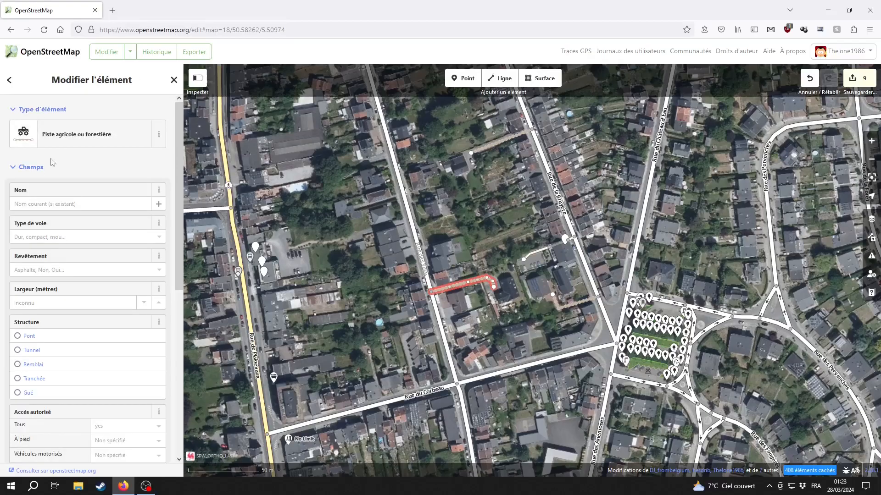
{"action": "left_click", "coordinate": [77, 135]}
{"action": "left_click", "coordinate": [83, 156]}
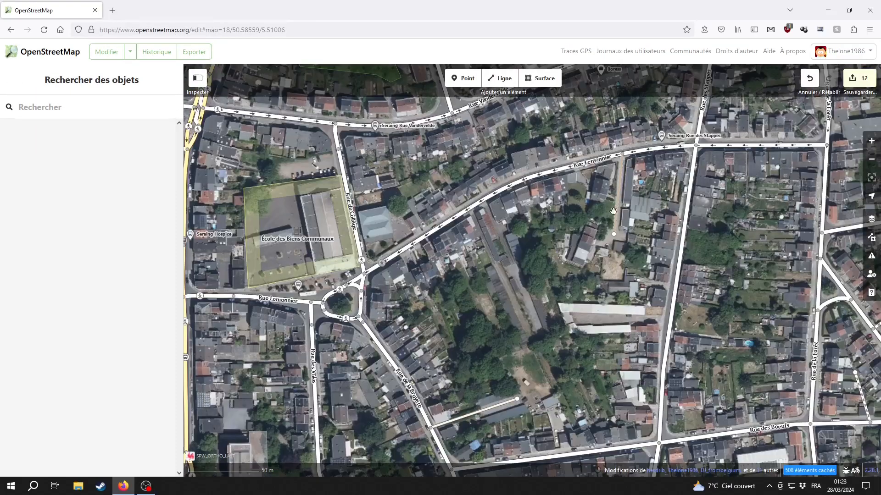
- Switch the map background to Imagerie numérique PICC SPW(allonie) around the eastern end of Rue de la Forière
{"action": "left_click", "coordinate": [613, 211]}
{"action": "key", "text": "Escape"}
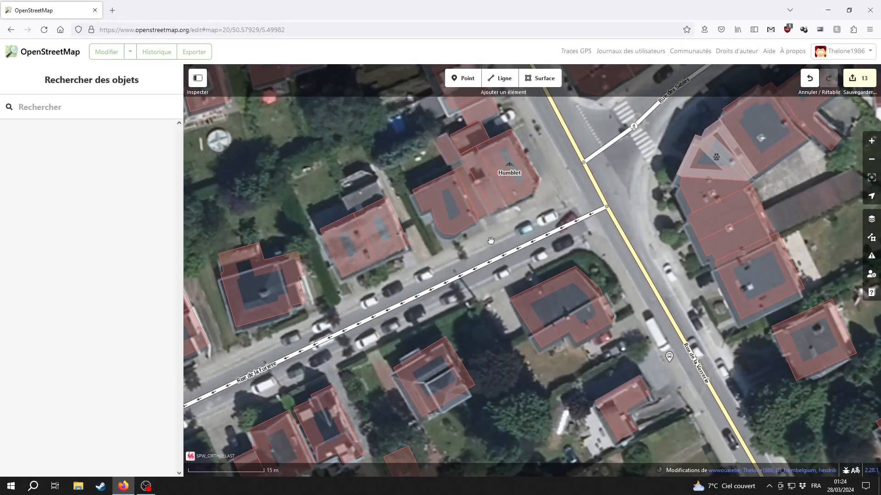
{"action": "left_click", "coordinate": [872, 219]}
{"action": "left_click", "coordinate": [775, 295]}
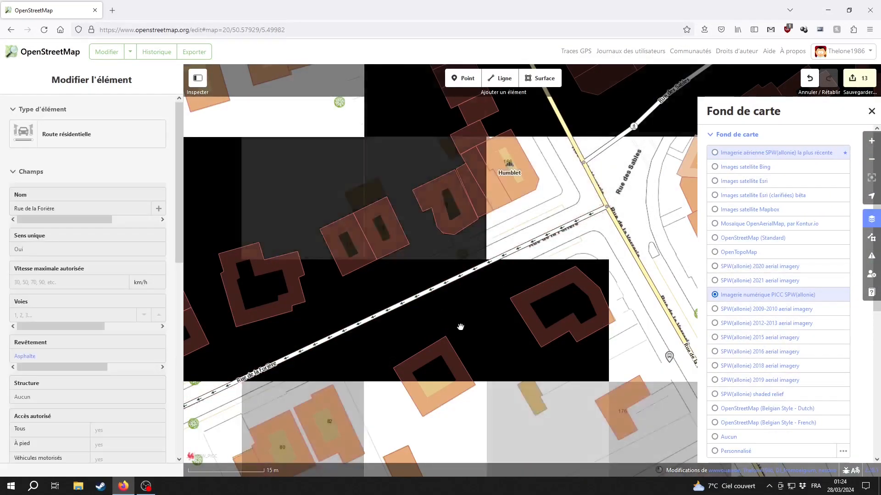
{"action": "scroll", "coordinate": [604, 164], "scroll_direction": "up", "scroll_amount": 5}
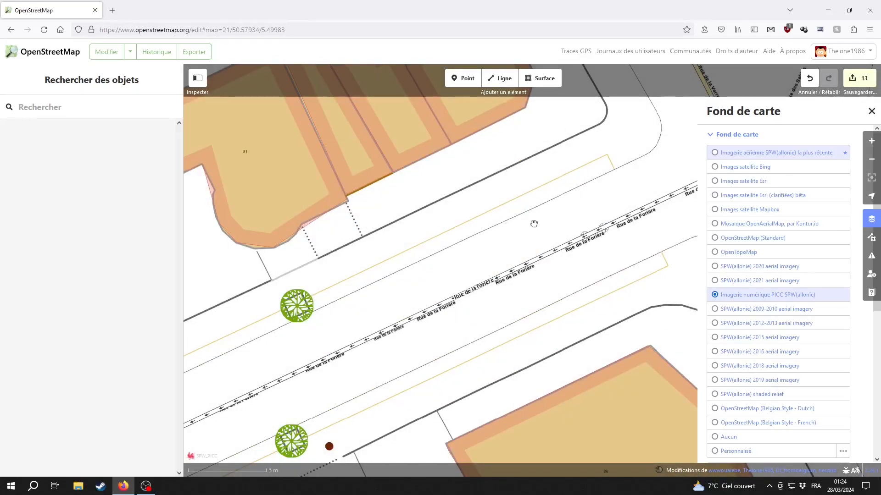
- Draw a small triangular area at the eastern end of Rue de la Forière's northern parking strip and define it as Parking
{"action": "key", "text": "3"}
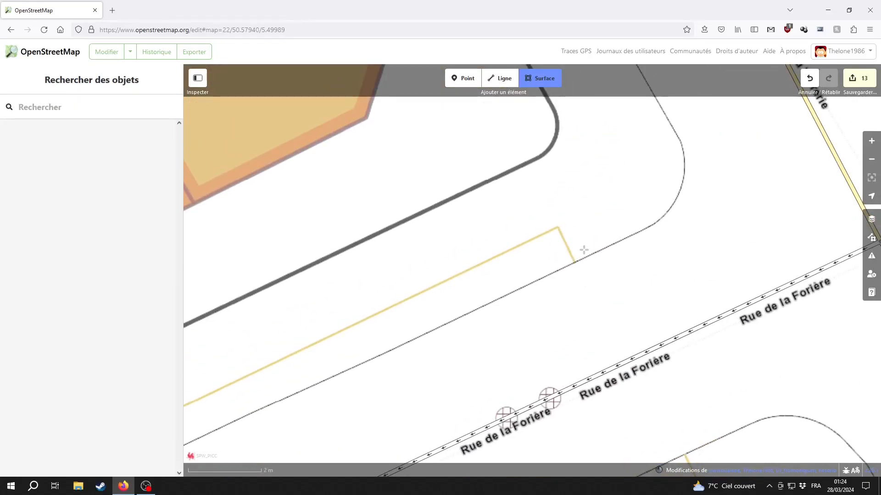
{"action": "scroll", "coordinate": [569, 264], "scroll_direction": "up", "scroll_amount": 5}
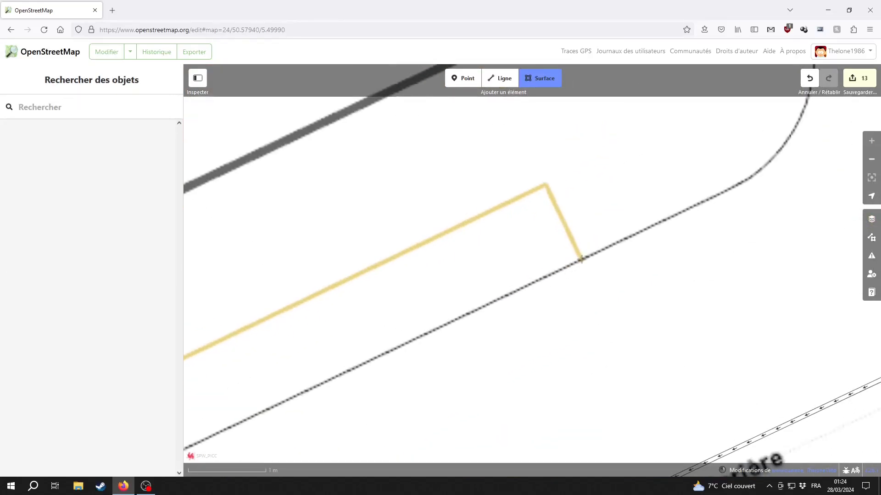
{"action": "double_click", "coordinate": [410, 274]}
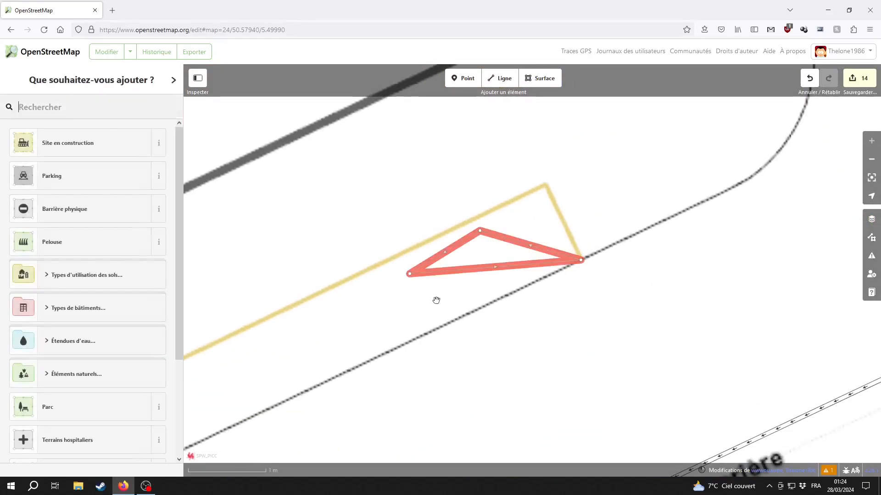
{"action": "left_click", "coordinate": [69, 179]}
- Set the Type of the small triangular parking area at the eastern end of Rue de la Forière to Bordure de voie
{"action": "left_click_drag", "start_coordinate": [264, 346], "coordinate": [492, 248]}
{"action": "scroll", "coordinate": [443, 330], "scroll_direction": "down", "scroll_amount": 3}
{"action": "left_click", "coordinate": [91, 239]}
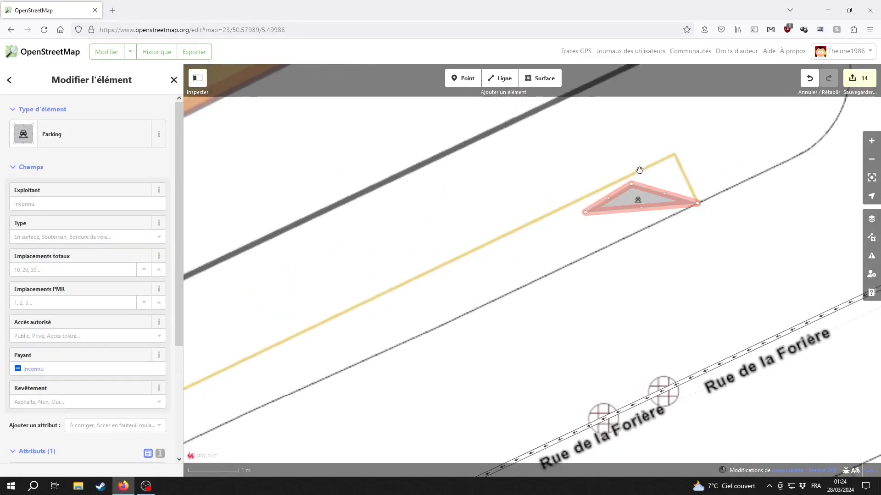
{"action": "left_click_drag", "start_coordinate": [338, 309], "coordinate": [403, 277]}
{"action": "scroll", "coordinate": [403, 273], "scroll_direction": "down", "scroll_amount": 3}
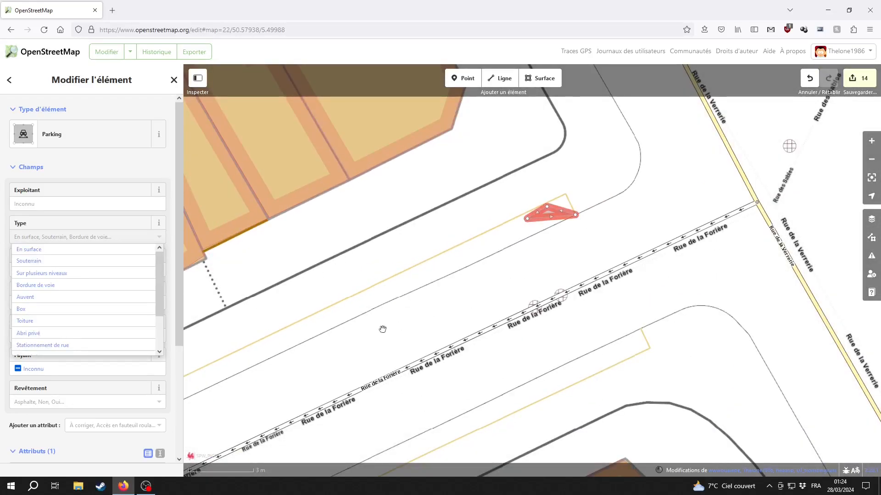
{"action": "left_click_drag", "start_coordinate": [388, 328], "coordinate": [501, 287]}
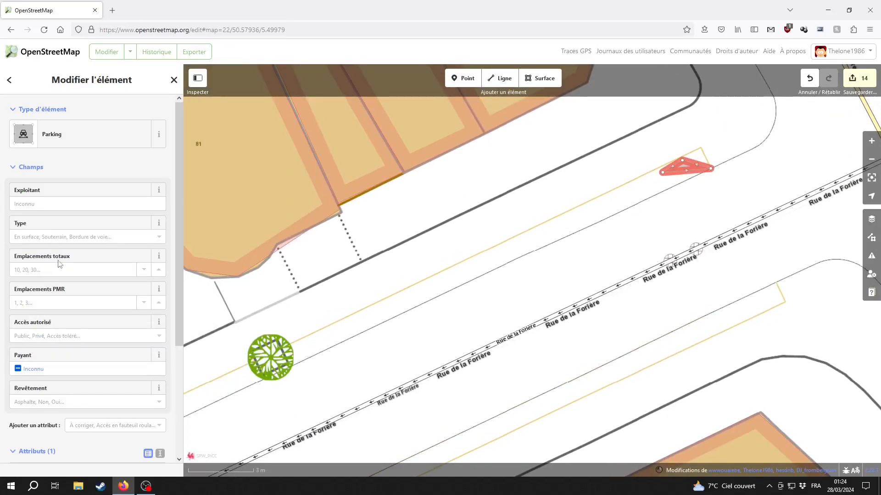
{"action": "left_click", "coordinate": [59, 237]}
{"action": "scroll", "coordinate": [58, 307], "scroll_direction": "down", "scroll_amount": 1}
{"action": "scroll", "coordinate": [60, 316], "scroll_direction": "up", "scroll_amount": 1}
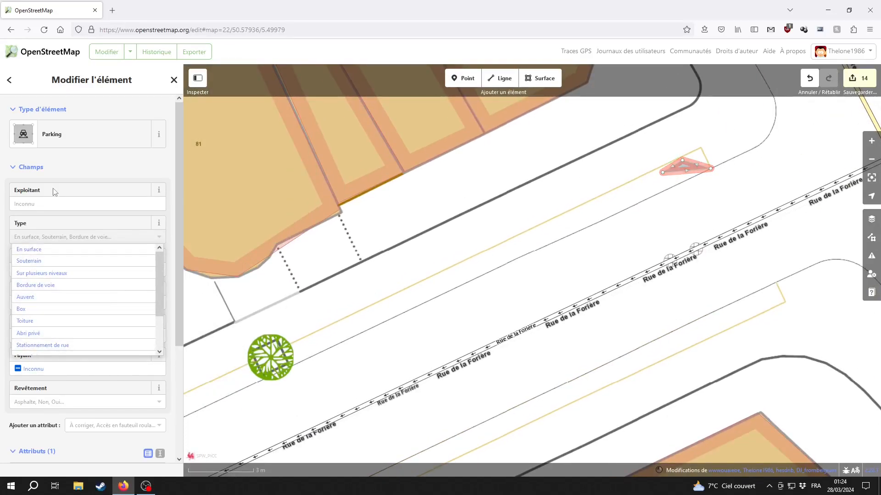
{"action": "left_click", "coordinate": [74, 237]}
{"action": "left_click", "coordinate": [74, 237]}
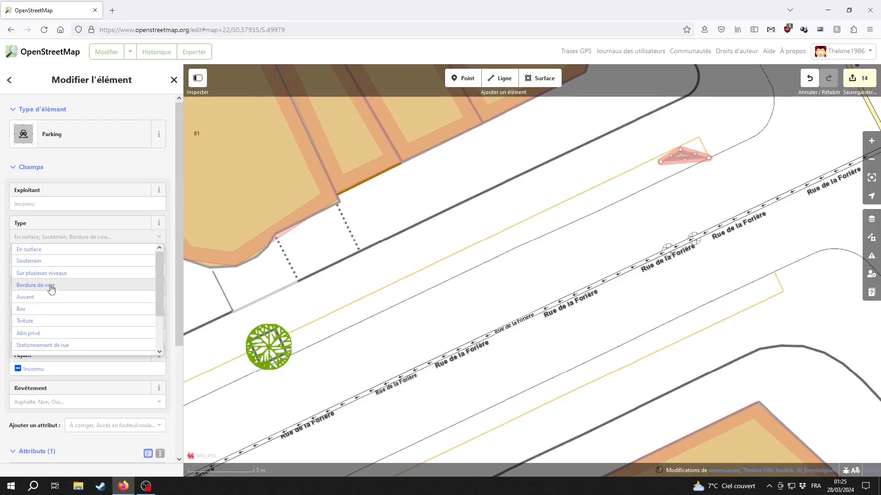
{"action": "left_click", "coordinate": [51, 286]}
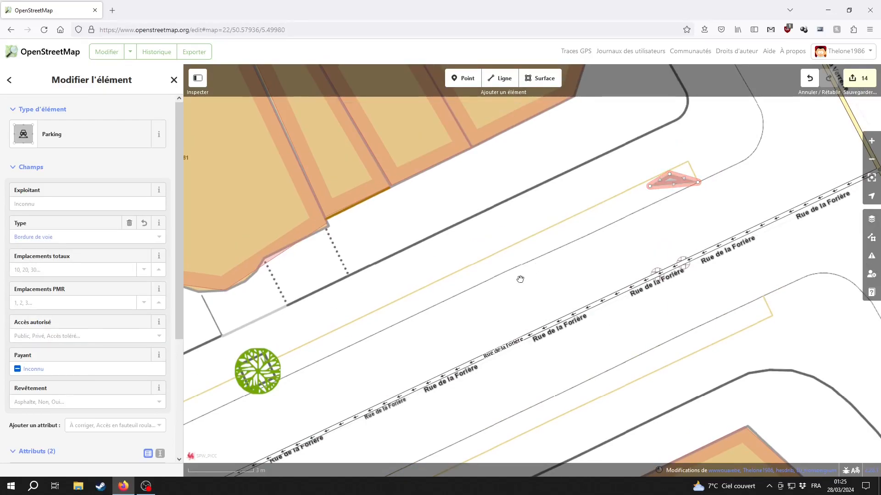
- Move the upper vertex of the triangular parking area to the northeastern corner of the yellow-outlined parking strip
{"action": "left_click_drag", "start_coordinate": [521, 277], "coordinate": [422, 310]}
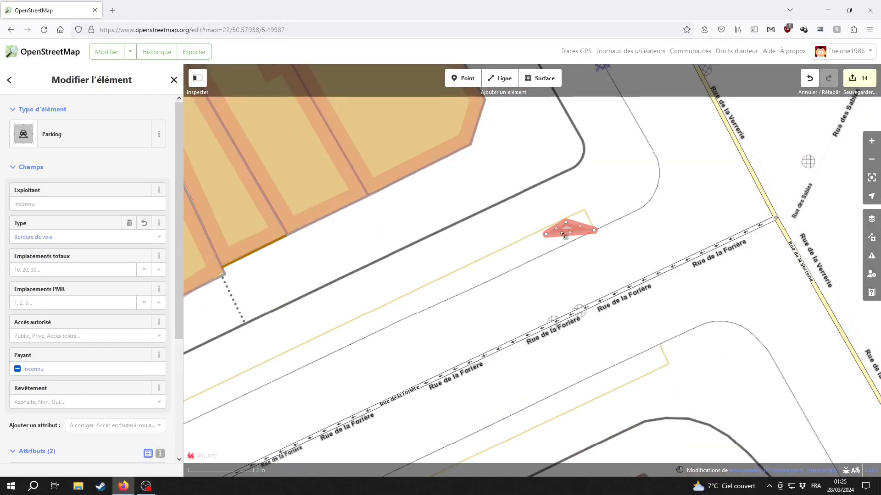
{"action": "scroll", "coordinate": [567, 223], "scroll_direction": "up", "scroll_amount": 5}
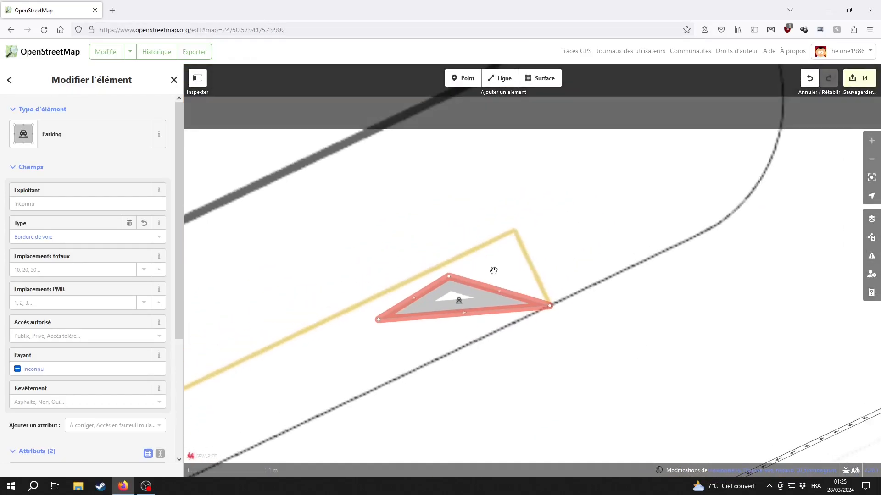
{"action": "left_click_drag", "start_coordinate": [518, 232], "coordinate": [513, 232]}
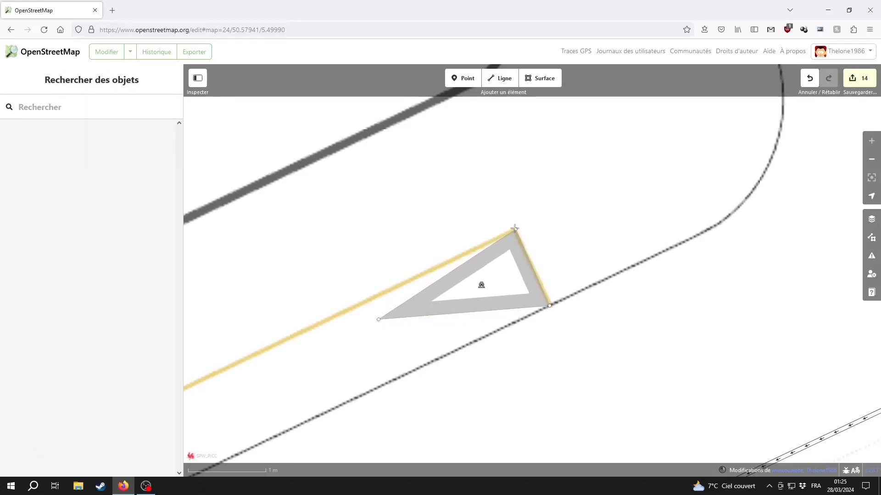
{"action": "left_click_drag", "start_coordinate": [513, 228], "coordinate": [513, 228]}
- Stretch the parking area's western vertex along the strip to the upper corner of the first tree's planting square
{"action": "scroll", "coordinate": [568, 259], "scroll_direction": "down", "scroll_amount": 4}
{"action": "left_click_drag", "start_coordinate": [584, 263], "coordinate": [321, 379]}
{"action": "left_click_drag", "start_coordinate": [289, 414], "coordinate": [521, 305]}
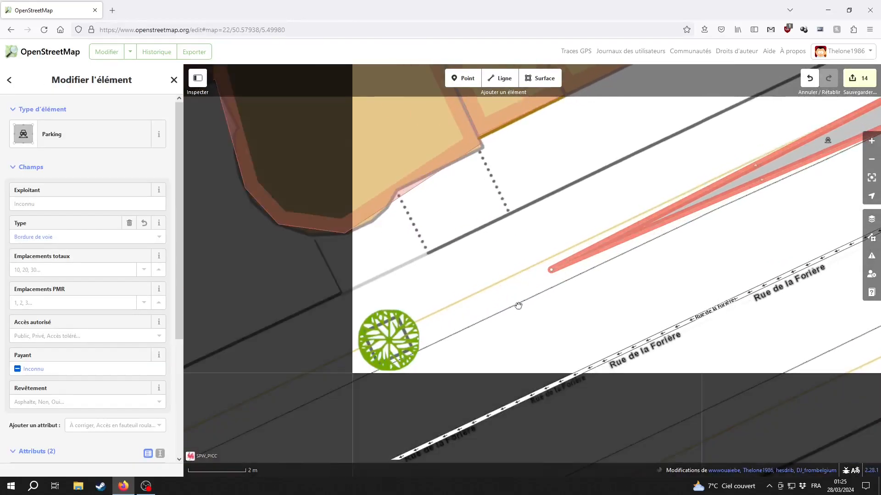
{"action": "scroll", "coordinate": [486, 304], "scroll_direction": "up", "scroll_amount": 4}
{"action": "left_click_drag", "start_coordinate": [651, 209], "coordinate": [278, 336]}
{"action": "left_click_drag", "start_coordinate": [278, 341], "coordinate": [408, 286]}
{"action": "left_click_drag", "start_coordinate": [848, 223], "coordinate": [577, 299]}
{"action": "scroll", "coordinate": [580, 300], "scroll_direction": "down", "scroll_amount": 3}
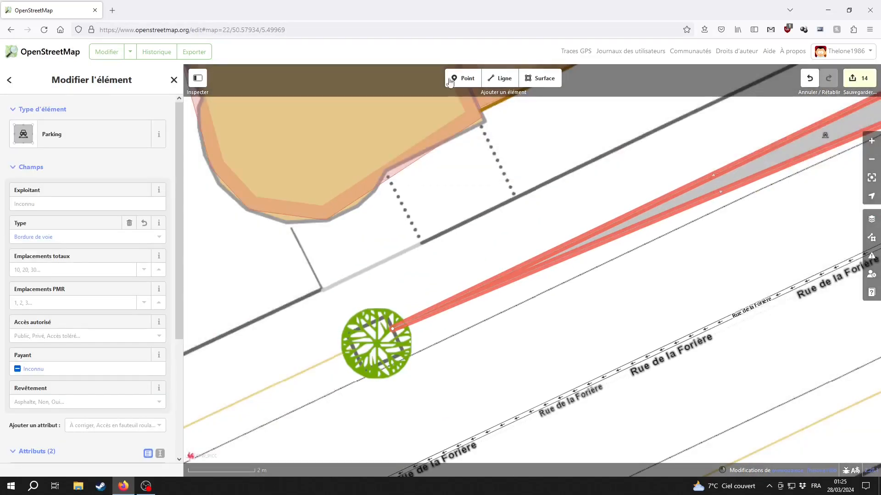
- Add a southwestern corner beside the tree and intermediate points so the parking area's edges follow the strip outline
{"action": "left_click", "coordinate": [454, 80]}
{"action": "left_click", "coordinate": [416, 319]}
{"action": "left_click_drag", "start_coordinate": [416, 318], "coordinate": [421, 346]}
{"action": "scroll", "coordinate": [404, 358], "scroll_direction": "up", "scroll_amount": 4}
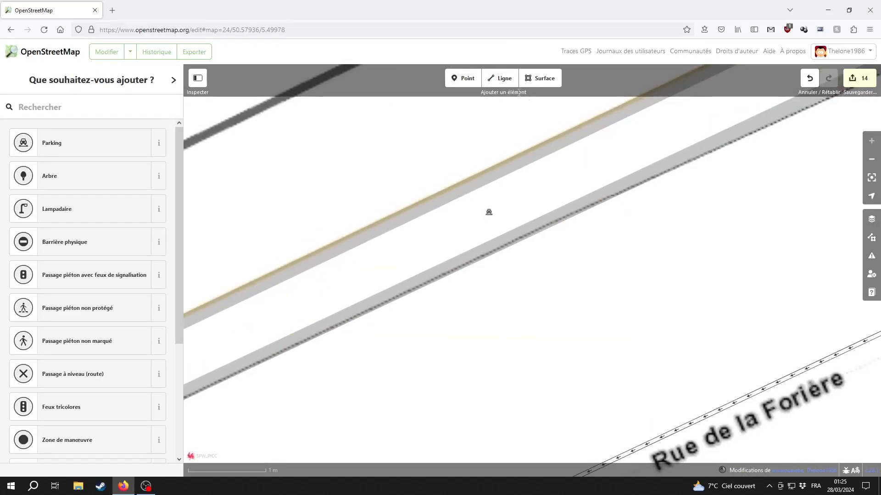
{"action": "left_click", "coordinate": [468, 79]}
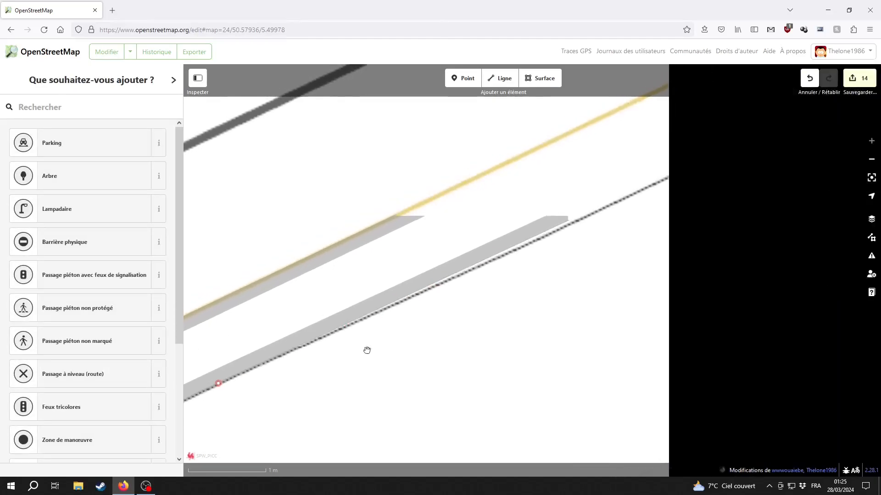
{"action": "left_click", "coordinate": [464, 78]}
{"action": "left_click", "coordinate": [522, 252]}
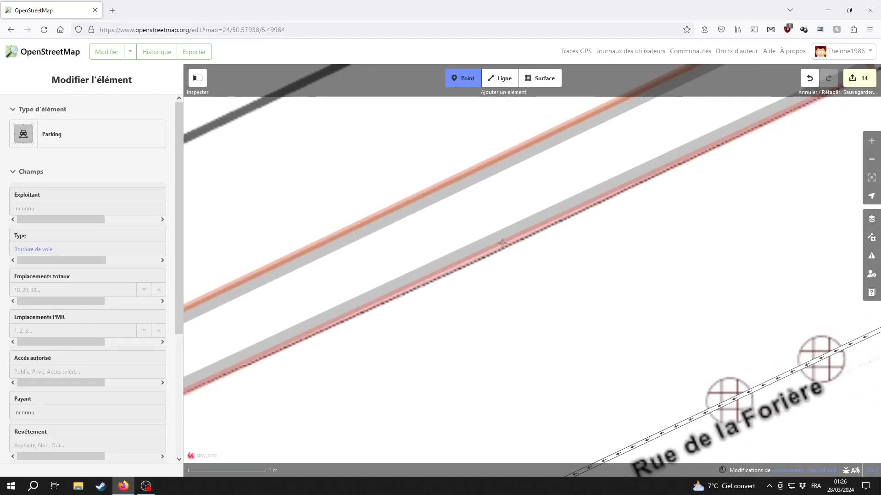
{"action": "key", "text": "Escape"}
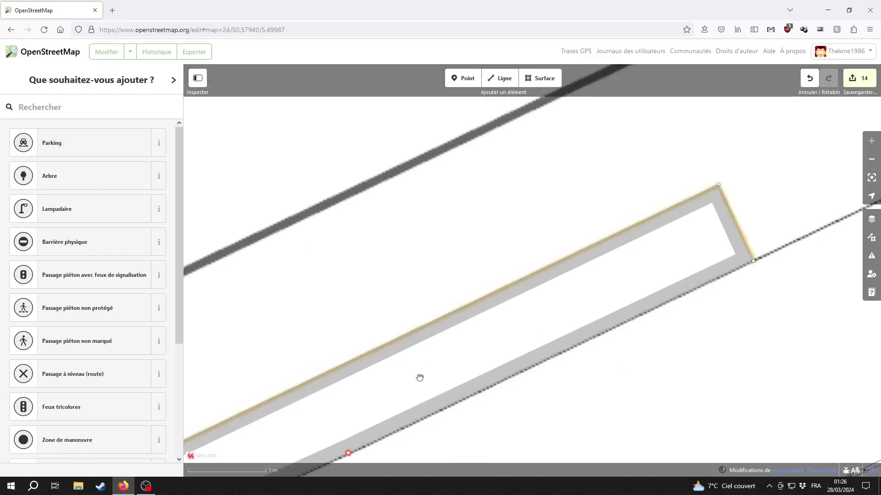
{"action": "left_click", "coordinate": [463, 78]}
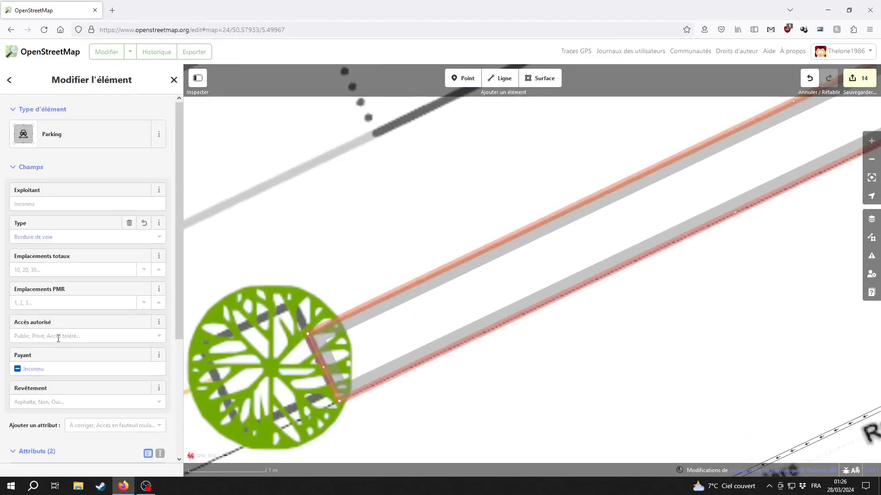
- Set the parking area's Accès autorisé to Public, Payant to Non and Revêtement to Asphalte
{"action": "left_click", "coordinate": [50, 336]}
{"action": "left_click", "coordinate": [50, 358]}
{"action": "left_click", "coordinate": [66, 374]}
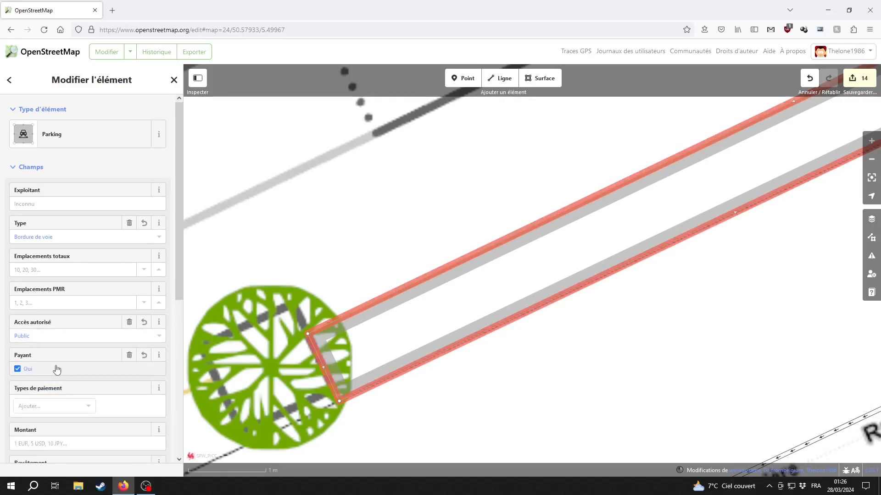
{"action": "left_click", "coordinate": [65, 373]}
{"action": "scroll", "coordinate": [46, 334], "scroll_direction": "down", "scroll_amount": 2}
{"action": "left_click", "coordinate": [44, 316]}
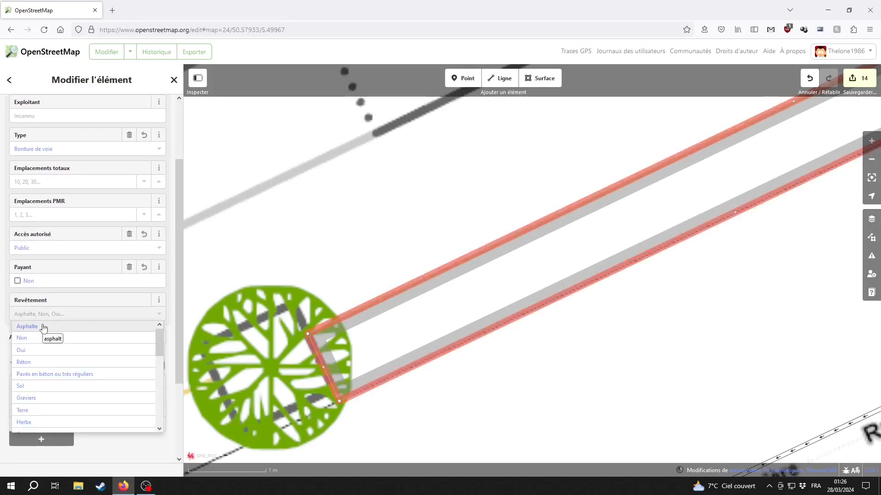
{"action": "left_click", "coordinate": [44, 327]}
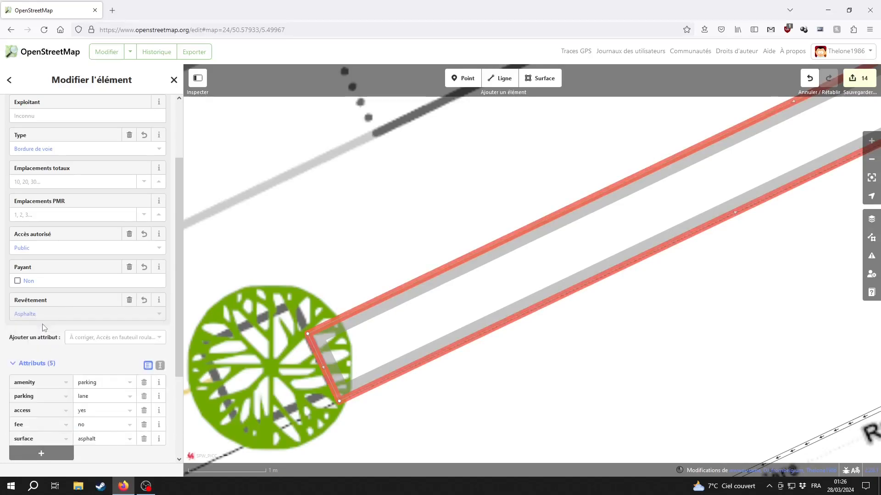
- Start a new area with two corners on the western side of the first tree's planting square
{"action": "left_click", "coordinate": [404, 399]}
{"action": "scroll", "coordinate": [577, 293], "scroll_direction": "down", "scroll_amount": 5}
{"action": "left_click_drag", "start_coordinate": [729, 274], "coordinate": [847, 209]}
{"action": "scroll", "coordinate": [629, 340], "scroll_direction": "down", "scroll_amount": 3}
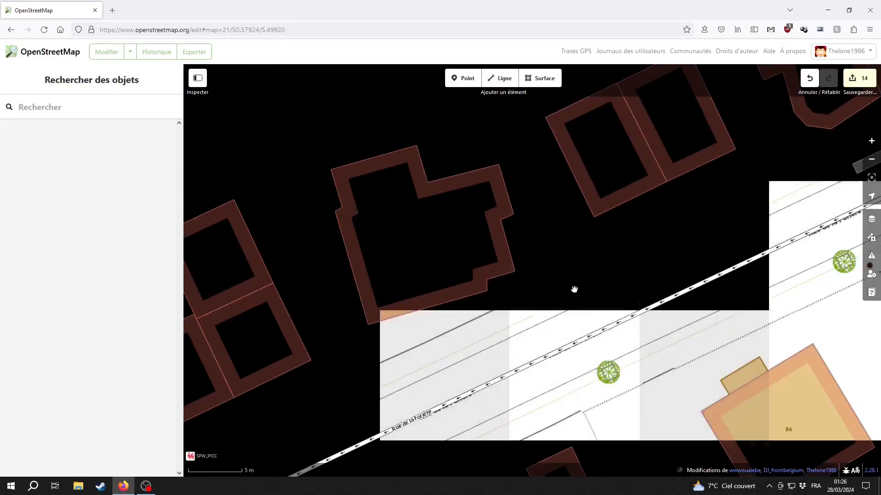
{"action": "scroll", "coordinate": [565, 317], "scroll_direction": "up", "scroll_amount": 5}
{"action": "scroll", "coordinate": [564, 318], "scroll_direction": "up", "scroll_amount": 3}
{"action": "key", "text": "3"}
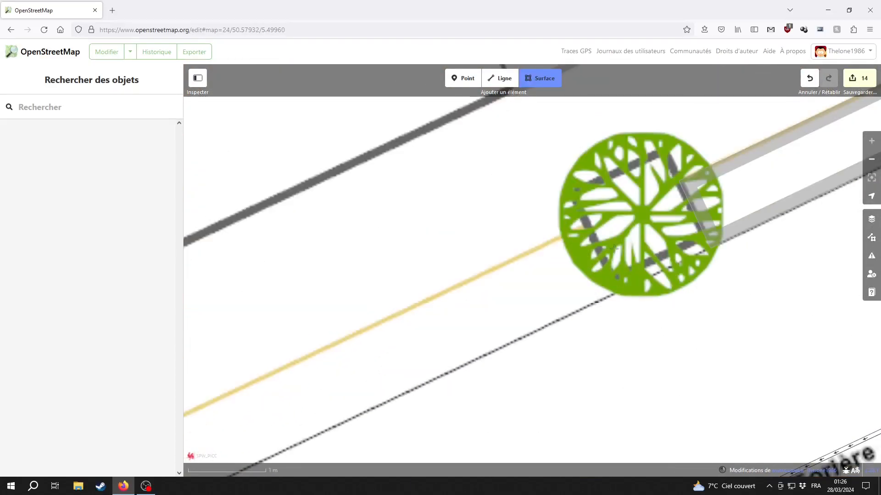
{"action": "left_click", "coordinate": [588, 227]}
{"action": "left_click", "coordinate": [616, 293]}
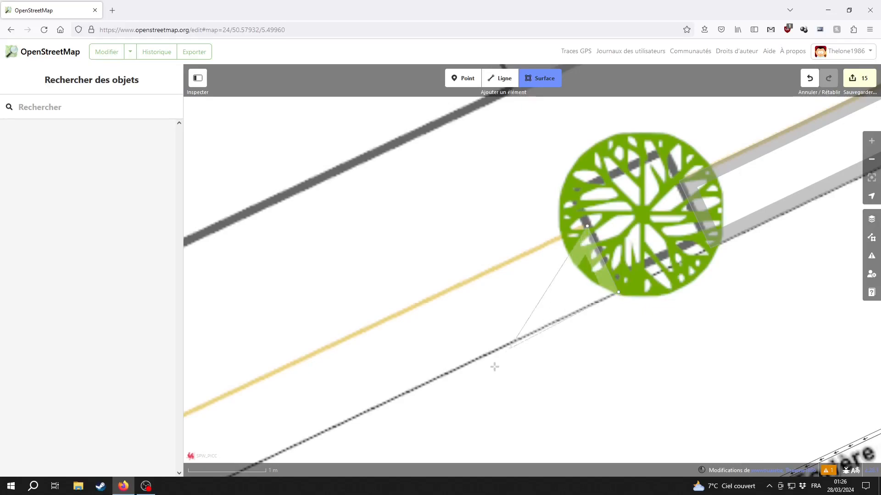
- Extend the new area southwest along the strip with two corners beside the second tree and close it
{"action": "left_click_drag", "start_coordinate": [412, 397], "coordinate": [576, 233]}
{"action": "left_click_drag", "start_coordinate": [426, 324], "coordinate": [677, 222]}
{"action": "left_click_drag", "start_coordinate": [413, 346], "coordinate": [679, 255]}
{"action": "left_click_drag", "start_coordinate": [436, 337], "coordinate": [698, 232]}
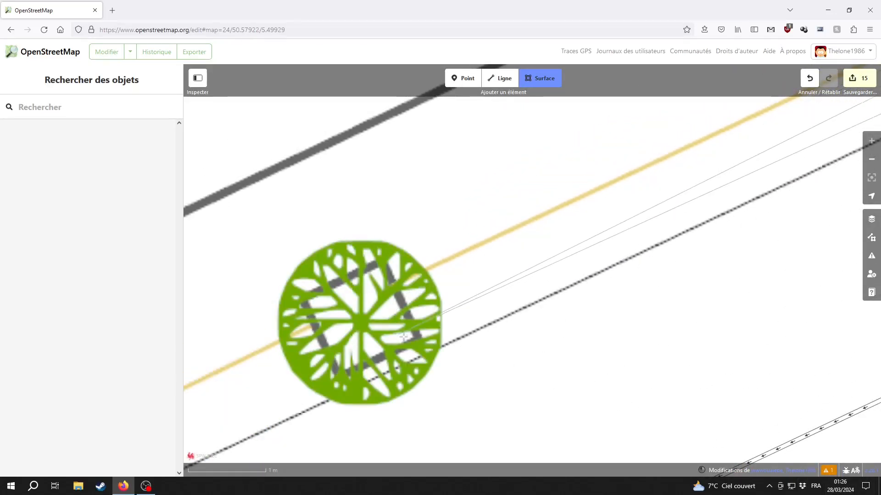
{"action": "left_click", "coordinate": [426, 353]}
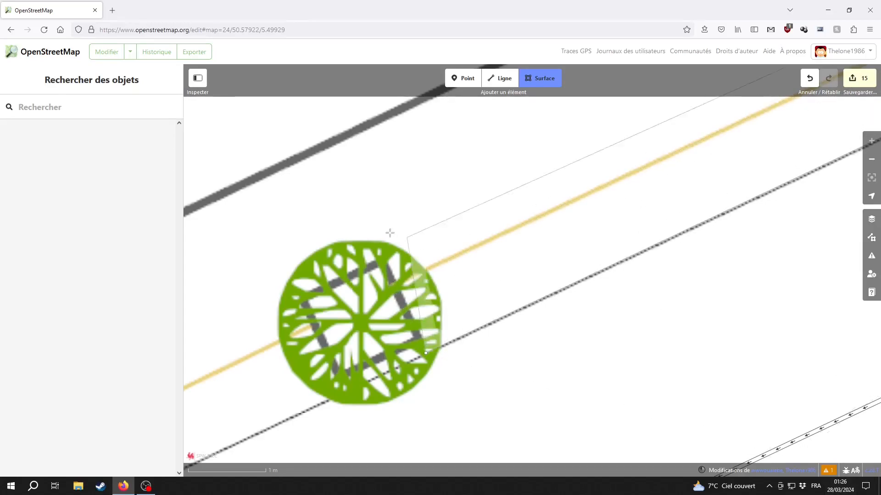
{"action": "left_click", "coordinate": [393, 284]}
{"action": "left_click_drag", "start_coordinate": [452, 283], "coordinate": [263, 375]}
{"action": "key", "text": "Escape"}
- Add intermediate points on the second area's long edges and align them with the parking strip outline
{"action": "left_click_drag", "start_coordinate": [553, 238], "coordinate": [391, 324]}
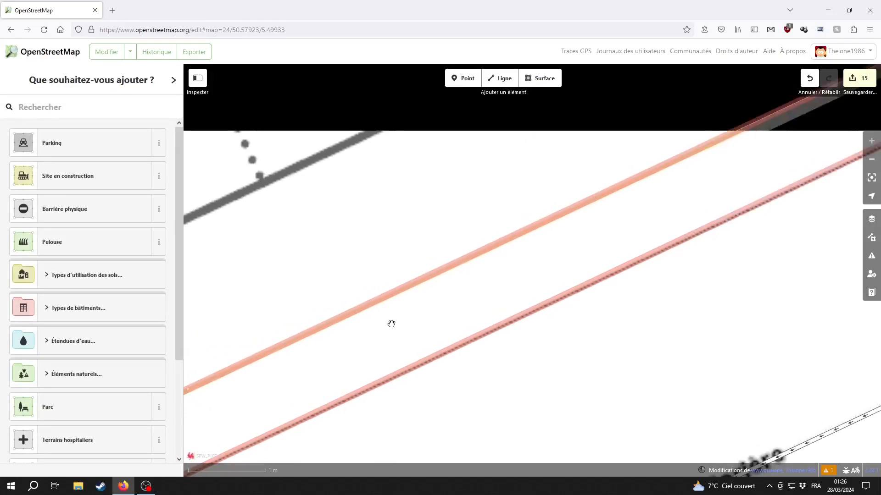
{"action": "key", "text": "Escape"}
{"action": "left_click_drag", "start_coordinate": [451, 298], "coordinate": [250, 392]}
{"action": "key", "text": "3"}
{"action": "left_click", "coordinate": [574, 290]}
{"action": "left_click_drag", "start_coordinate": [747, 260], "coordinate": [492, 342]}
{"action": "left_click_drag", "start_coordinate": [716, 236], "coordinate": [495, 353]}
{"action": "left_click_drag", "start_coordinate": [628, 274], "coordinate": [407, 400]}
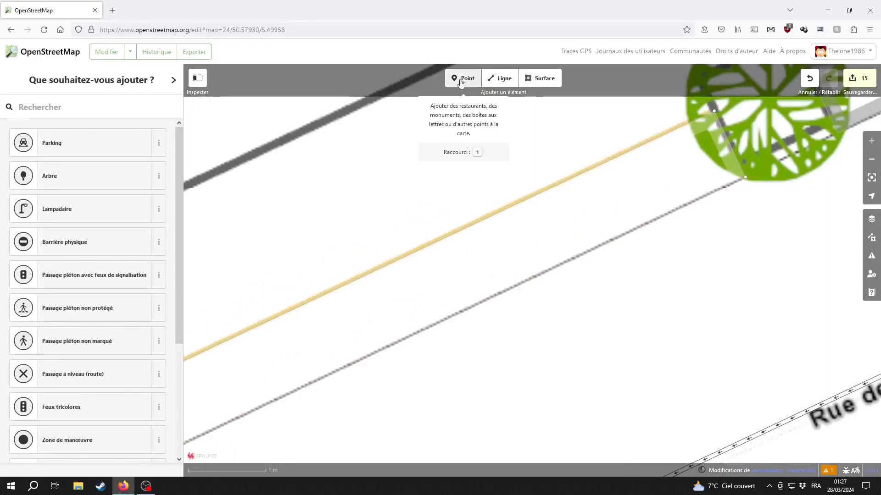
{"action": "left_click", "coordinate": [463, 78]}
{"action": "key", "text": "Escape"}
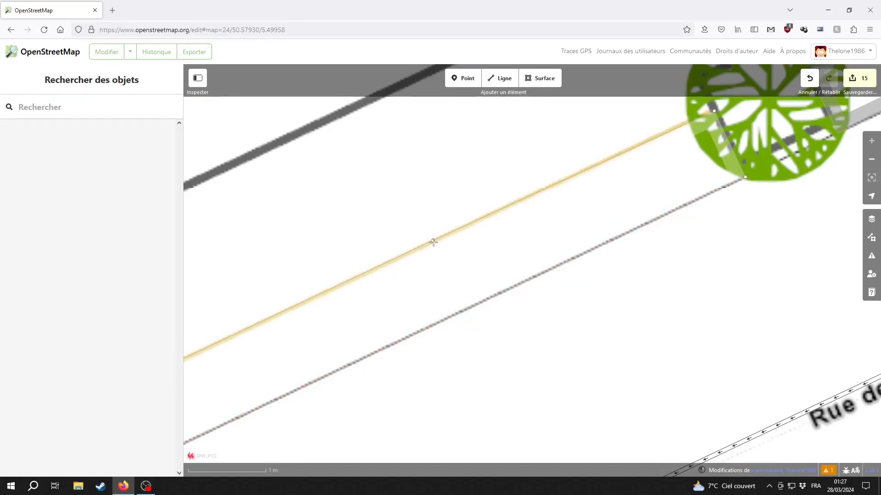
{"action": "left_click_drag", "start_coordinate": [433, 242], "coordinate": [430, 241]}
{"action": "left_click_drag", "start_coordinate": [663, 159], "coordinate": [503, 250]}
{"action": "left_click_drag", "start_coordinate": [462, 271], "coordinate": [803, 132]}
- Define the area between the first two trees as Parking with Type Bordure de voie and Revêtement Asphalte
{"action": "scroll", "coordinate": [803, 133], "scroll_direction": "down", "scroll_amount": 3}
{"action": "left_click_drag", "start_coordinate": [326, 422], "coordinate": [505, 340]}
{"action": "scroll", "coordinate": [496, 347], "scroll_direction": "down", "scroll_amount": 3}
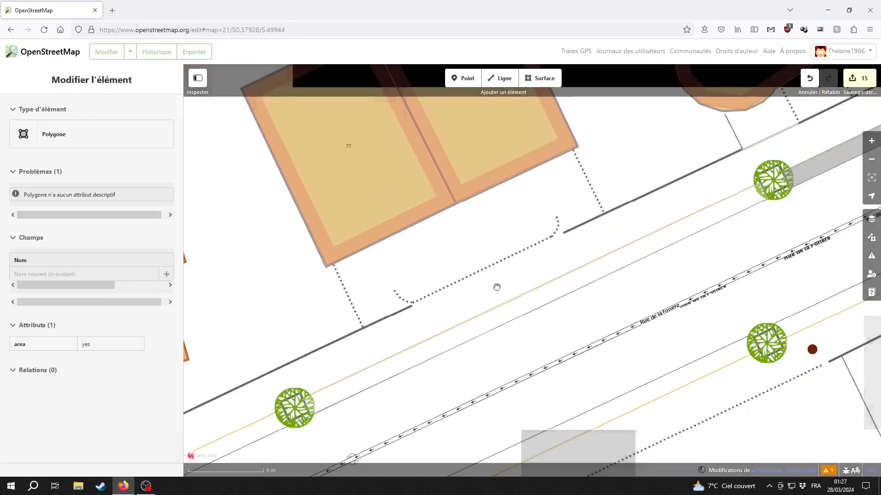
{"action": "left_click", "coordinate": [498, 308]}
{"action": "left_click", "coordinate": [70, 238]}
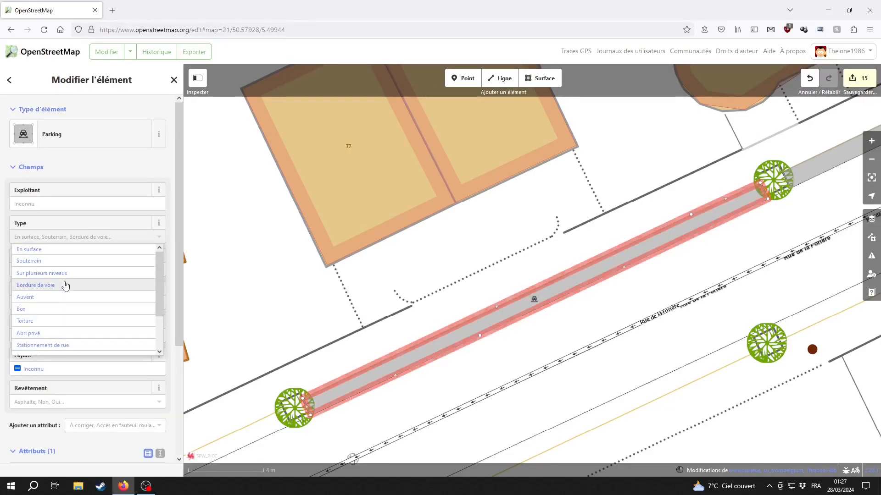
{"action": "left_click", "coordinate": [56, 286]}
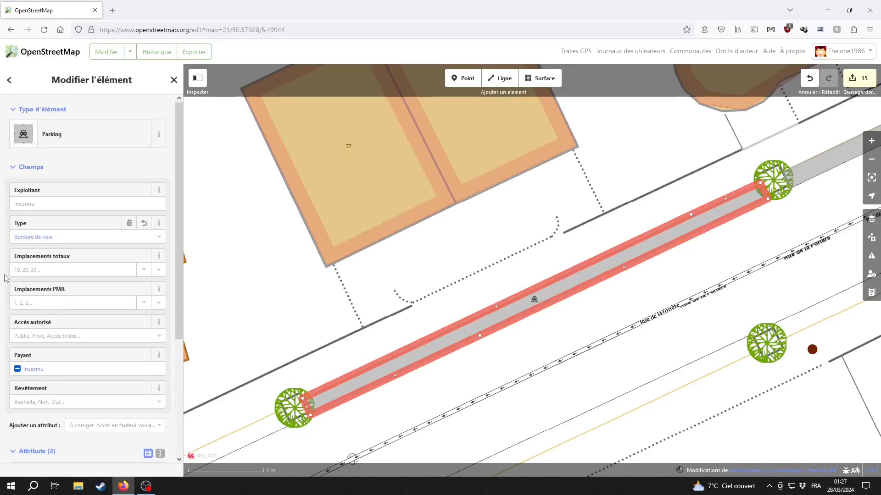
{"action": "left_click", "coordinate": [41, 402]}
{"action": "left_click", "coordinate": [43, 415]}
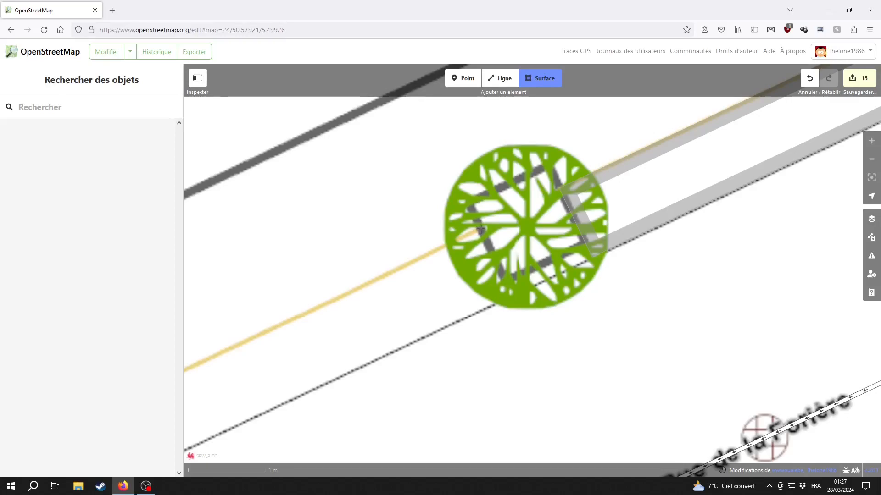
- Draw a third area along the northern strip from the second tree's western side to the third tree's eastern side
{"action": "left_click", "coordinate": [513, 296]}
{"action": "left_click_drag", "start_coordinate": [358, 361], "coordinate": [613, 253]}
{"action": "left_click_drag", "start_coordinate": [359, 383], "coordinate": [631, 235]}
{"action": "scroll", "coordinate": [435, 355], "scroll_direction": "down", "scroll_amount": 4}
{"action": "left_click_drag", "start_coordinate": [296, 412], "coordinate": [355, 355]}
{"action": "scroll", "coordinate": [356, 355], "scroll_direction": "up", "scroll_amount": 5}
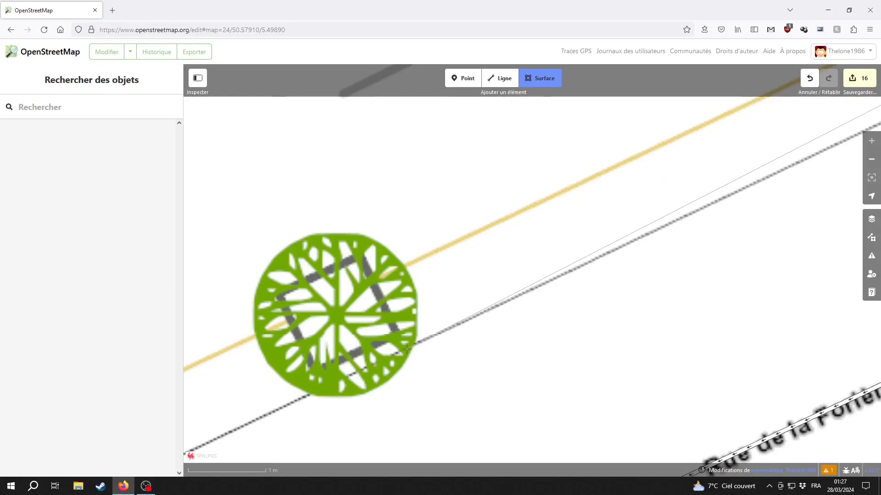
{"action": "left_click", "coordinate": [404, 349]}
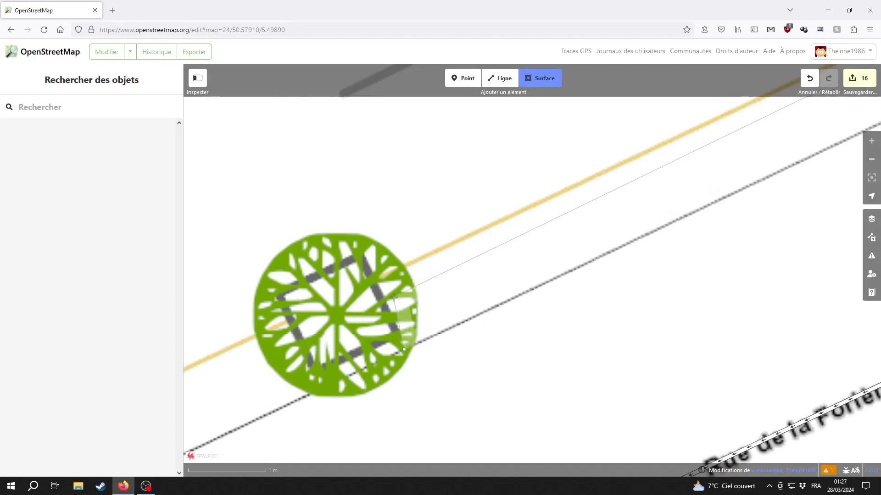
{"action": "left_click", "coordinate": [372, 281]}
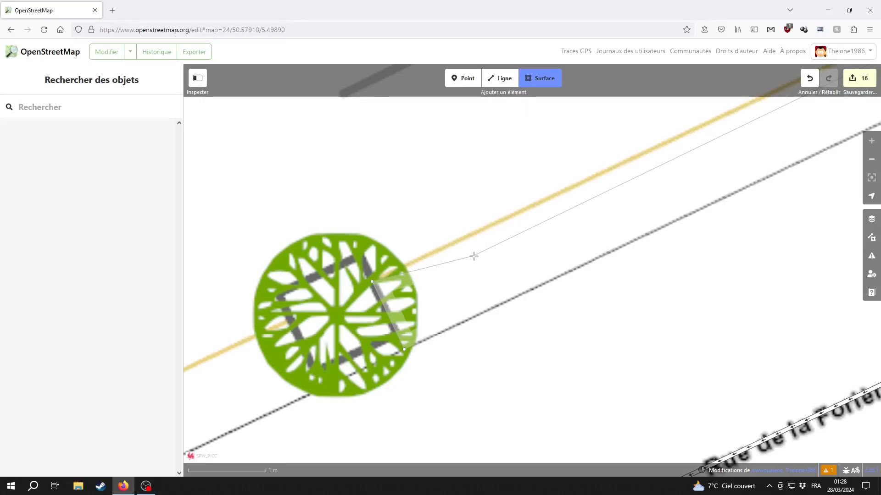
{"action": "key", "text": "Escape"}
- Close the third area and add an intermediate point on its southern edge, aligned with the parking strip outline
{"action": "left_click_drag", "start_coordinate": [775, 145], "coordinate": [456, 295]}
{"action": "key", "text": "Escape"}
{"action": "mouse_move", "coordinate": [775, 129]}
{"action": "left_mouse_down"}
{"action": "mouse_move", "coordinate": [446, 300]}
{"action": "mouse_move", "coordinate": [581, 216]}
{"action": "left_mouse_up"}
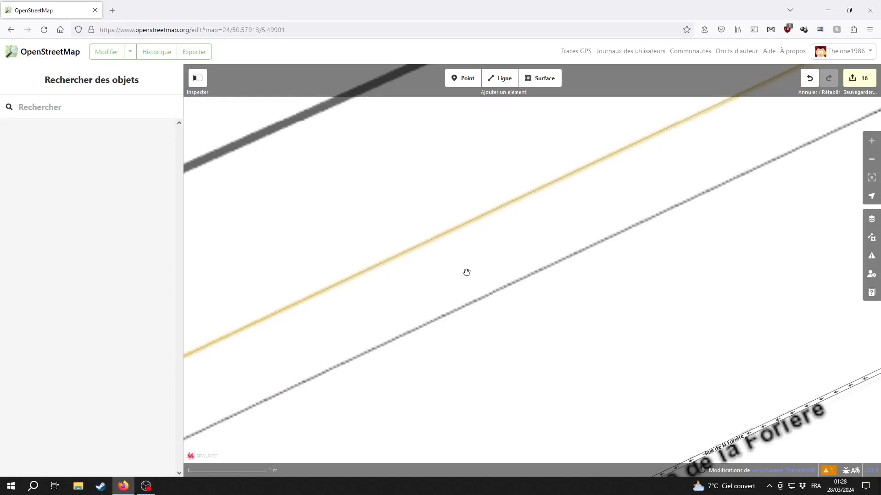
{"action": "left_click", "coordinate": [470, 82]}
{"action": "key", "text": "Escape"}
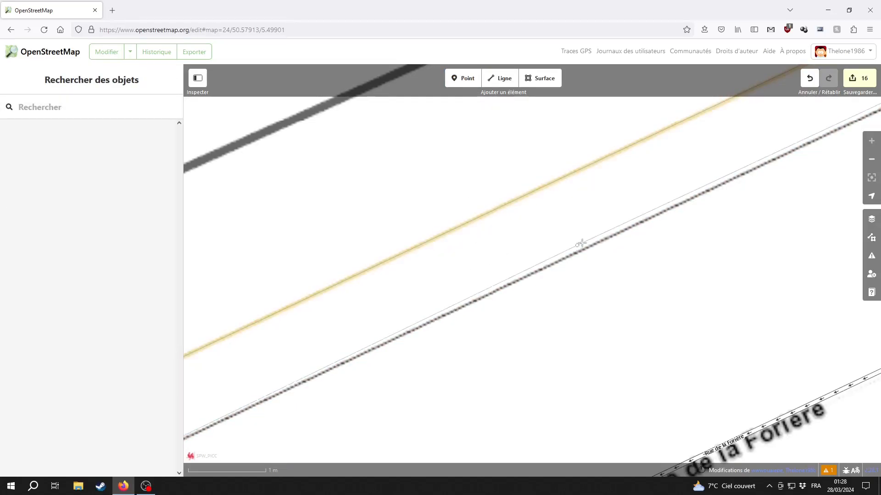
{"action": "left_click", "coordinate": [581, 252]}
{"action": "left_click_drag", "start_coordinate": [775, 152], "coordinate": [481, 308]}
{"action": "scroll", "coordinate": [596, 202], "scroll_direction": "down", "scroll_amount": 5}
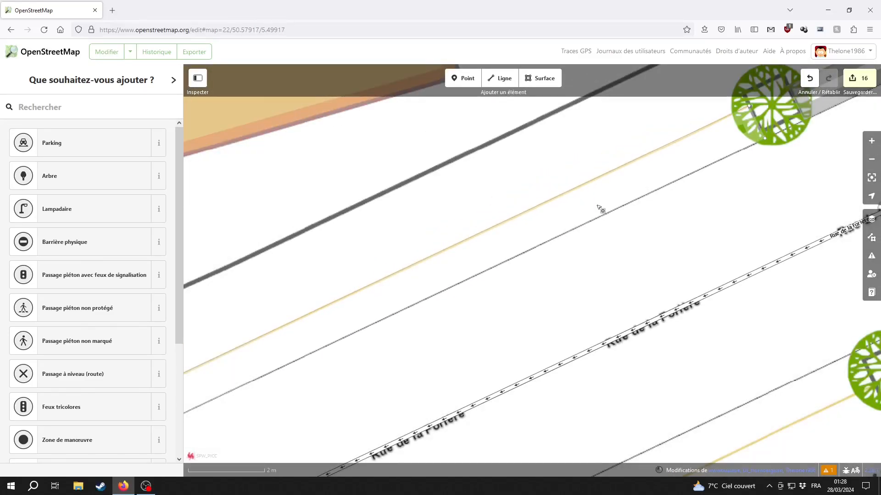
{"action": "left_click_drag", "start_coordinate": [652, 218], "coordinate": [508, 297]}
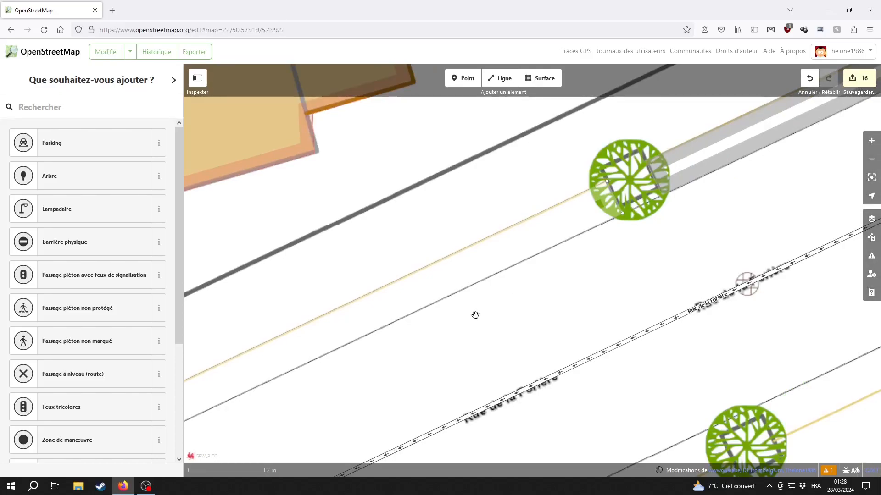
- Define the third area as Parking with Type Bordure de voie, Accès autorisé Public, Payant Non and Revêtement Asphalte
{"action": "left_click", "coordinate": [67, 149]}
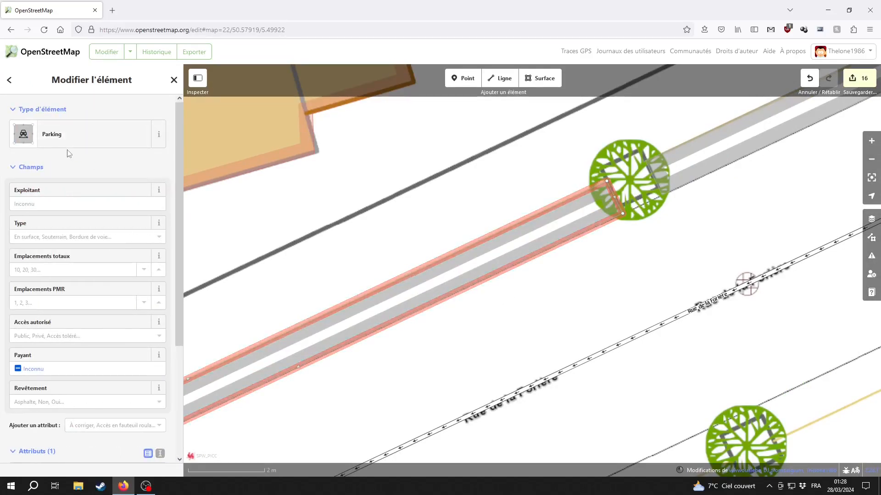
{"action": "left_click", "coordinate": [31, 236]}
{"action": "left_click", "coordinate": [32, 249]}
{"action": "scroll", "coordinate": [32, 243], "scroll_direction": "down", "scroll_amount": 3}
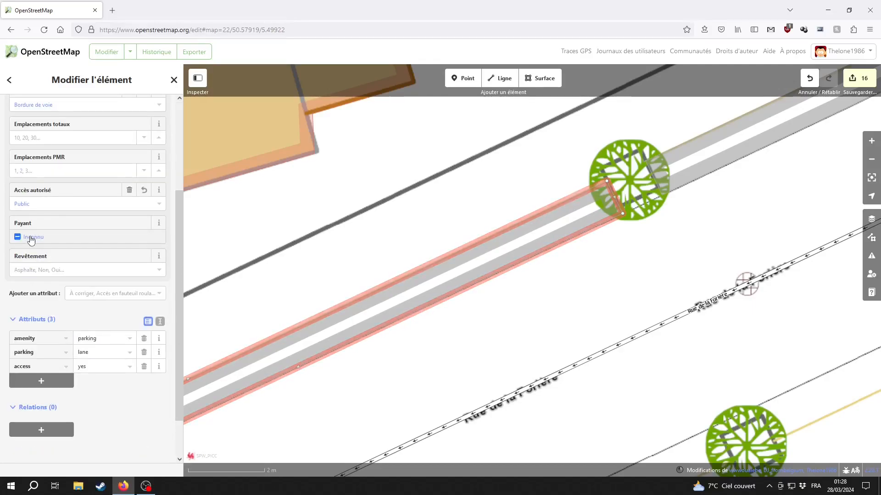
{"action": "left_click", "coordinate": [30, 237]}
{"action": "left_click", "coordinate": [29, 238]}
{"action": "left_click", "coordinate": [35, 270]}
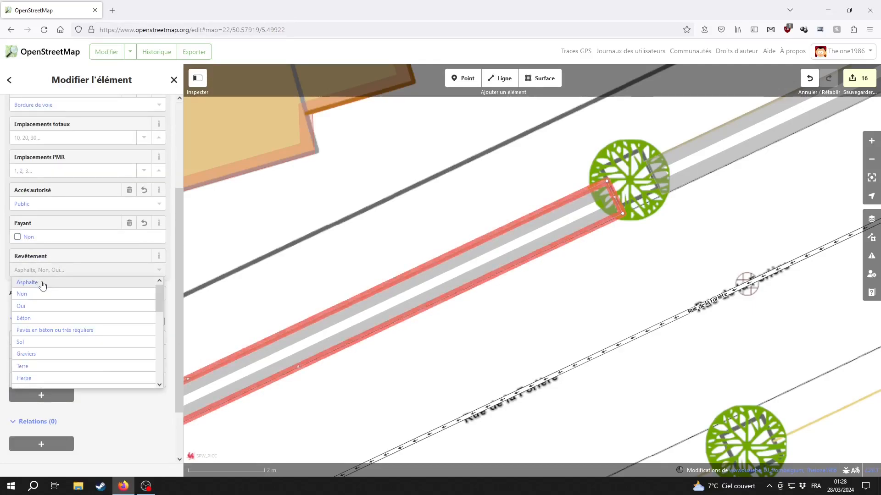
{"action": "left_click", "coordinate": [42, 283]}
{"action": "left_click_drag", "start_coordinate": [206, 339], "coordinate": [461, 233]}
{"action": "left_click", "coordinate": [461, 233]}
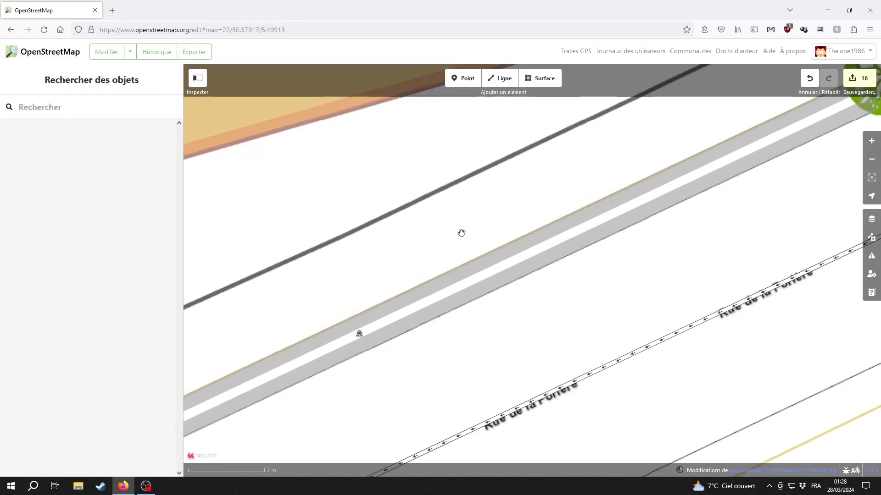
- Start a fourth area with two corners on the strip outline at the third tree's western side
{"action": "left_click_drag", "start_coordinate": [451, 384], "coordinate": [592, 299]}
{"action": "scroll", "coordinate": [420, 358], "scroll_direction": "down", "scroll_amount": 2}
{"action": "left_click_drag", "start_coordinate": [304, 418], "coordinate": [472, 363]}
{"action": "scroll", "coordinate": [403, 377], "scroll_direction": "up", "scroll_amount": 2}
{"action": "left_click_drag", "start_coordinate": [197, 406], "coordinate": [535, 211]}
{"action": "scroll", "coordinate": [534, 212], "scroll_direction": "up", "scroll_amount": 3}
{"action": "left_click", "coordinate": [541, 78]}
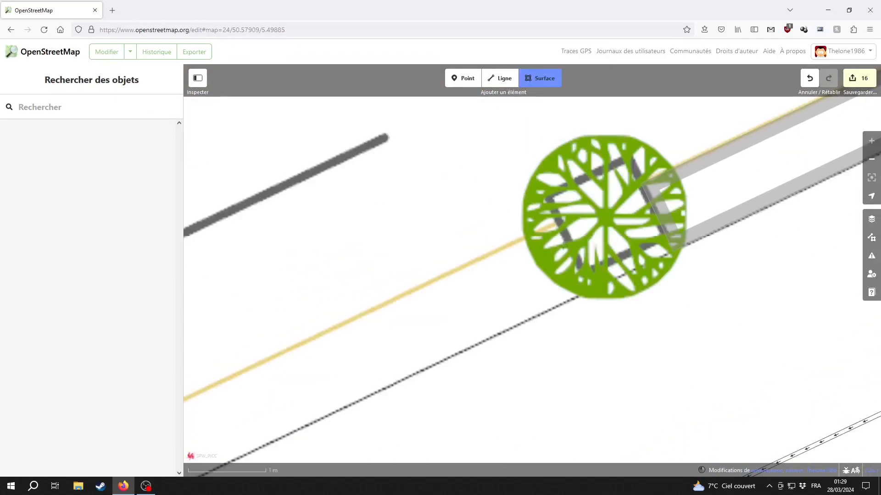
{"action": "left_click", "coordinate": [559, 221]}
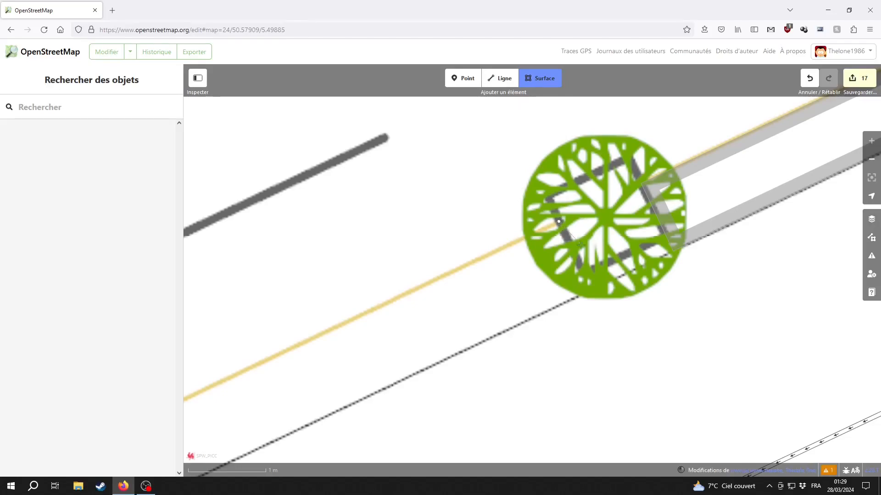
{"action": "left_click", "coordinate": [591, 289]}
- Extend the fourth area southwest along the strip with two corners at the fourth tree's eastern side and close it
{"action": "left_click_drag", "start_coordinate": [468, 334], "coordinate": [682, 207]}
{"action": "left_click_drag", "start_coordinate": [450, 351], "coordinate": [793, 154]}
{"action": "left_click_drag", "start_coordinate": [468, 328], "coordinate": [695, 259]}
{"action": "left_click_drag", "start_coordinate": [396, 370], "coordinate": [615, 269]}
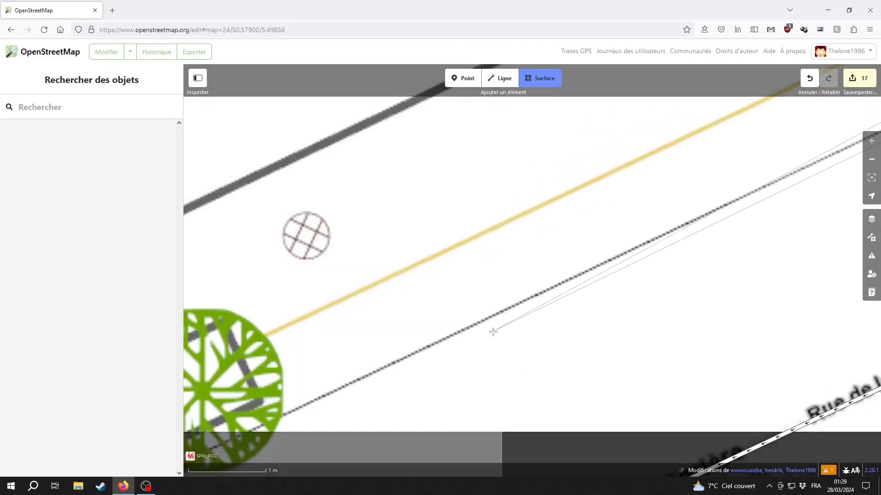
{"action": "left_click_drag", "start_coordinate": [440, 392], "coordinate": [645, 258]}
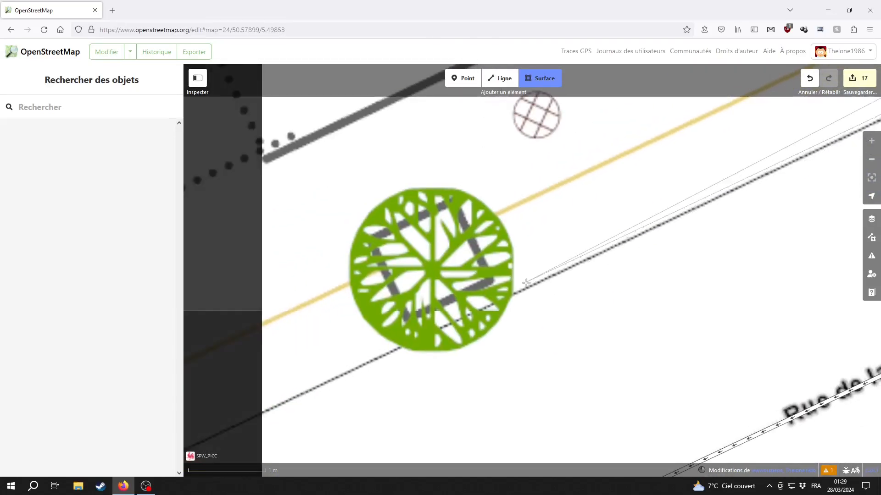
{"action": "left_click", "coordinate": [501, 300]}
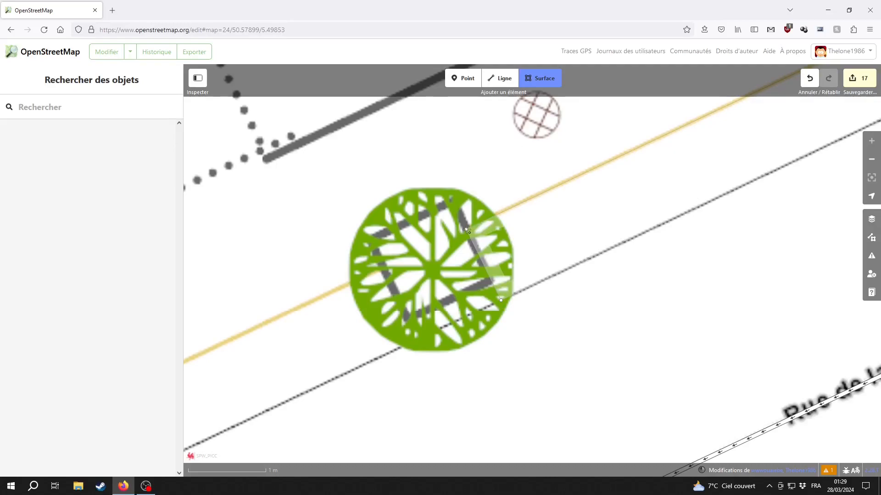
{"action": "double_click", "coordinate": [466, 230]}
- Add an intermediate point on the fourth area's southern edge and align it with the parking strip outline
{"action": "left_click", "coordinate": [695, 174]}
{"action": "left_click_drag", "start_coordinate": [694, 175], "coordinate": [442, 285]}
{"action": "left_click_drag", "start_coordinate": [596, 199], "coordinate": [426, 291]}
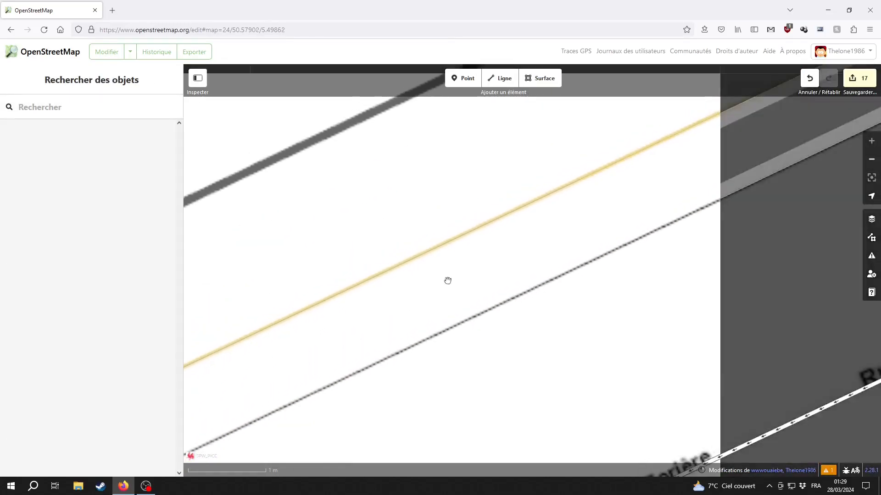
{"action": "left_click", "coordinate": [556, 228]}
{"action": "left_click_drag", "start_coordinate": [554, 222], "coordinate": [395, 300]}
{"action": "left_click", "coordinate": [558, 233]}
{"action": "left_click", "coordinate": [462, 84]}
{"action": "left_click_drag", "start_coordinate": [435, 353], "coordinate": [485, 265]}
{"action": "left_click", "coordinate": [492, 260]}
{"action": "left_click_drag", "start_coordinate": [596, 202], "coordinate": [600, 236]}
{"action": "scroll", "coordinate": [386, 329], "scroll_direction": "down", "scroll_amount": 3}
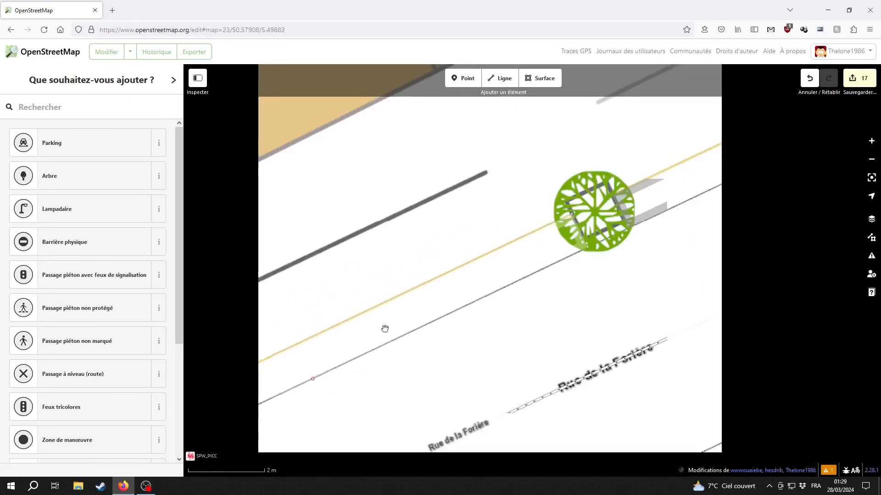
- Define the fourth area as Parking with Type Bordure de voie, Accès autorisé Public, Payant Non and Revêtement Asphalte
{"action": "left_click", "coordinate": [527, 249]}
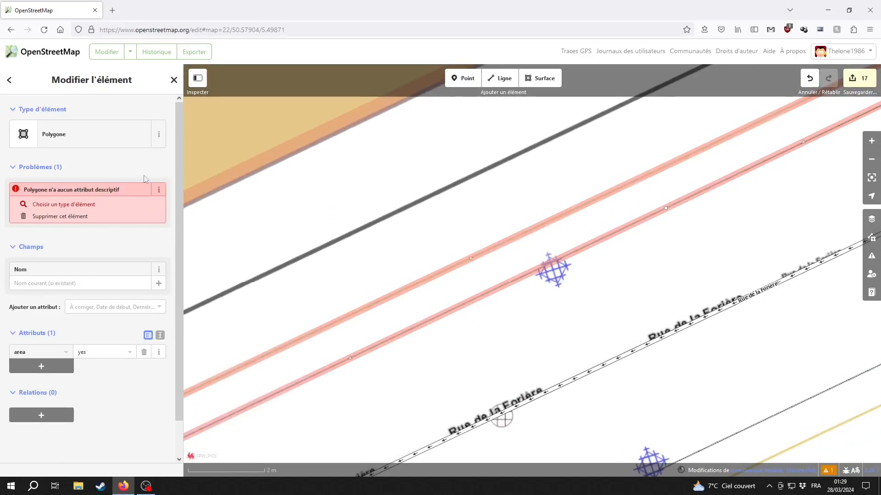
{"action": "left_click", "coordinate": [74, 136]}
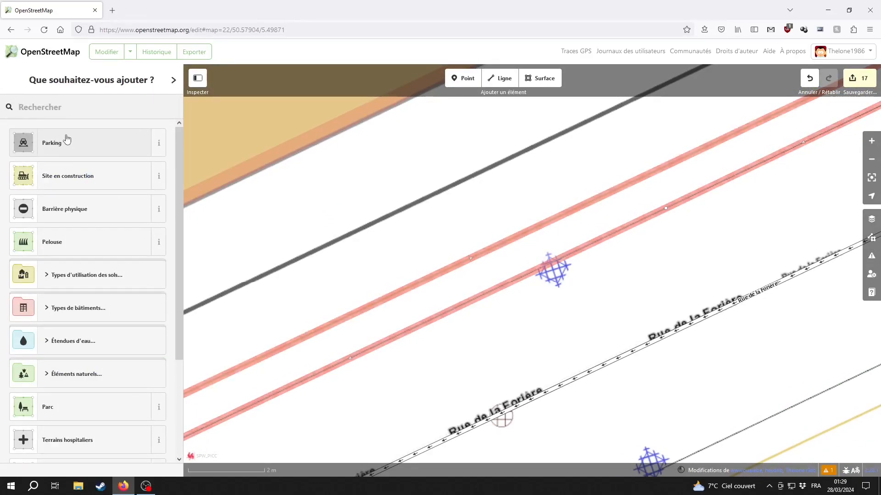
{"action": "left_click", "coordinate": [78, 143]}
{"action": "left_click", "coordinate": [49, 336]}
{"action": "left_click", "coordinate": [49, 351]}
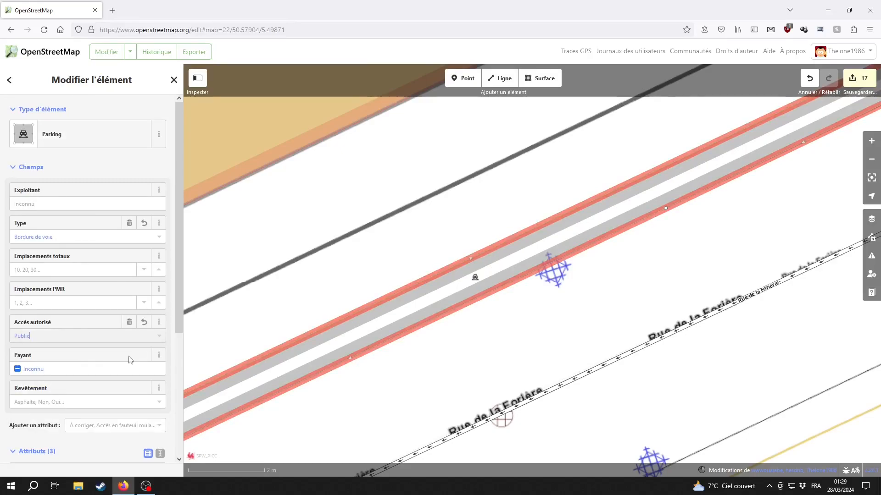
{"action": "double_click", "coordinate": [46, 372]}
{"action": "left_click", "coordinate": [44, 402]}
{"action": "left_click", "coordinate": [45, 417]}
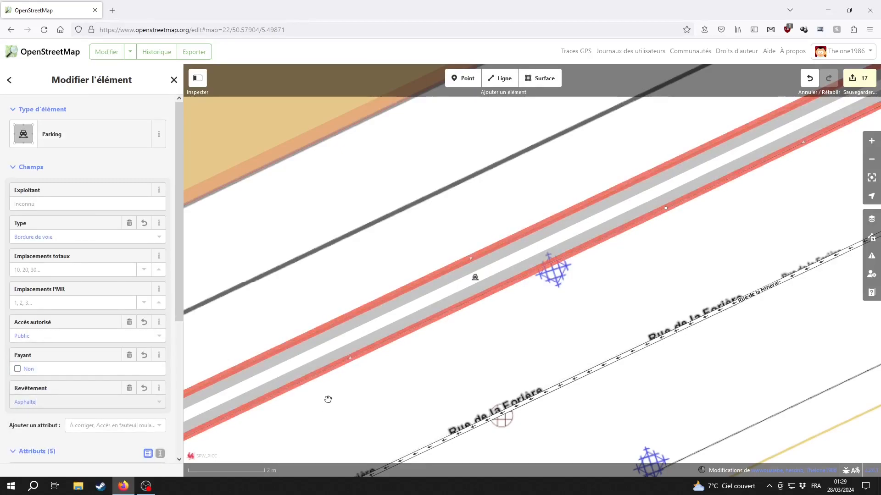
- Draw a fifth area along the strip from the fourth tree's western side to the fifth tree's eastern side
{"action": "left_click_drag", "start_coordinate": [328, 401], "coordinate": [533, 293]}
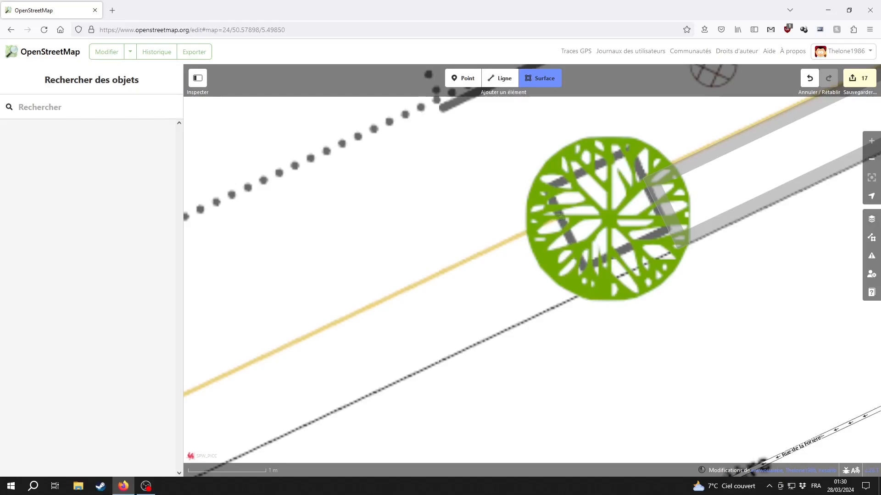
{"action": "left_click", "coordinate": [560, 215]}
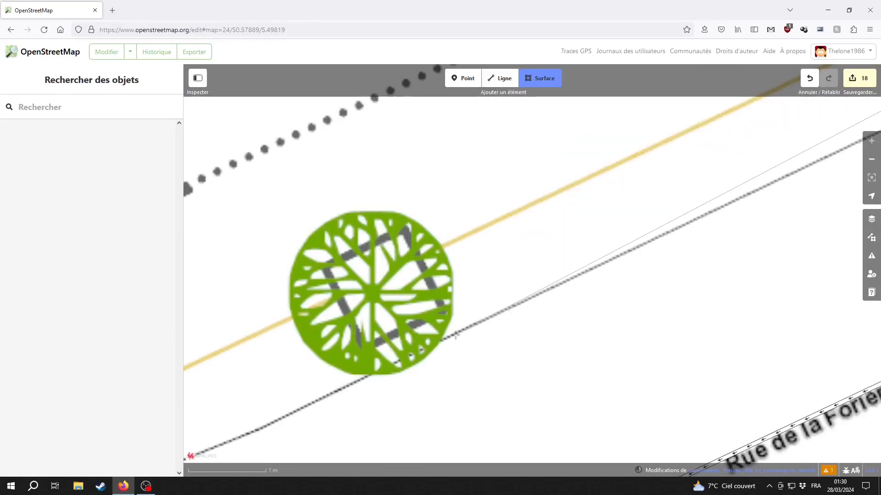
{"action": "left_click", "coordinate": [454, 332]}
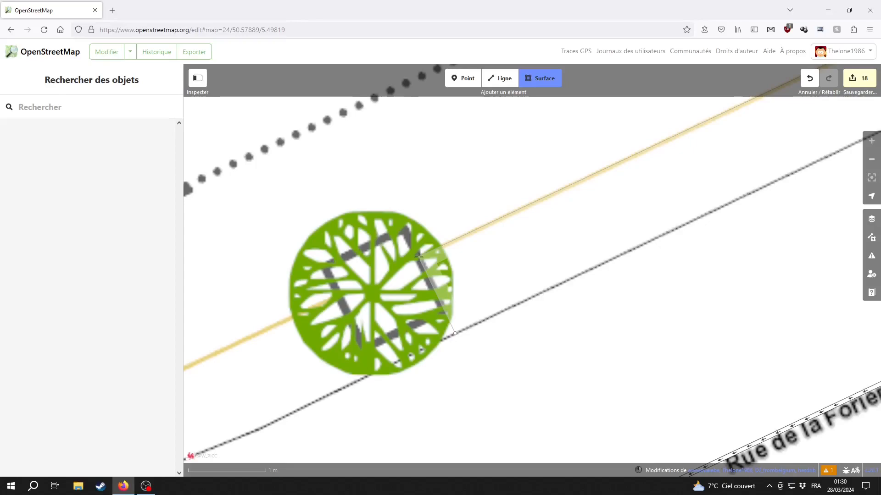
{"action": "double_click", "coordinate": [418, 257]}
- Adjust the fifth area's southern corner beside the fifth tree so it sits on the strip outline
{"action": "left_click_drag", "start_coordinate": [513, 272], "coordinate": [544, 209]}
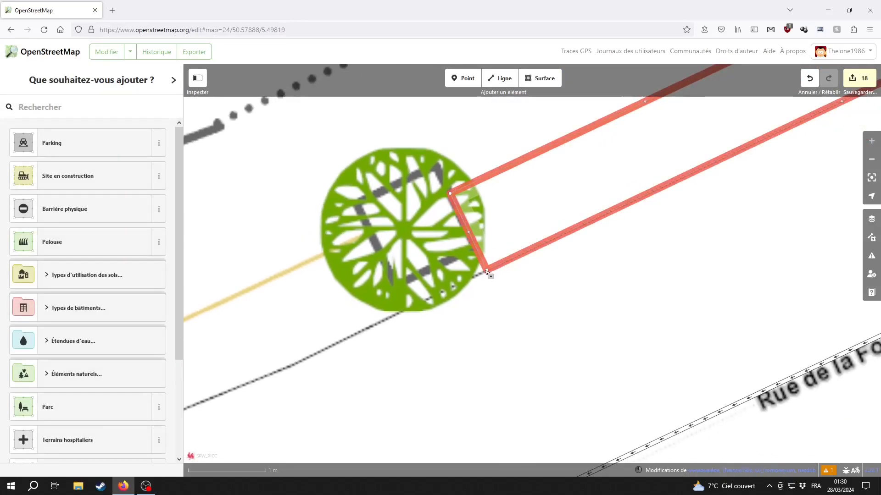
{"action": "key", "text": "ctrl+z"}
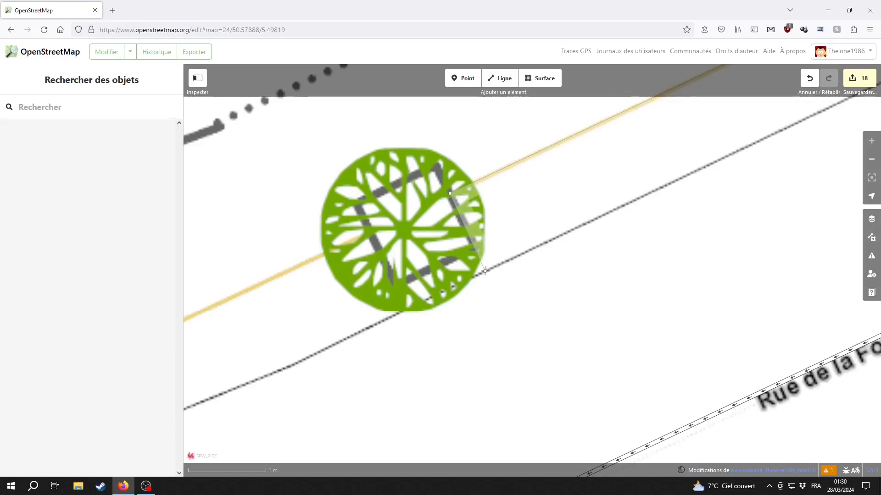
{"action": "double_click", "coordinate": [485, 271]}
{"action": "left_click_drag", "start_coordinate": [531, 202], "coordinate": [428, 258]}
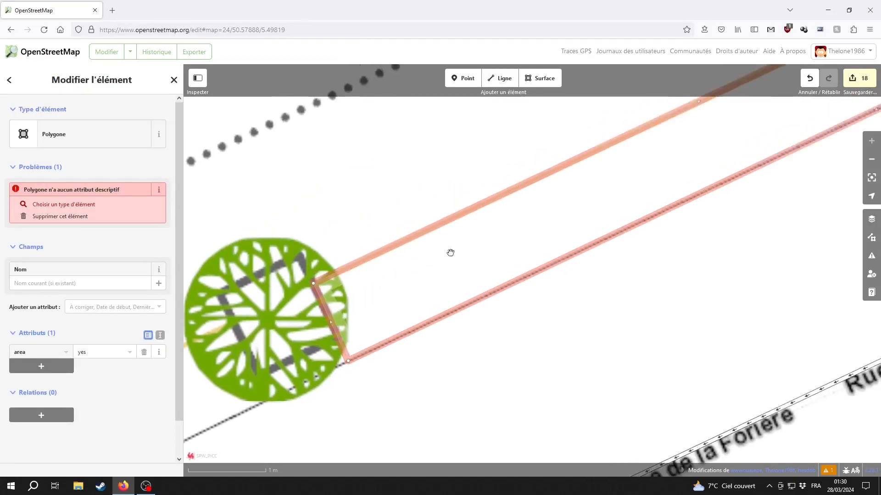
{"action": "key", "text": "ctrl+z"}
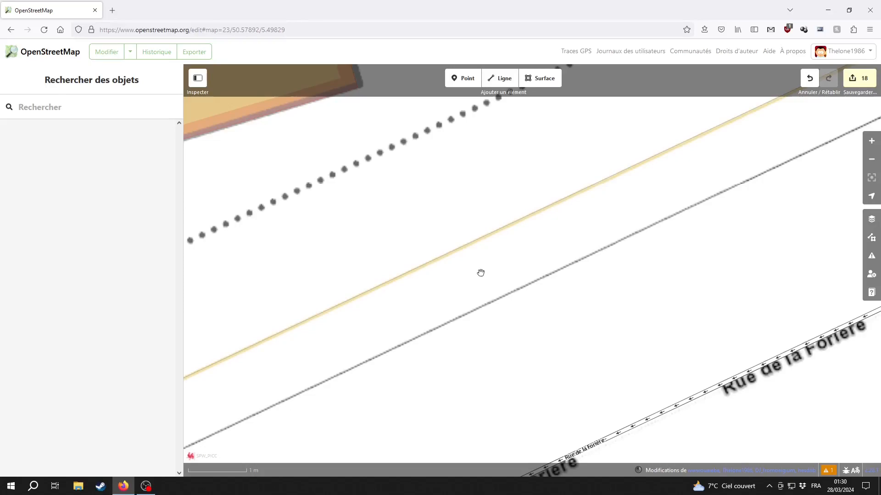
- Add an intermediate point on the fifth area's southern edge and align it with the parking strip outline
{"action": "left_click_drag", "start_coordinate": [603, 213], "coordinate": [354, 305]}
{"action": "left_click_drag", "start_coordinate": [757, 106], "coordinate": [466, 253]}
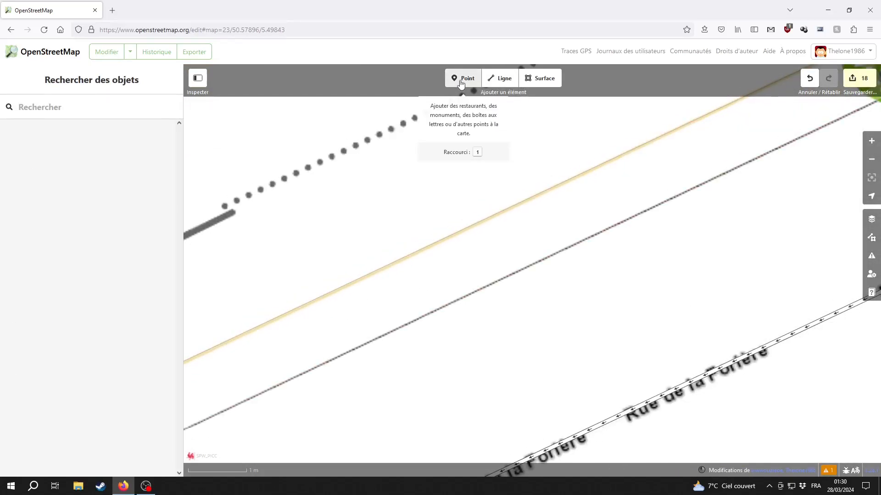
{"action": "left_click_drag", "start_coordinate": [516, 142], "coordinate": [435, 195]}
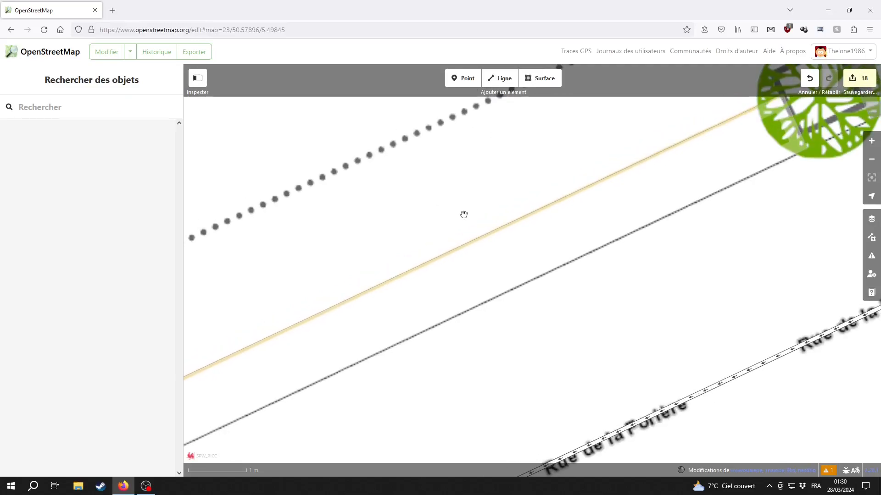
{"action": "scroll", "coordinate": [595, 208], "scroll_direction": "up", "scroll_amount": 2}
{"action": "left_click", "coordinate": [463, 78]}
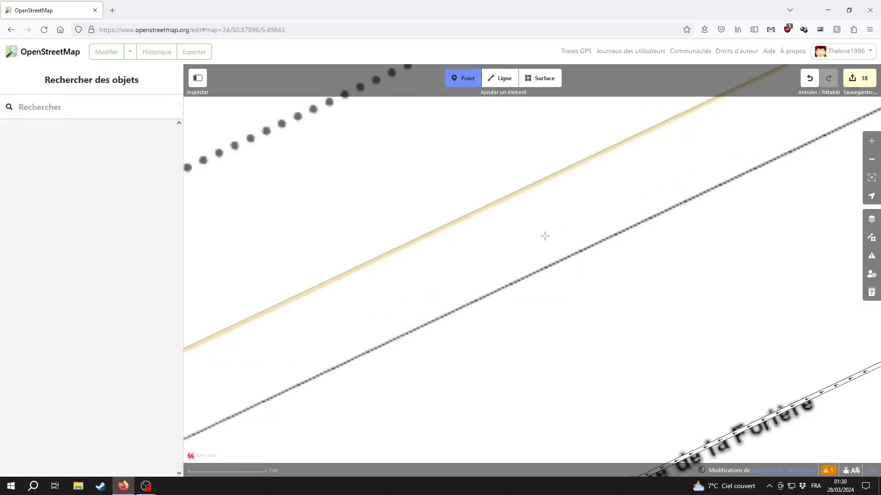
{"action": "left_click", "coordinate": [538, 271]}
{"action": "left_click_drag", "start_coordinate": [538, 270], "coordinate": [495, 291]}
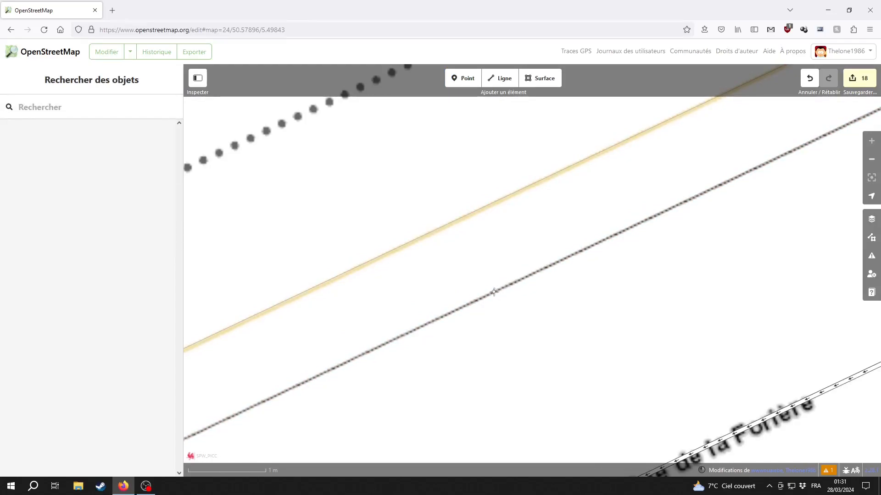
{"action": "left_click_drag", "start_coordinate": [493, 292], "coordinate": [492, 292]}
{"action": "left_click_drag", "start_coordinate": [480, 333], "coordinate": [698, 228]}
{"action": "scroll", "coordinate": [629, 269], "scroll_direction": "down", "scroll_amount": 2}
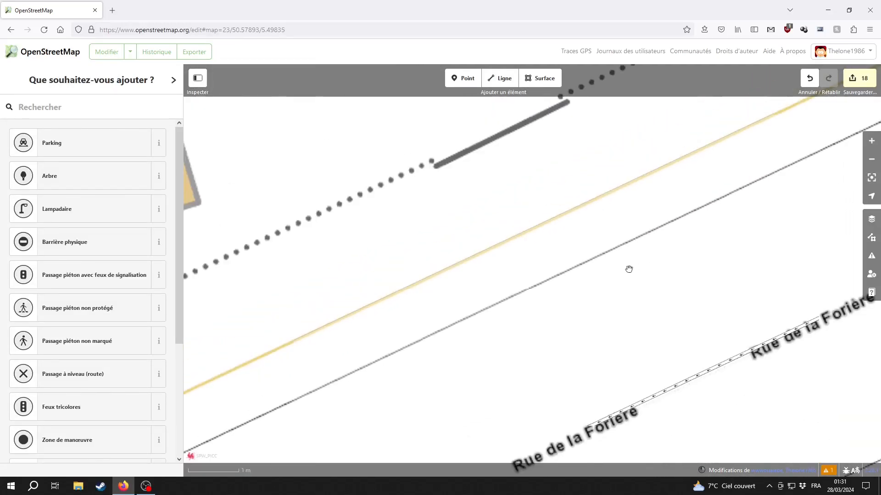
{"action": "left_click", "coordinate": [535, 331]}
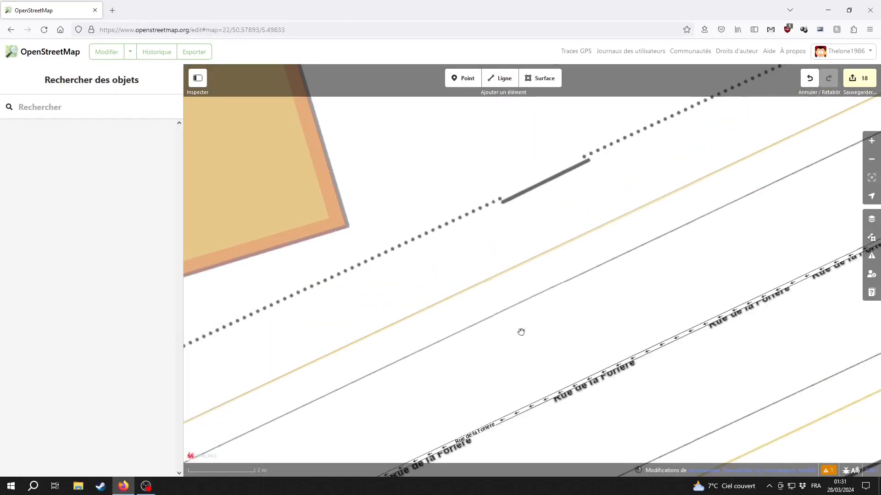
- Define the fifth area as Parking with Type Bordure de voie, Accès autorisé Public, Payant Non and Revêtement Asphalte
{"action": "left_click_drag", "start_coordinate": [473, 360], "coordinate": [641, 249]}
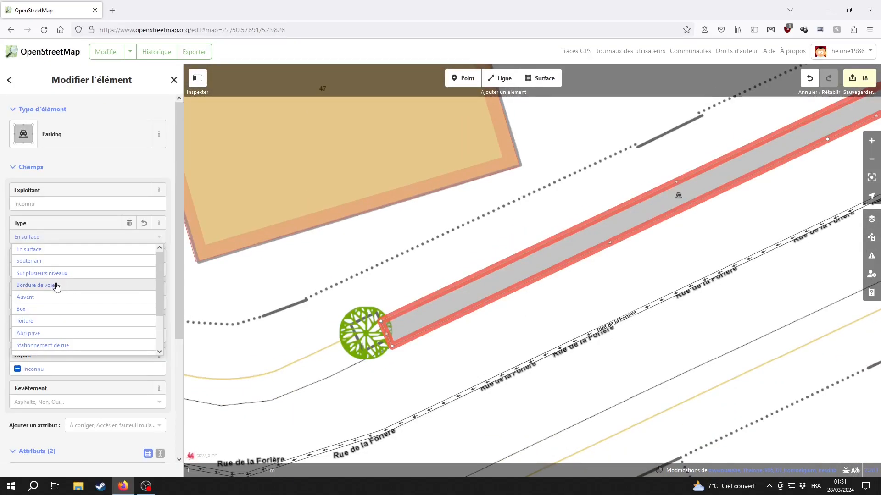
{"action": "left_click", "coordinate": [55, 285]}
{"action": "left_click", "coordinate": [61, 336]}
{"action": "left_click", "coordinate": [46, 351]}
{"action": "left_click", "coordinate": [45, 370]}
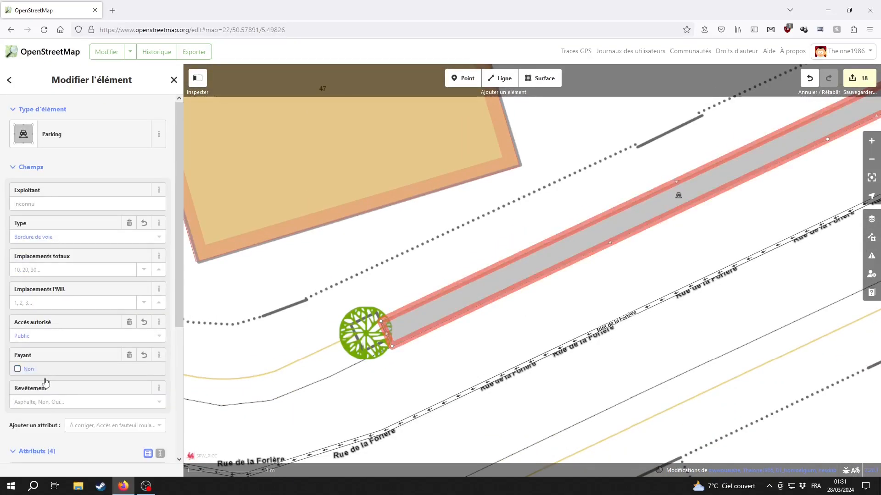
{"action": "left_click", "coordinate": [44, 370]}
{"action": "left_click", "coordinate": [43, 402]}
{"action": "left_click", "coordinate": [45, 414]}
{"action": "left_click", "coordinate": [607, 295]}
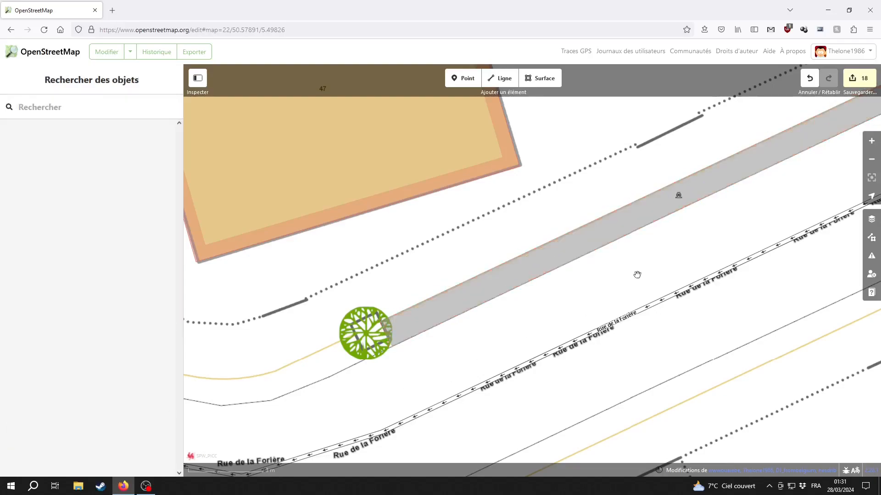
- Start a sixth area at the fifth tree's western side and trace the strip's road-side edge southwest towards the street bend
{"action": "left_click_drag", "start_coordinate": [855, 166], "coordinate": [520, 288]}
{"action": "left_click_drag", "start_coordinate": [596, 260], "coordinate": [623, 298]}
{"action": "scroll", "coordinate": [446, 327], "scroll_direction": "down", "scroll_amount": 3}
{"action": "scroll", "coordinate": [445, 326], "scroll_direction": "down", "scroll_amount": 2}
{"action": "scroll", "coordinate": [623, 299], "scroll_direction": "up", "scroll_amount": 10}
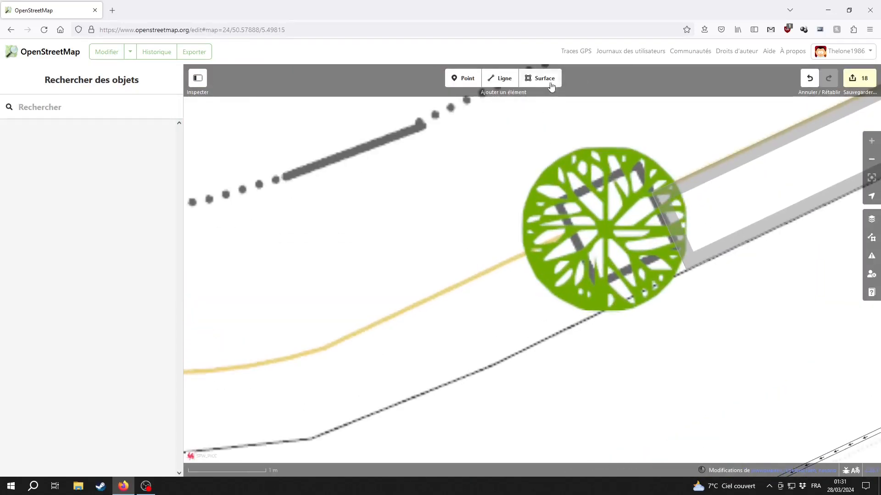
{"action": "left_click", "coordinate": [549, 84]}
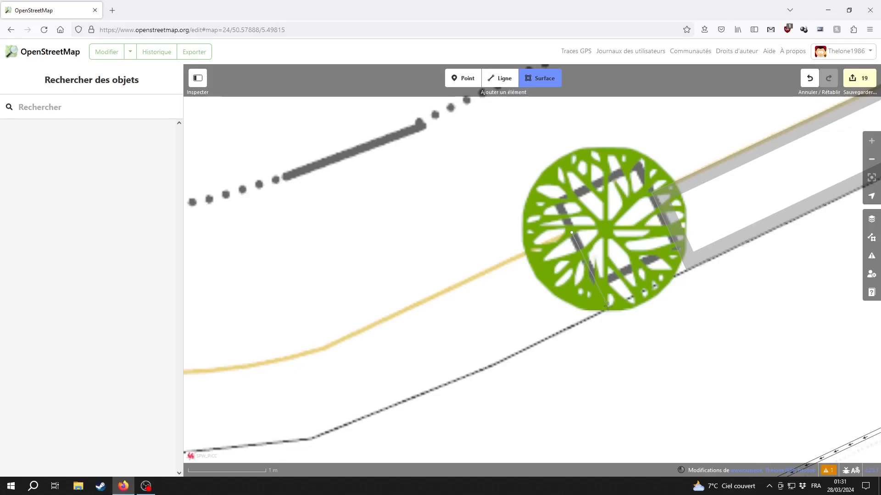
{"action": "left_click", "coordinate": [608, 308]}
{"action": "left_click_drag", "start_coordinate": [507, 360], "coordinate": [547, 305]}
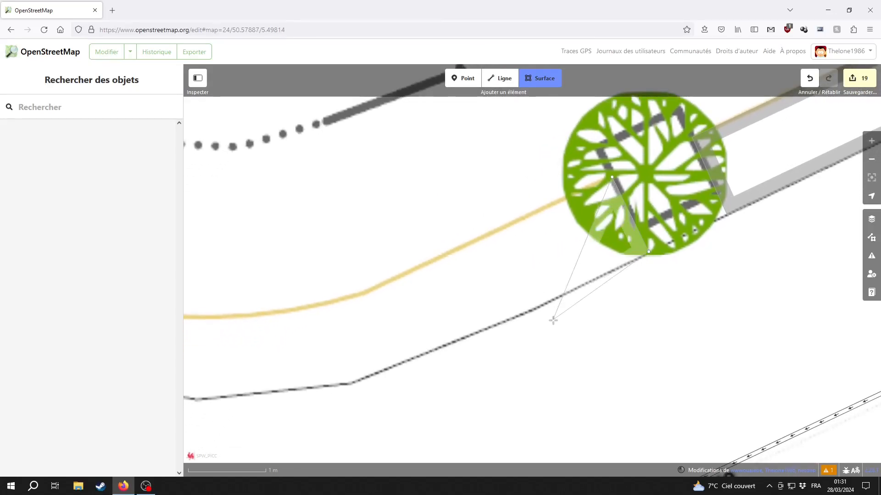
{"action": "left_click", "coordinate": [530, 312]}
{"action": "left_click_drag", "start_coordinate": [353, 382], "coordinate": [485, 321]}
{"action": "left_click", "coordinate": [484, 321]}
- Continue the sixth area's road-side edge around the street bend, placing points where the strip outline changes direction
{"action": "left_click_drag", "start_coordinate": [345, 332], "coordinate": [497, 287]}
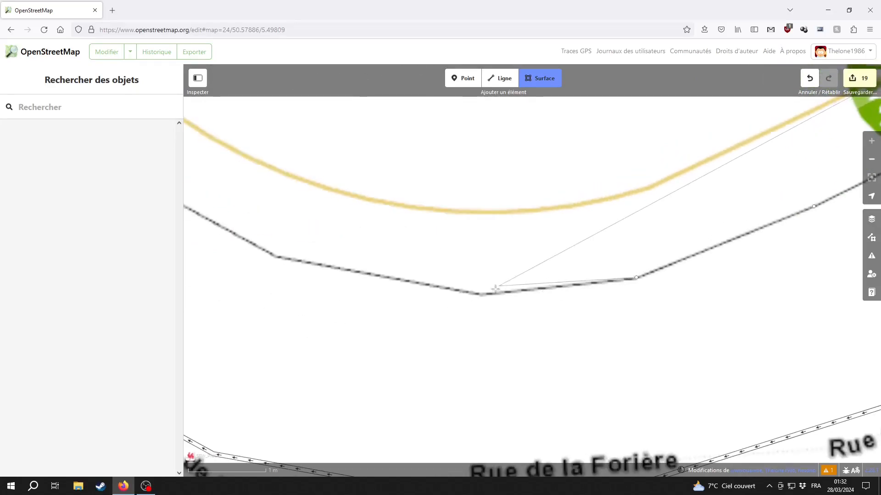
{"action": "left_click_drag", "start_coordinate": [351, 259], "coordinate": [564, 283]}
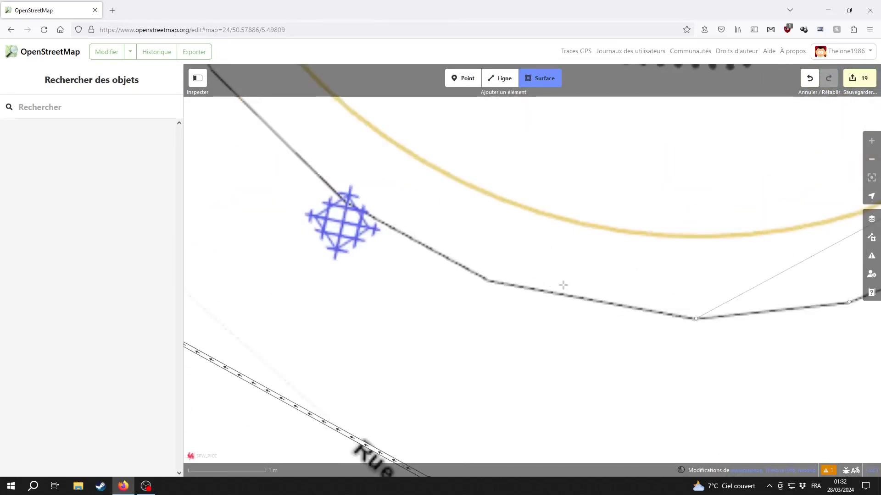
{"action": "left_click", "coordinate": [487, 281]}
{"action": "left_click_drag", "start_coordinate": [350, 205], "coordinate": [503, 280]}
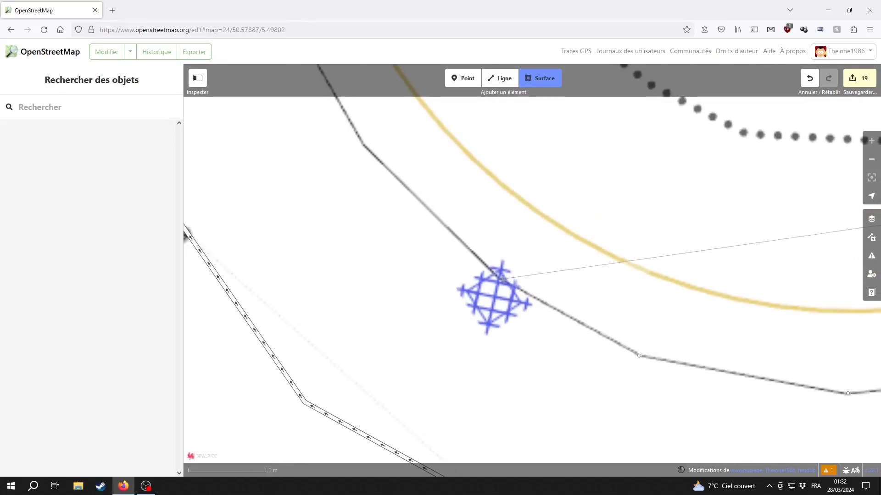
{"action": "left_click", "coordinate": [502, 278]}
{"action": "left_click_drag", "start_coordinate": [416, 206], "coordinate": [537, 279]}
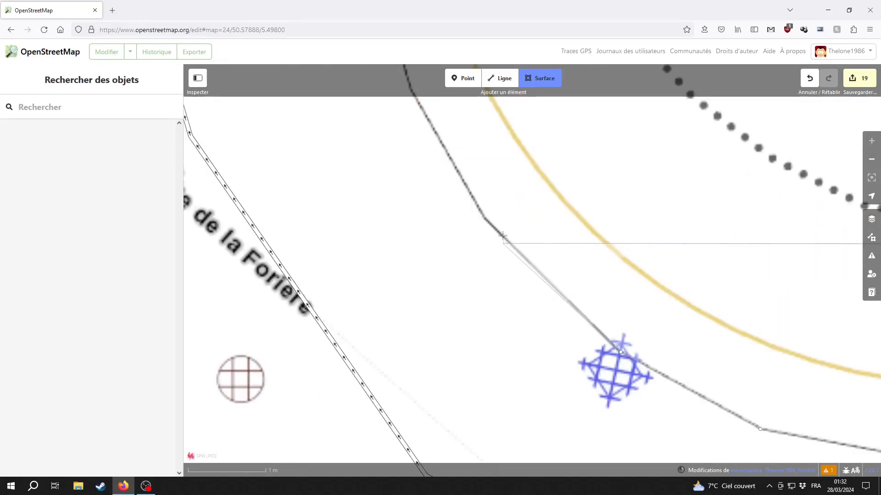
{"action": "left_click", "coordinate": [485, 217]}
{"action": "left_click_drag", "start_coordinate": [485, 218], "coordinate": [570, 366]}
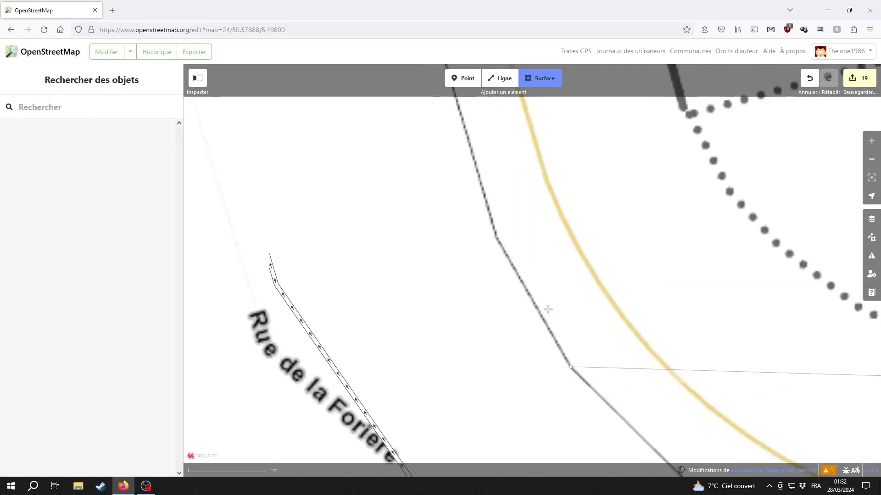
{"action": "left_click", "coordinate": [497, 240]}
- Extend the sixth area's road-side edge north along the strip to the southern side of the tree beyond the bend
{"action": "left_click_drag", "start_coordinate": [469, 131], "coordinate": [479, 302]}
{"action": "left_click_drag", "start_coordinate": [451, 193], "coordinate": [482, 252]}
{"action": "left_click_drag", "start_coordinate": [447, 170], "coordinate": [496, 315]}
{"action": "left_click_drag", "start_coordinate": [465, 198], "coordinate": [527, 342]}
{"action": "left_click_drag", "start_coordinate": [469, 158], "coordinate": [503, 324]}
{"action": "left_click_drag", "start_coordinate": [461, 185], "coordinate": [491, 284]}
{"action": "left_click", "coordinate": [491, 276]}
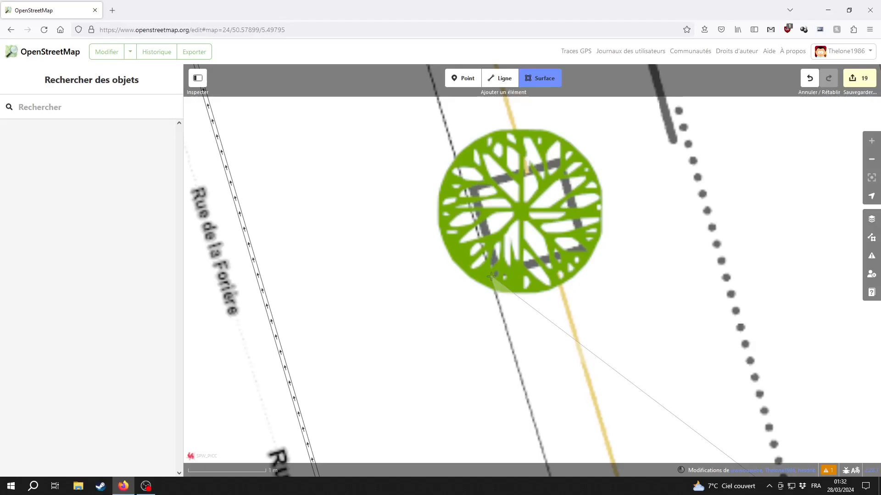
- Trace the sixth area's inner edge from the northern tree south along the yellow line into the start of the bend
{"action": "left_click_drag", "start_coordinate": [576, 329], "coordinate": [516, 185]}
{"action": "left_click_drag", "start_coordinate": [550, 375], "coordinate": [499, 236]}
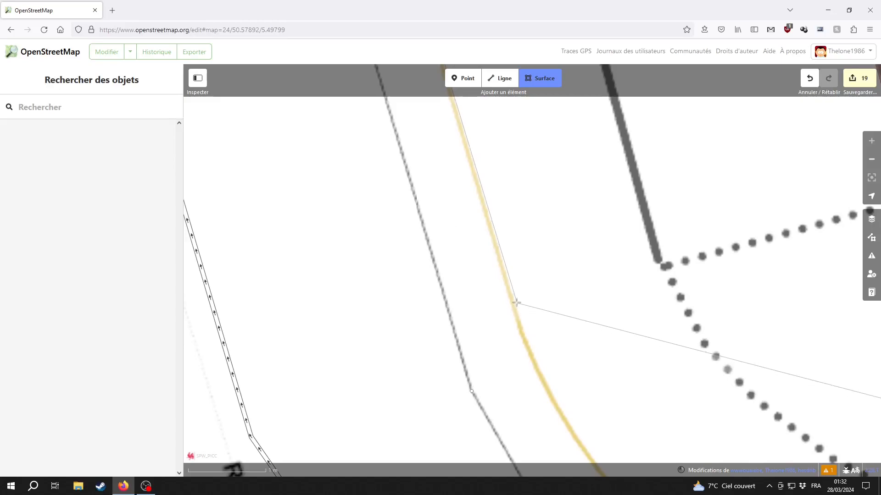
{"action": "left_click", "coordinate": [519, 327]}
{"action": "left_click_drag", "start_coordinate": [535, 321], "coordinate": [513, 233]}
{"action": "left_click", "coordinate": [519, 290]}
{"action": "left_click_drag", "start_coordinate": [541, 339], "coordinate": [504, 254]}
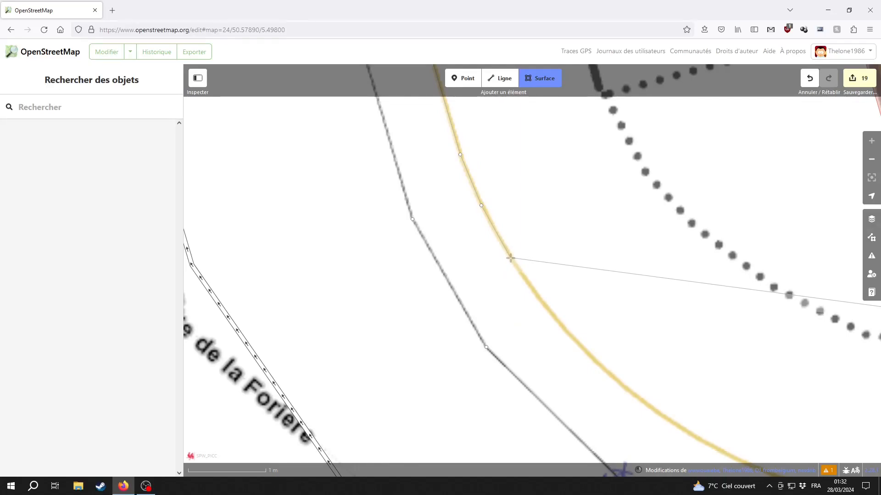
{"action": "left_click", "coordinate": [510, 258]}
{"action": "left_click_drag", "start_coordinate": [542, 307], "coordinate": [507, 252]}
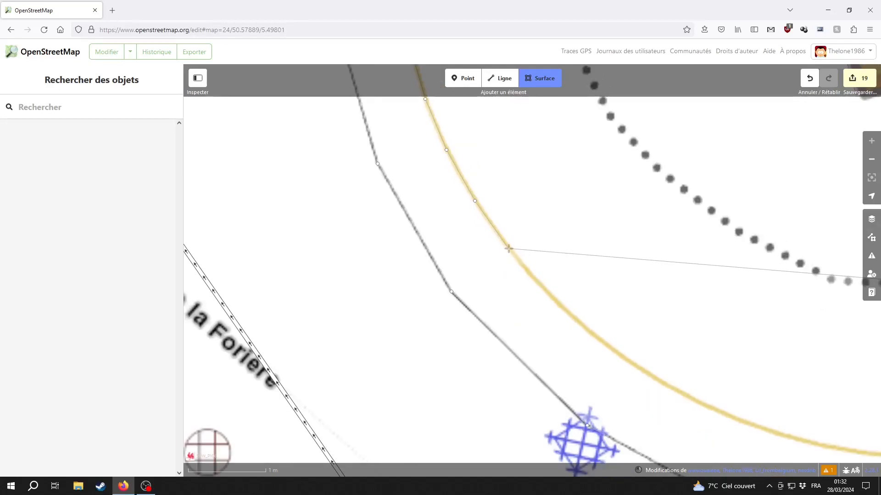
{"action": "left_click", "coordinate": [509, 249]}
{"action": "left_click", "coordinate": [542, 287]}
- Continue the sixth area's inner edge with closely spaced points along the yellow curve of the bend
{"action": "left_click_drag", "start_coordinate": [658, 412], "coordinate": [550, 331]}
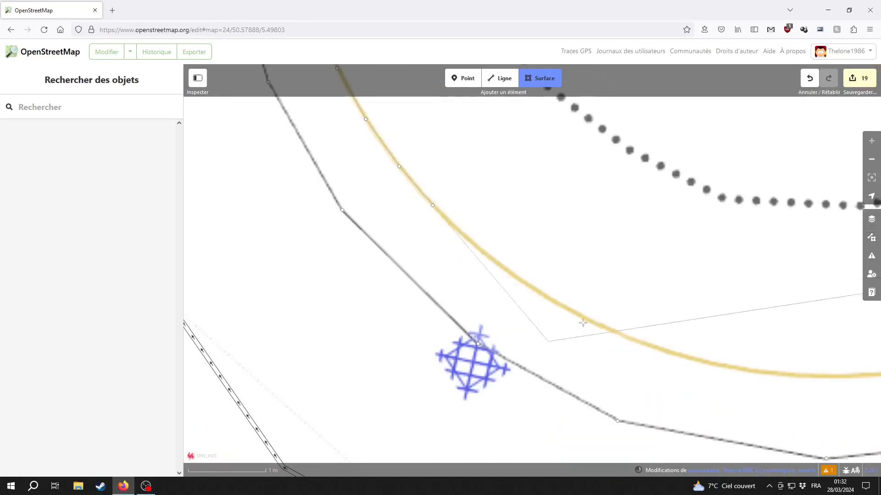
{"action": "left_click", "coordinate": [476, 245]}
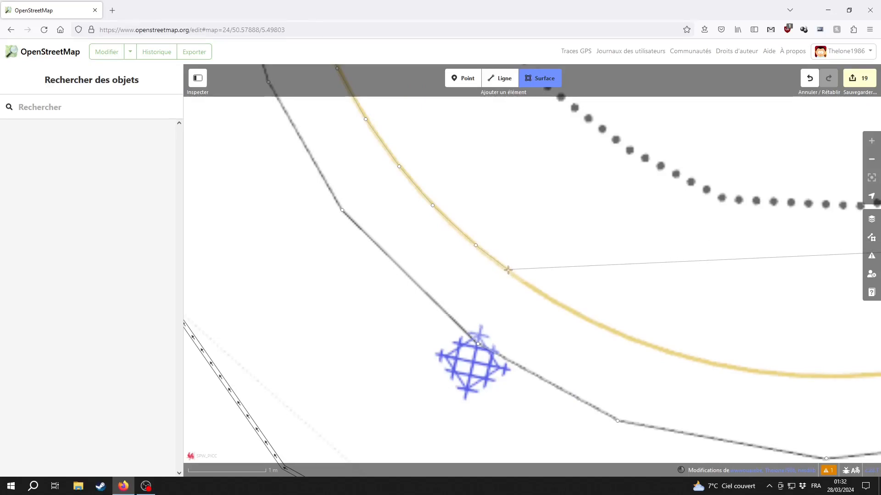
{"action": "left_click", "coordinate": [550, 299]}
{"action": "left_click", "coordinate": [596, 324]}
{"action": "left_click_drag", "start_coordinate": [645, 358], "coordinate": [394, 251]}
{"action": "left_click", "coordinate": [453, 262]}
{"action": "left_click", "coordinate": [426, 253]}
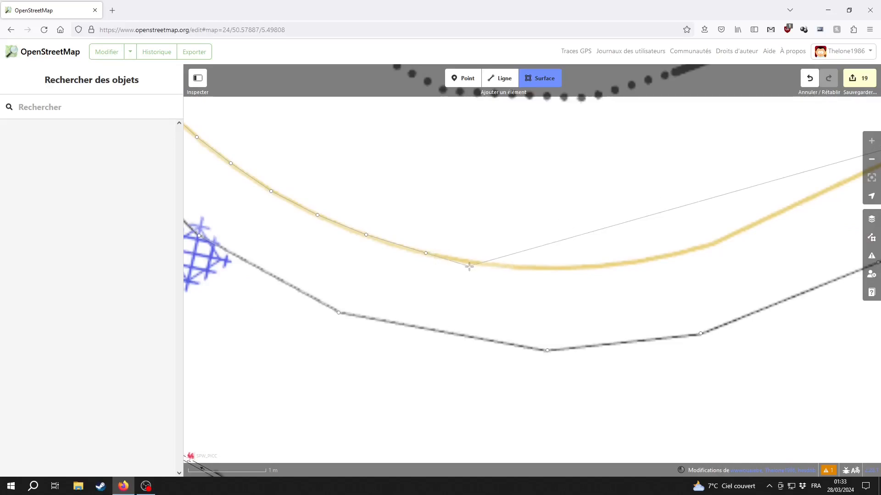
- Finish the sixth area's inner edge along the yellow line back towards the fifth tree and close the area
{"action": "left_click", "coordinate": [484, 264]}
{"action": "left_click_drag", "start_coordinate": [541, 267], "coordinate": [478, 263]}
{"action": "left_click", "coordinate": [508, 267]}
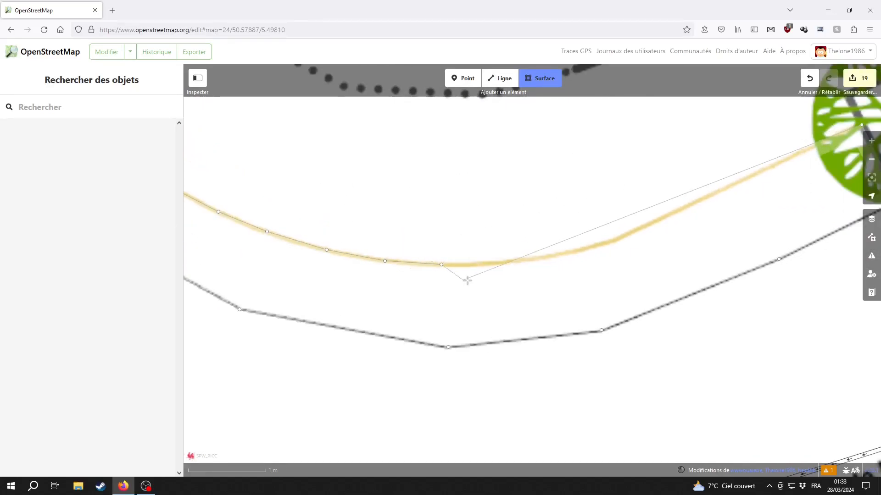
{"action": "left_click", "coordinate": [506, 262]}
{"action": "left_click_drag", "start_coordinate": [566, 254], "coordinate": [491, 261]}
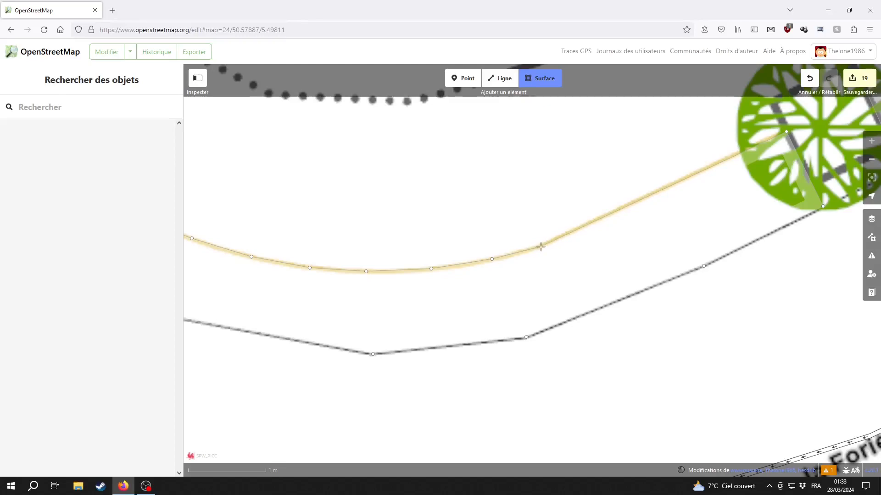
{"action": "left_click_drag", "start_coordinate": [682, 207], "coordinate": [423, 318]}
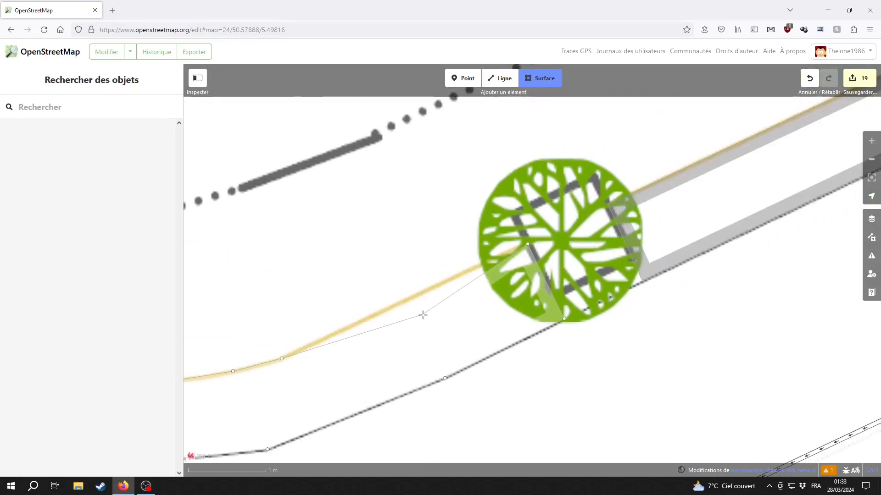
{"action": "key", "text": "Return"}
- Define the sixth area as Parking with Type Bordure de voie, Accès autorisé Public, Payant Non and Revêtement Asphalte
{"action": "left_click", "coordinate": [50, 142]}
{"action": "left_click", "coordinate": [69, 237]}
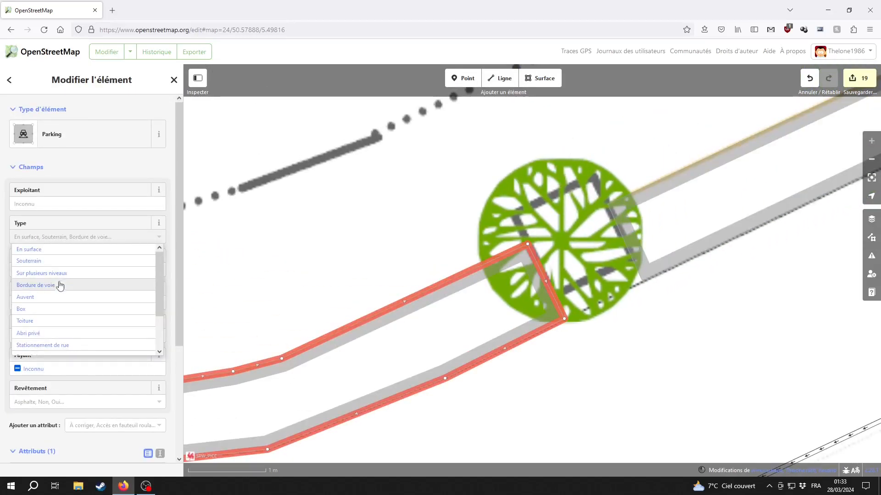
{"action": "left_click", "coordinate": [60, 285]}
{"action": "left_click", "coordinate": [50, 336]}
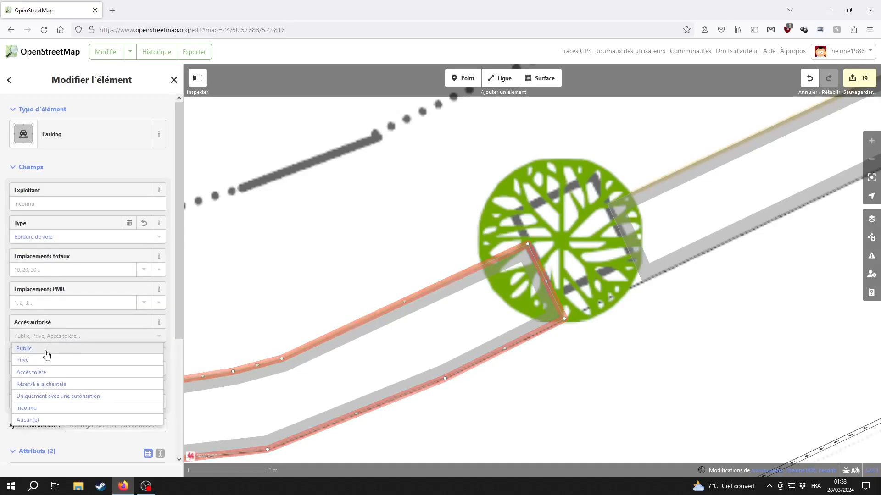
{"action": "left_click", "coordinate": [45, 351]}
{"action": "left_click", "coordinate": [17, 369]}
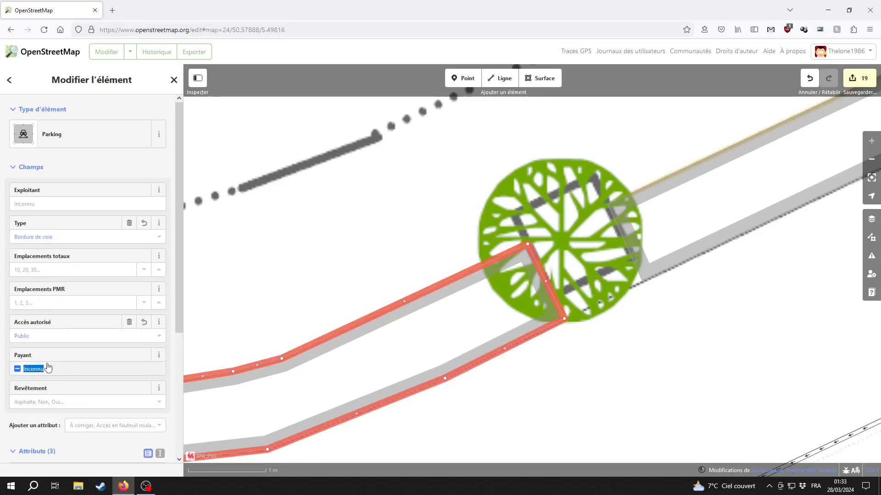
{"action": "left_click", "coordinate": [17, 369]}
{"action": "scroll", "coordinate": [21, 333], "scroll_direction": "down", "scroll_amount": 2}
{"action": "left_click", "coordinate": [46, 316]}
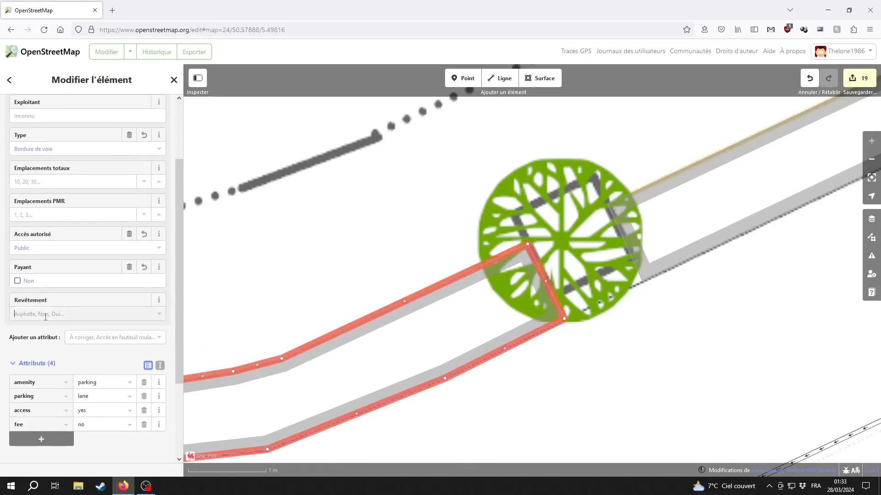
{"action": "left_click", "coordinate": [40, 330]}
{"action": "left_click", "coordinate": [575, 276]}
- Examine the mapped parking strip along Rue de la Forière and the street's surroundings near Rue de la Verrerie
{"action": "scroll", "coordinate": [575, 276], "scroll_direction": "down", "scroll_amount": 3}
{"action": "left_click_drag", "start_coordinate": [551, 193], "coordinate": [442, 266]}
{"action": "scroll", "coordinate": [448, 255], "scroll_direction": "down", "scroll_amount": 3}
{"action": "scroll", "coordinate": [451, 248], "scroll_direction": "down", "scroll_amount": 3}
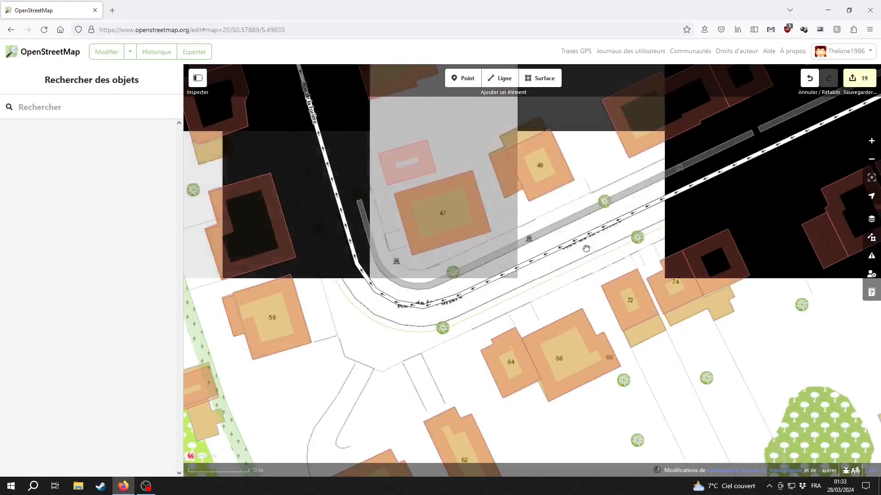
{"action": "left_click_drag", "start_coordinate": [739, 181], "coordinate": [462, 312]}
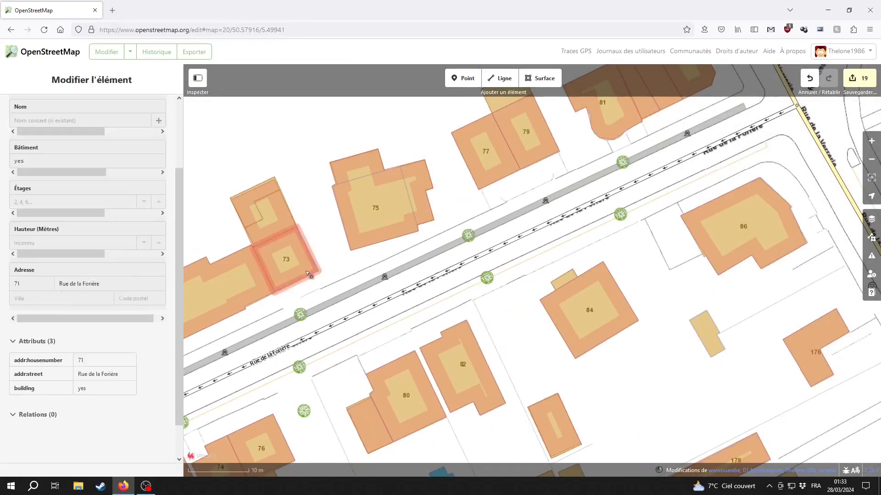
{"action": "left_click_drag", "start_coordinate": [404, 251], "coordinate": [714, 234]}
{"action": "left_click_drag", "start_coordinate": [368, 245], "coordinate": [515, 283]}
{"action": "left_click_drag", "start_coordinate": [494, 213], "coordinate": [600, 410]}
{"action": "left_click_drag", "start_coordinate": [794, 131], "coordinate": [404, 269]}
{"action": "left_click_drag", "start_coordinate": [667, 199], "coordinate": [441, 250]}
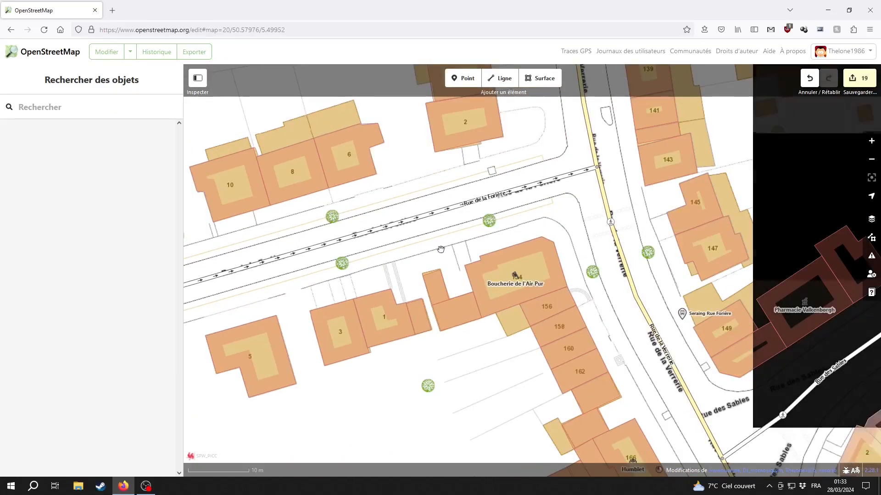
{"action": "left_click_drag", "start_coordinate": [666, 449], "coordinate": [568, 310]}
{"action": "left_click_drag", "start_coordinate": [541, 403], "coordinate": [523, 171]}
{"action": "left_click_drag", "start_coordinate": [448, 360], "coordinate": [428, 416]}
{"action": "left_click_drag", "start_coordinate": [559, 293], "coordinate": [520, 377]}
{"action": "scroll", "coordinate": [520, 377], "scroll_direction": "down", "scroll_amount": 2}
- Switch the background to Imagerie aérienne SPW(allonie) la plus récente and move the Rue de la Verrerie crossing point onto the zebra crossing
{"action": "left_click", "coordinate": [871, 220]}
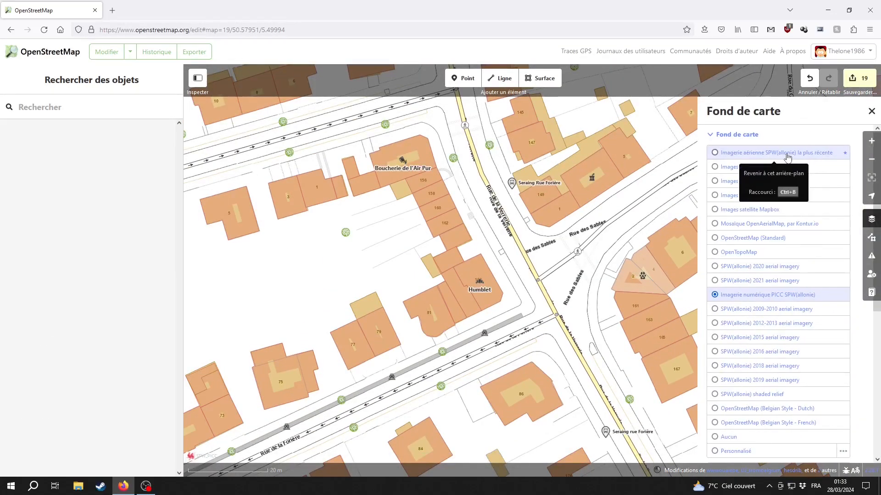
{"action": "left_click", "coordinate": [787, 157]}
{"action": "left_click_drag", "start_coordinate": [214, 454], "coordinate": [492, 285]}
{"action": "scroll", "coordinate": [449, 269], "scroll_direction": "down", "scroll_amount": 2}
{"action": "left_click_drag", "start_coordinate": [654, 389], "coordinate": [463, 268]}
{"action": "scroll", "coordinate": [463, 268], "scroll_direction": "up", "scroll_amount": 6}
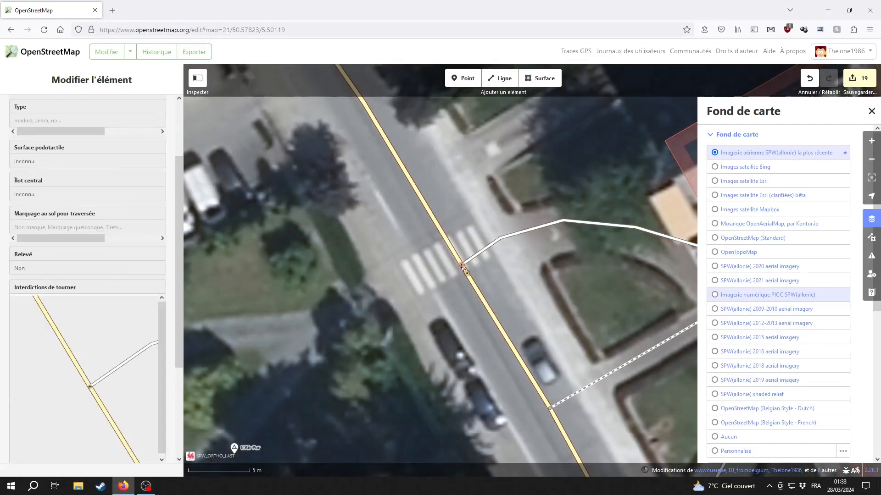
{"action": "left_click", "coordinate": [462, 268]}
{"action": "left_click_drag", "start_coordinate": [462, 266], "coordinate": [459, 265]}
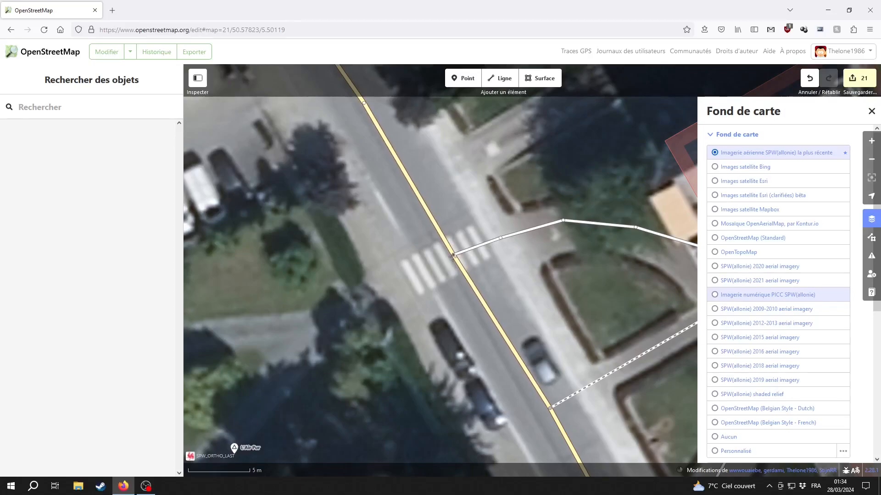
- Set the crossing point's type to Passage piéton non protégé and choose its Marquage au sol pour traversée
{"action": "left_click", "coordinate": [453, 256]}
{"action": "scroll", "coordinate": [453, 258], "scroll_direction": "up", "scroll_amount": 5}
{"action": "scroll", "coordinate": [45, 244], "scroll_direction": "up", "scroll_amount": 3}
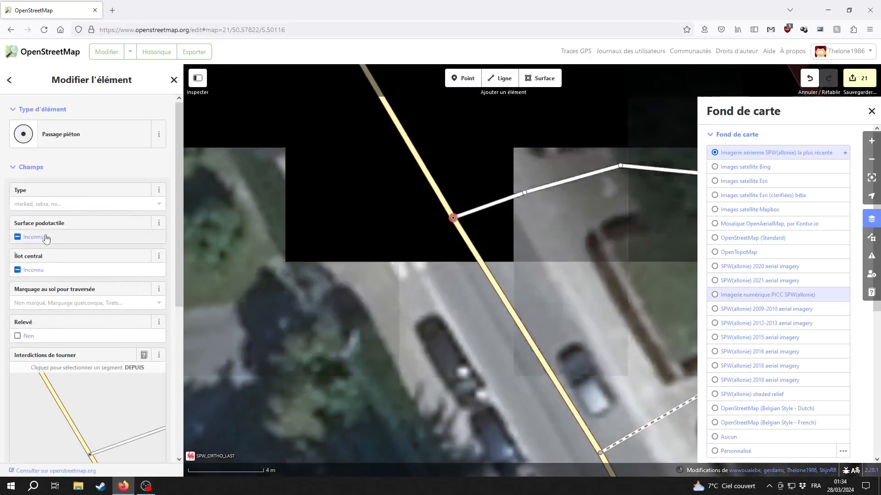
{"action": "left_click", "coordinate": [83, 136]}
{"action": "left_click", "coordinate": [74, 308]}
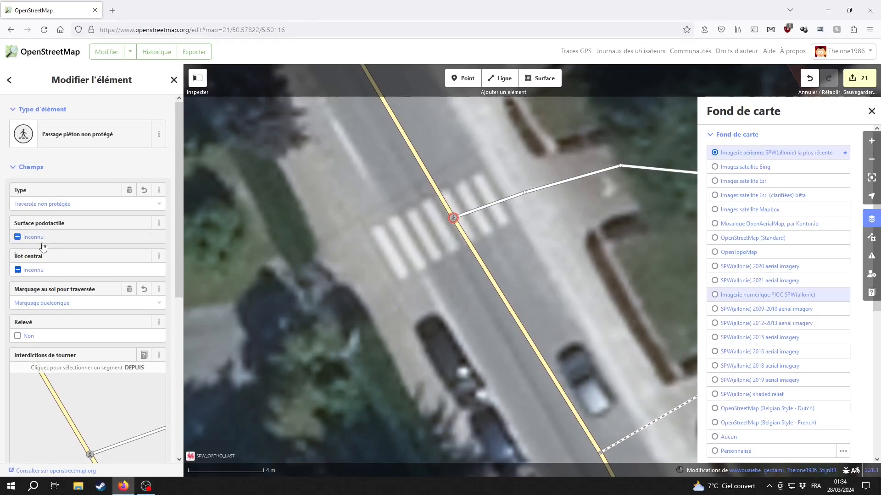
{"action": "left_click", "coordinate": [56, 304]}
{"action": "left_click", "coordinate": [59, 322]}
{"action": "left_click", "coordinate": [406, 267]}
- Select the service road leading off the crossing and switch the background to Imagerie numérique PICC SPW(allonie)
{"action": "left_click_drag", "start_coordinate": [522, 240], "coordinate": [447, 286]}
{"action": "left_click", "coordinate": [449, 239]}
{"action": "left_click", "coordinate": [455, 250]}
{"action": "left_click", "coordinate": [456, 237]}
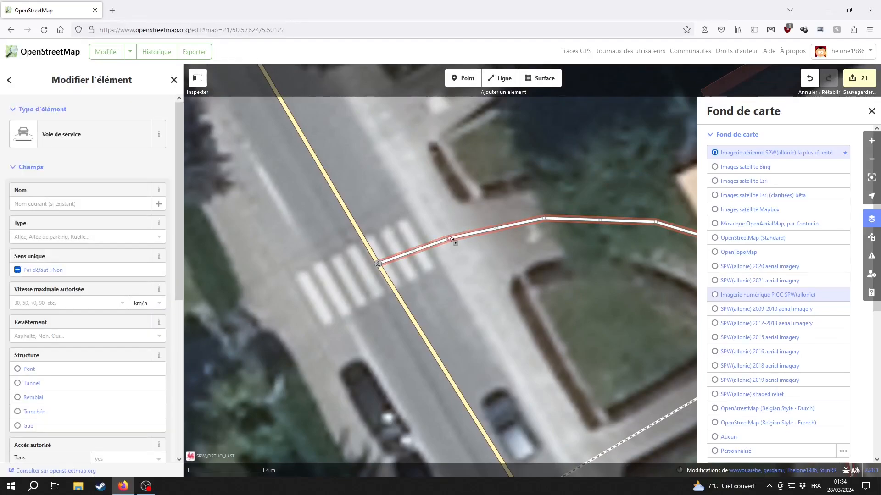
{"action": "left_click", "coordinate": [453, 248]}
{"action": "left_click_drag", "start_coordinate": [656, 223], "coordinate": [406, 238]}
{"action": "left_click", "coordinate": [767, 296]}
- Adjust the curved service road beside Rue de la Verrerie so it runs between the edges drawn on the PICC background
{"action": "left_click_drag", "start_coordinate": [391, 275], "coordinate": [393, 245]}
{"action": "left_click_drag", "start_coordinate": [514, 240], "coordinate": [474, 240]}
{"action": "left_click_drag", "start_coordinate": [545, 279], "coordinate": [513, 280]}
{"action": "left_click_drag", "start_coordinate": [537, 342], "coordinate": [516, 257]}
{"action": "left_click_drag", "start_coordinate": [526, 252], "coordinate": [516, 254]}
{"action": "left_click_drag", "start_coordinate": [541, 334], "coordinate": [522, 303]}
{"action": "left_click_drag", "start_coordinate": [506, 351], "coordinate": [535, 190]}
{"action": "left_click", "coordinate": [462, 80]}
{"action": "left_click", "coordinate": [521, 191]}
{"action": "left_click", "coordinate": [462, 84]}
{"action": "left_click", "coordinate": [510, 243]}
{"action": "left_click_drag", "start_coordinate": [510, 244], "coordinate": [518, 259]}
{"action": "left_click_drag", "start_coordinate": [497, 314], "coordinate": [495, 260]}
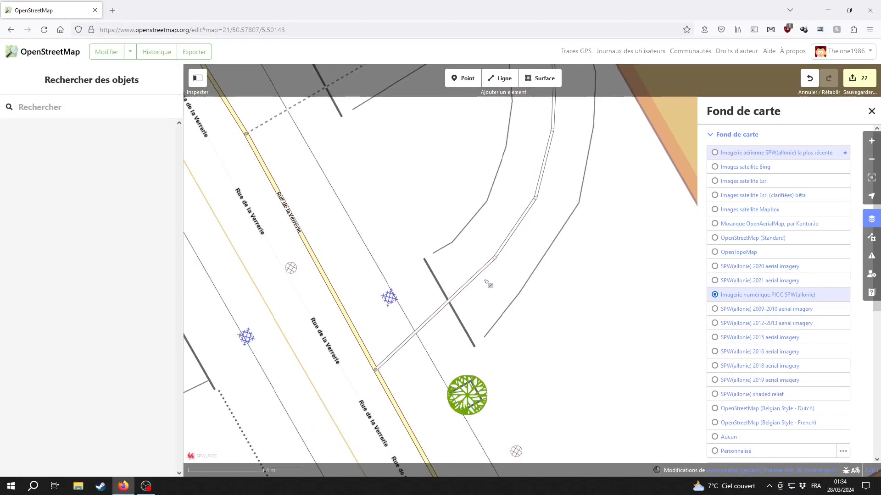
{"action": "left_click_drag", "start_coordinate": [468, 323], "coordinate": [511, 273]}
{"action": "left_click", "coordinate": [511, 273]}
- Examine the footpath and its junction with Rue de la Verrerie against the PICC background
{"action": "left_click_drag", "start_coordinate": [464, 99], "coordinate": [470, 281]}
{"action": "left_click", "coordinate": [455, 204]}
{"action": "left_click_drag", "start_coordinate": [481, 205], "coordinate": [419, 244]}
{"action": "left_click_drag", "start_coordinate": [391, 297], "coordinate": [455, 275]}
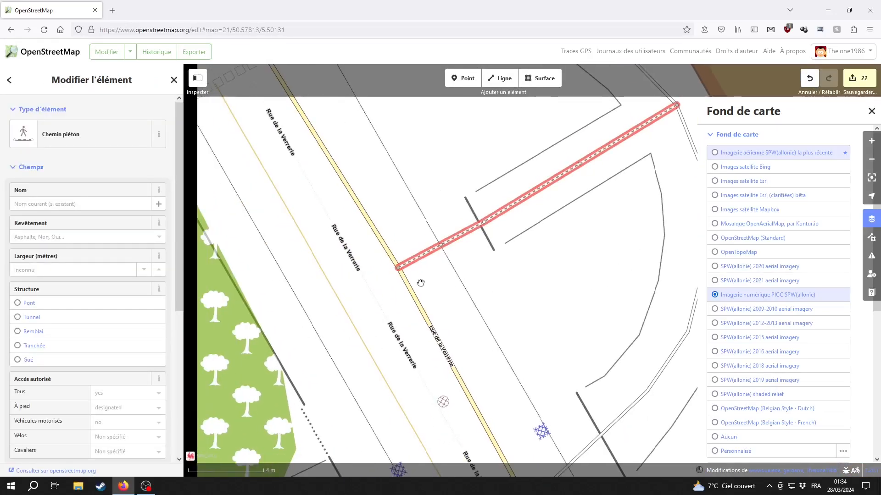
{"action": "left_click", "coordinate": [398, 269]}
{"action": "key", "text": "Escape"}
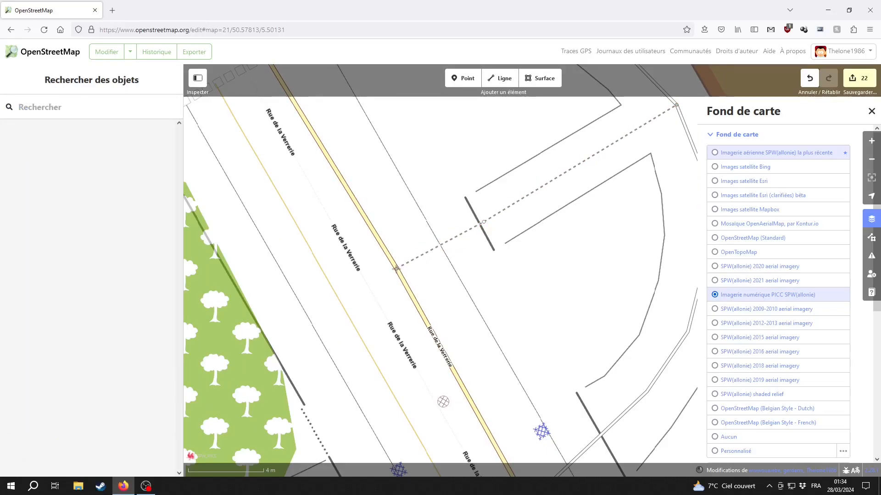
{"action": "left_click", "coordinate": [396, 270]}
{"action": "left_click_drag", "start_coordinate": [402, 230], "coordinate": [468, 274]}
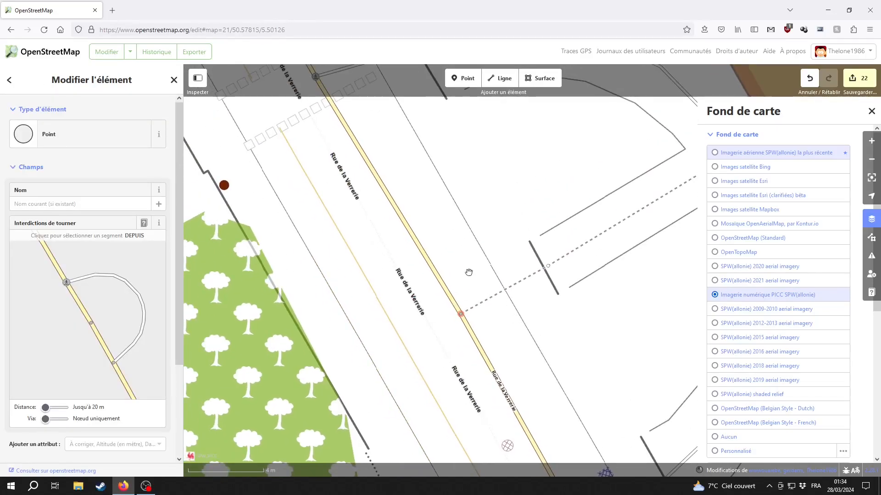
- Switch the background back to Imagerie aérienne SPW(allonie) la plus récente, close the background settings and clear the selection
{"action": "scroll", "coordinate": [466, 272], "scroll_direction": "down", "scroll_amount": 3}
{"action": "left_click", "coordinate": [739, 153]}
{"action": "left_click_drag", "start_coordinate": [512, 194], "coordinate": [553, 219]}
{"action": "left_click_drag", "start_coordinate": [609, 226], "coordinate": [537, 228]}
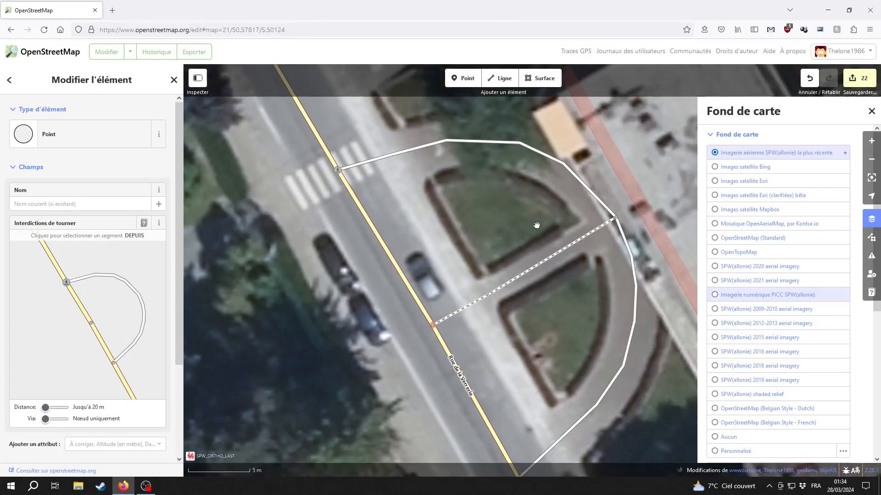
{"action": "key", "text": "b"}
{"action": "left_click_drag", "start_coordinate": [451, 215], "coordinate": [580, 266]}
{"action": "left_click", "coordinate": [577, 271]}
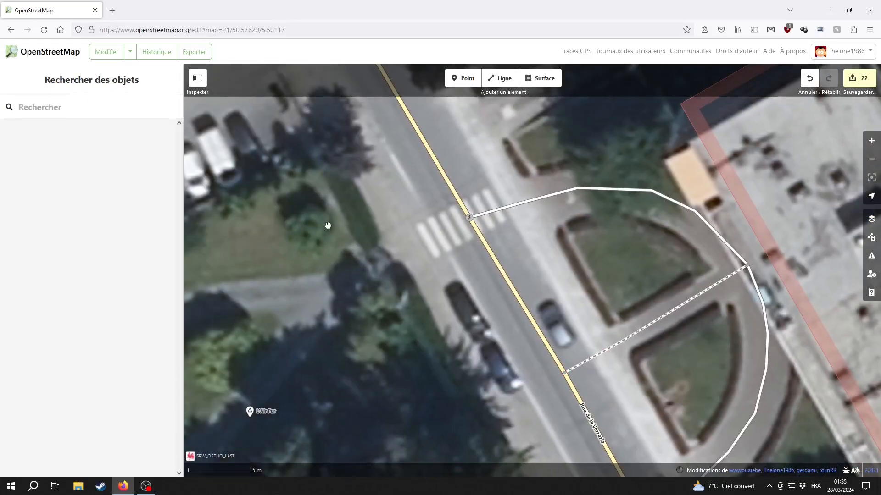
- Set the changeset comment to "Mises à jour diverses sur Seraing (parkings, tracé de certaines allées et rues)" and upload the edits
{"action": "left_click_drag", "start_coordinate": [355, 264], "coordinate": [529, 327]}
{"action": "scroll", "coordinate": [509, 320], "scroll_direction": "down", "scroll_amount": 3}
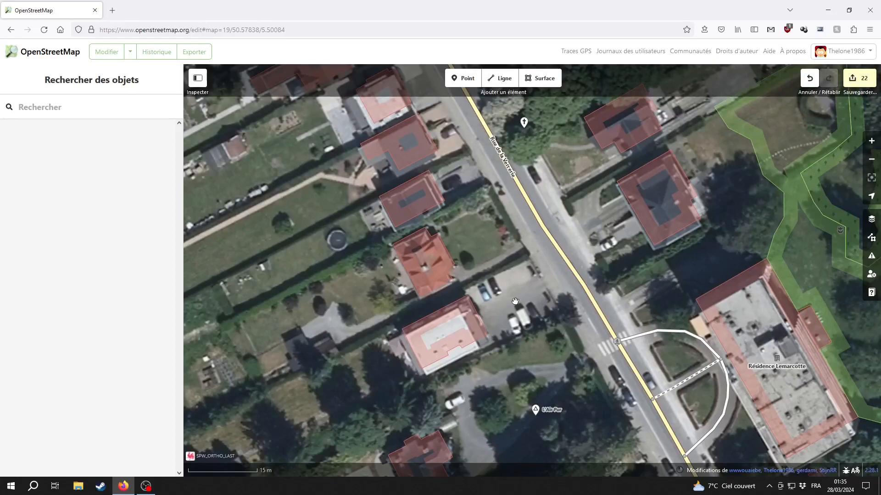
{"action": "left_click", "coordinate": [855, 99]}
{"action": "left_click", "coordinate": [857, 79]}
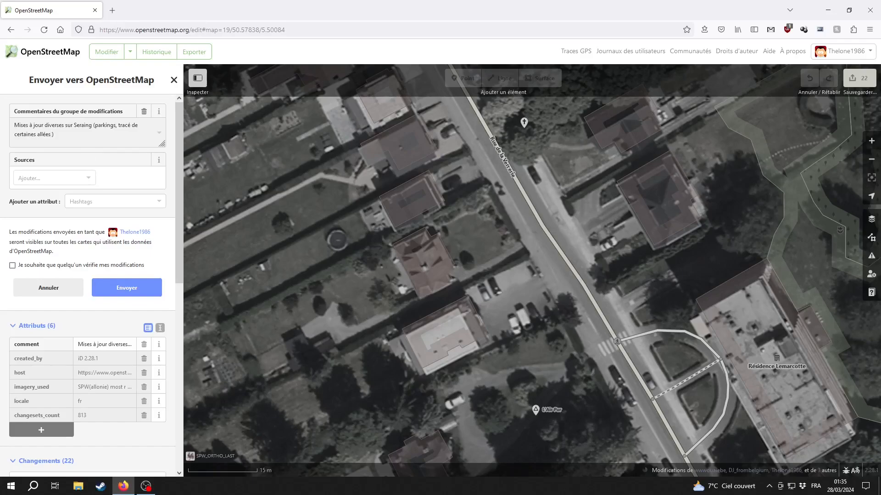
{"action": "scroll", "coordinate": [88, 404], "scroll_direction": "down", "scroll_amount": 10}
{"action": "scroll", "coordinate": [87, 407], "scroll_direction": "up", "scroll_amount": 6}
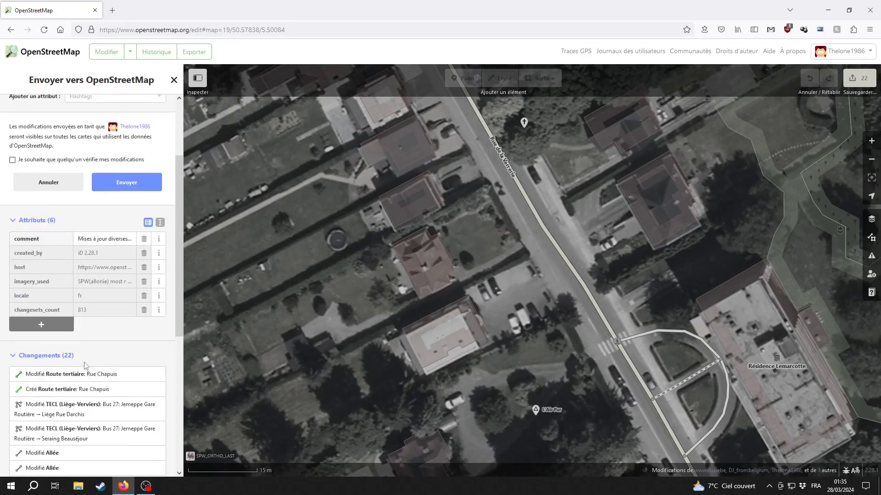
{"action": "scroll", "coordinate": [75, 344], "scroll_direction": "up", "scroll_amount": 3}
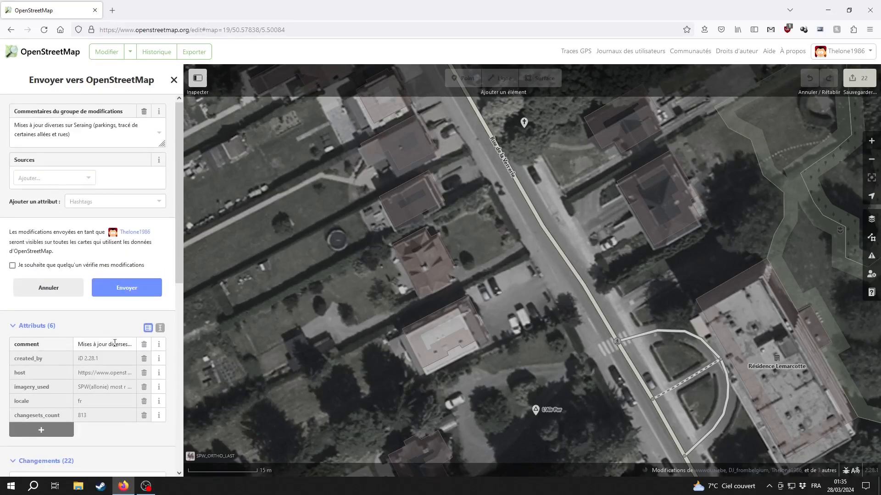
{"action": "left_click", "coordinate": [139, 296]}
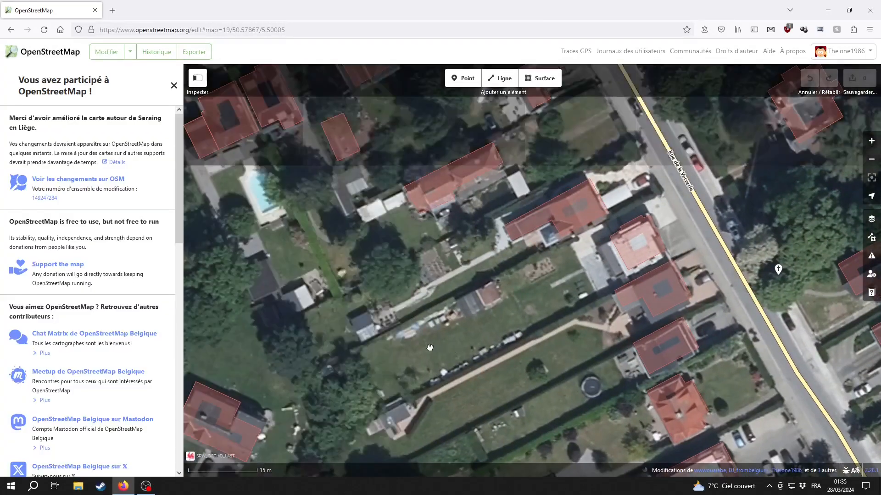
- Leave the editor for the map viewer and show the Carte cyclable layer around Rue Chapuis
{"action": "scroll", "coordinate": [430, 347], "scroll_direction": "down", "scroll_amount": 3}
{"action": "left_click_drag", "start_coordinate": [518, 229], "coordinate": [458, 330]}
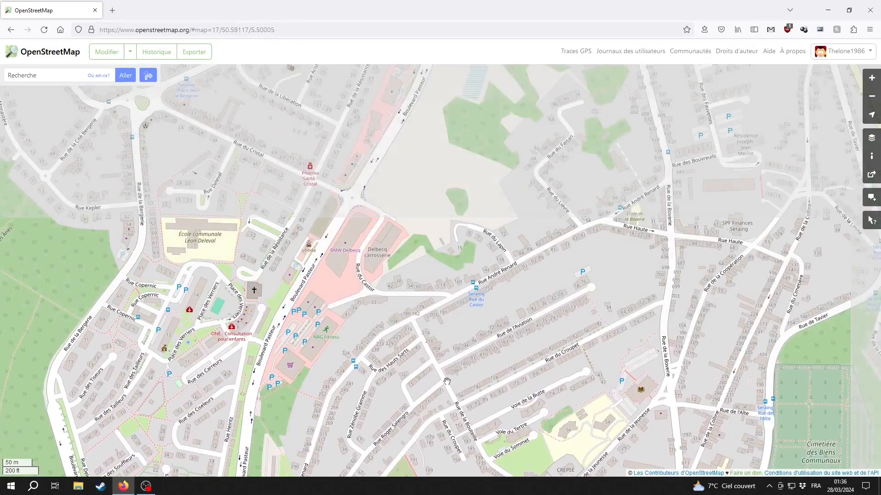
{"action": "left_click_drag", "start_coordinate": [515, 187], "coordinate": [466, 329]}
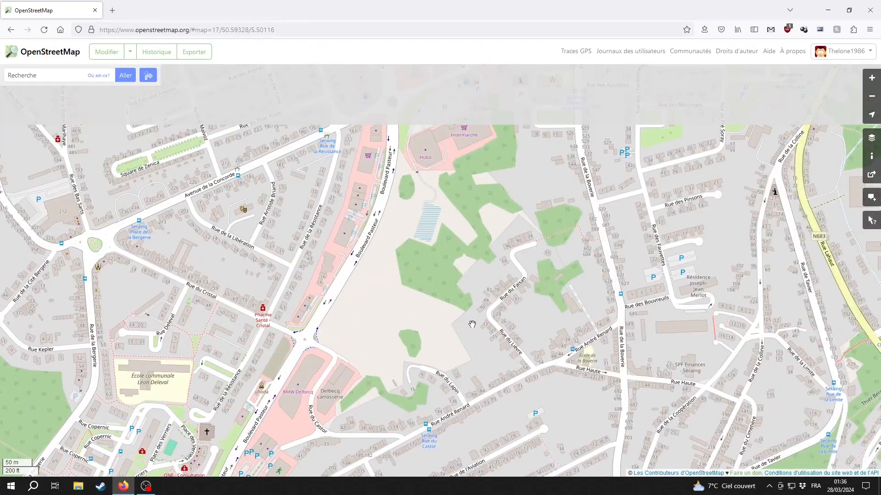
{"action": "left_click_drag", "start_coordinate": [553, 220], "coordinate": [477, 386]}
{"action": "left_click_drag", "start_coordinate": [576, 90], "coordinate": [488, 304]}
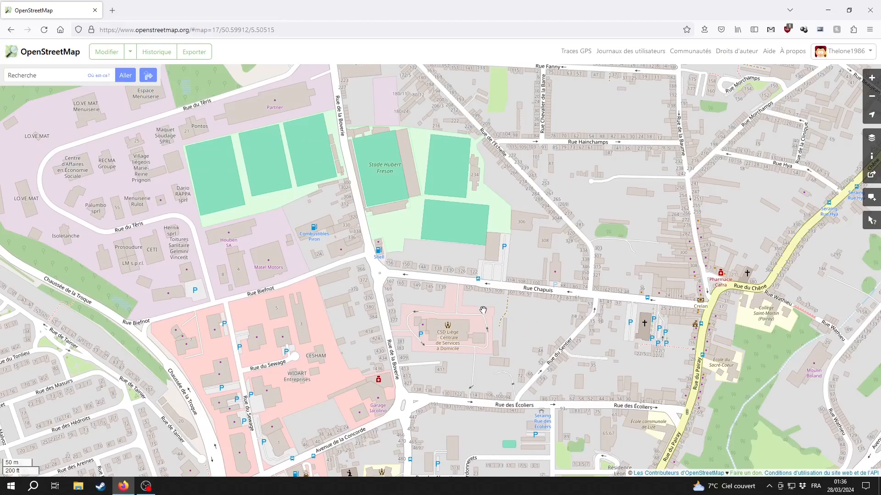
{"action": "left_click", "coordinate": [872, 137]}
{"action": "left_click", "coordinate": [828, 193]}
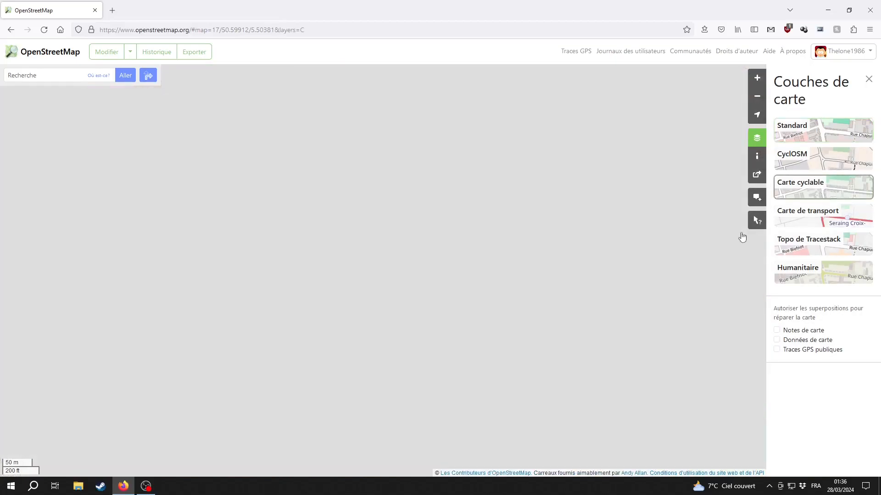
- Examine the one-way streets around Rue Chapuis, Rue Hya, Rue Hainchamps and Rue Fanny on the cycle map
{"action": "scroll", "coordinate": [518, 298], "scroll_direction": "up", "scroll_amount": 1}
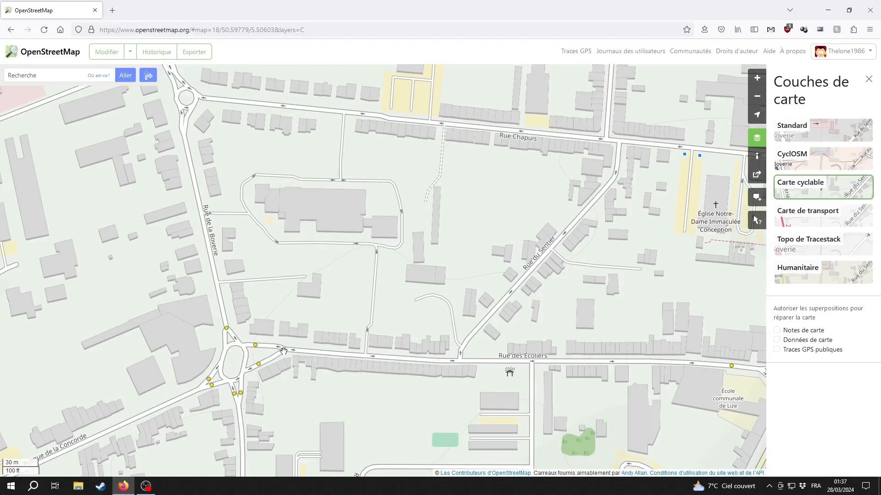
{"action": "left_click_drag", "start_coordinate": [356, 167], "coordinate": [312, 330]}
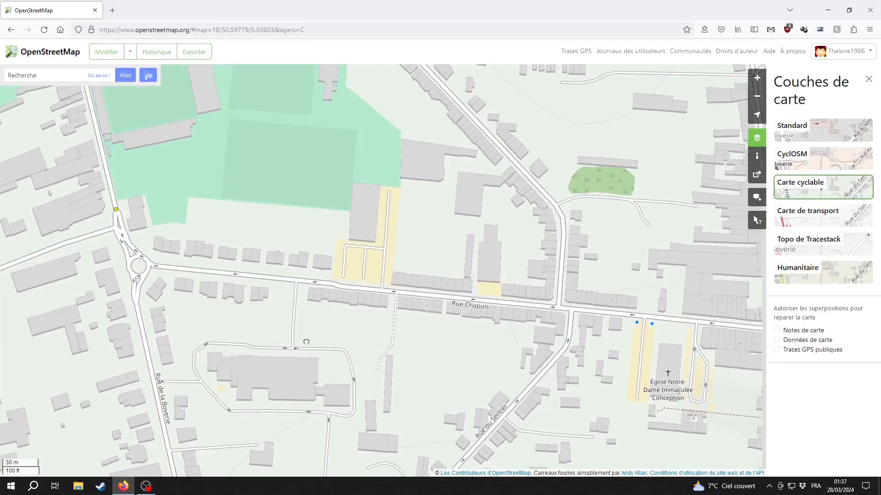
{"action": "left_click_drag", "start_coordinate": [539, 317], "coordinate": [263, 319]}
{"action": "left_click_drag", "start_coordinate": [505, 171], "coordinate": [413, 298]}
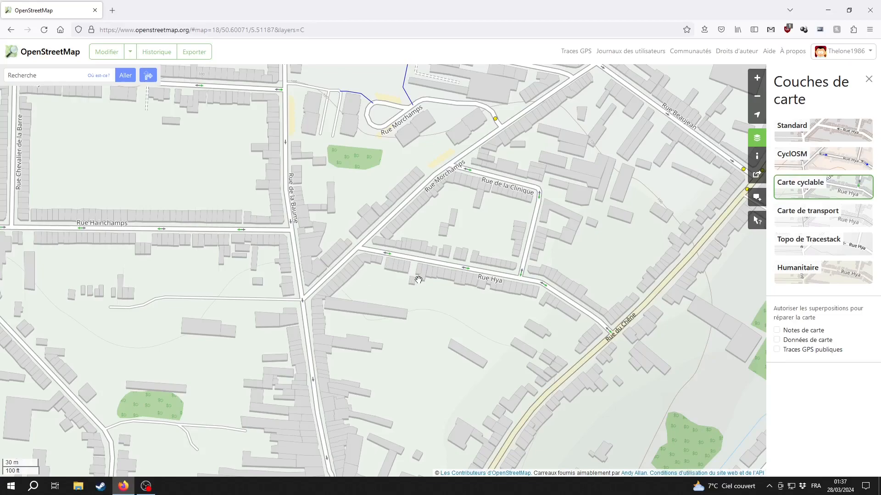
{"action": "left_click_drag", "start_coordinate": [345, 332], "coordinate": [658, 310]}
{"action": "left_click_drag", "start_coordinate": [469, 176], "coordinate": [443, 337]}
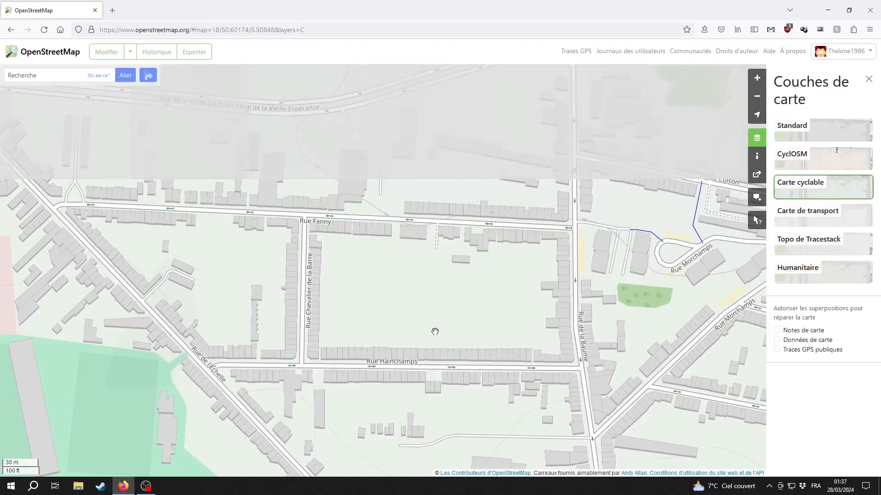
{"action": "left_click_drag", "start_coordinate": [389, 240], "coordinate": [716, 298]}
{"action": "left_click_drag", "start_coordinate": [393, 330], "coordinate": [357, 78]}
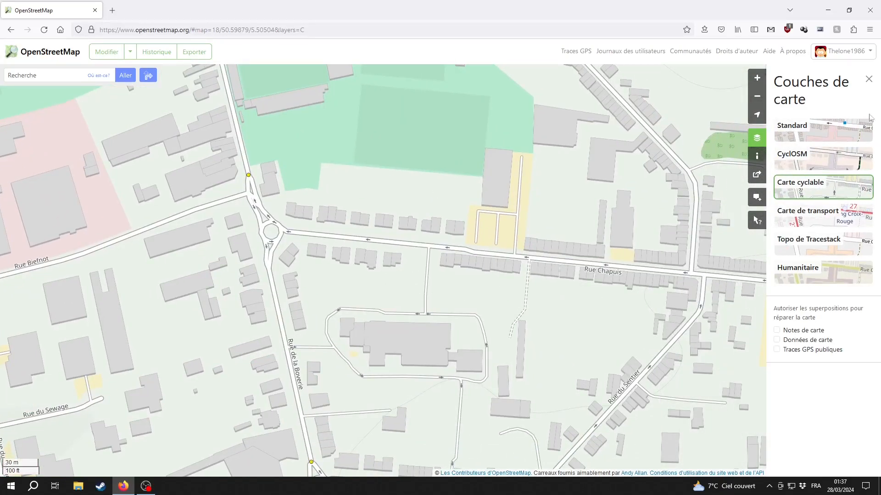
- Restore the Standard map layer and reload the map at Rue de la Forière
{"action": "left_click", "coordinate": [839, 133]}
{"action": "left_click", "coordinate": [869, 79]}
{"action": "left_click_drag", "start_coordinate": [339, 404], "coordinate": [378, 231]}
{"action": "scroll", "coordinate": [390, 193], "scroll_direction": "down", "scroll_amount": 1}
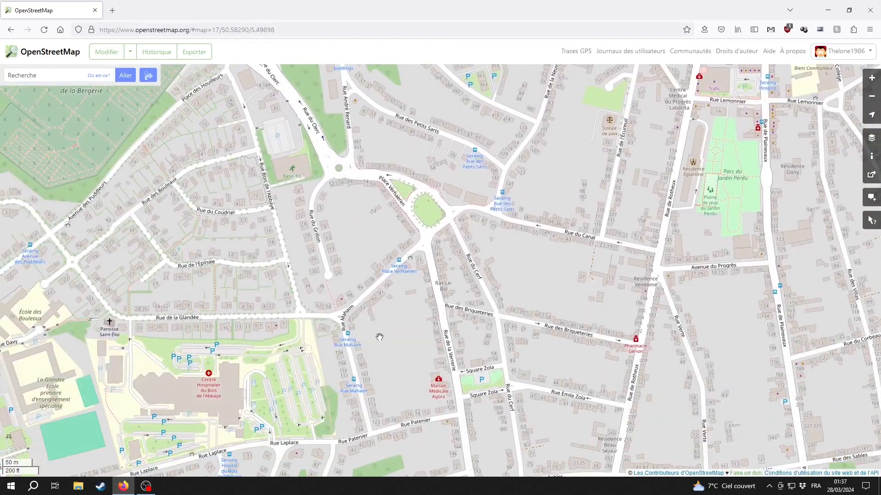
{"action": "left_click_drag", "start_coordinate": [380, 332], "coordinate": [412, 198]}
{"action": "scroll", "coordinate": [472, 389], "scroll_direction": "up", "scroll_amount": 1}
{"action": "scroll", "coordinate": [468, 364], "scroll_direction": "up", "scroll_amount": 1}
{"action": "left_click_drag", "start_coordinate": [480, 420], "coordinate": [505, 308]}
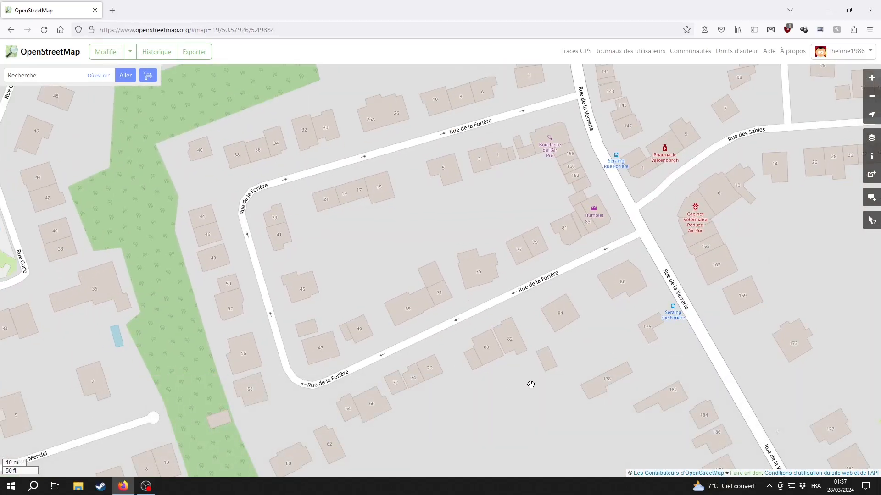
{"action": "key", "text": "F5"}
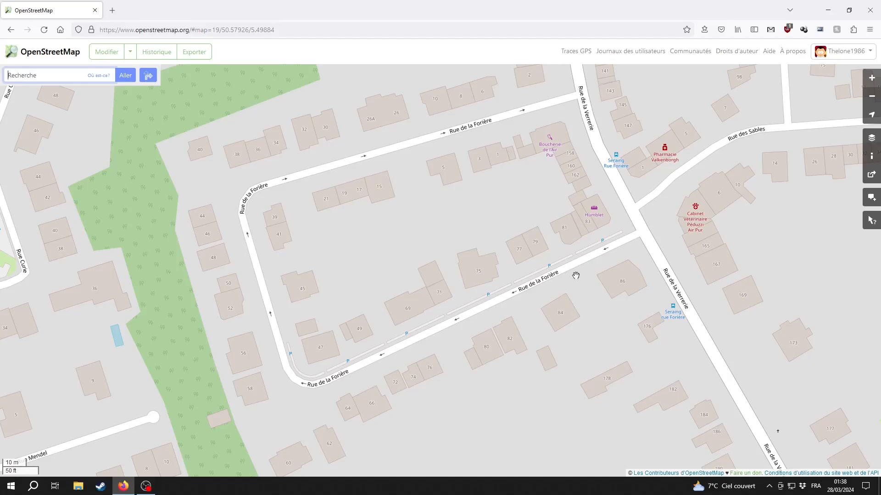
- Check the rendered roadside parking along Rue de la Forière and the surrounding streets on the standard map
{"action": "left_click_drag", "start_coordinate": [560, 253], "coordinate": [587, 224]}
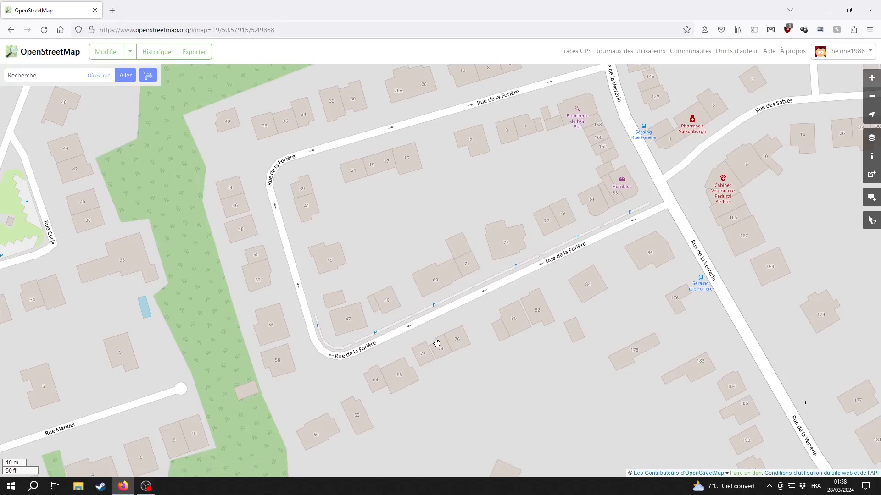
{"action": "left_click_drag", "start_coordinate": [448, 336], "coordinate": [407, 341]}
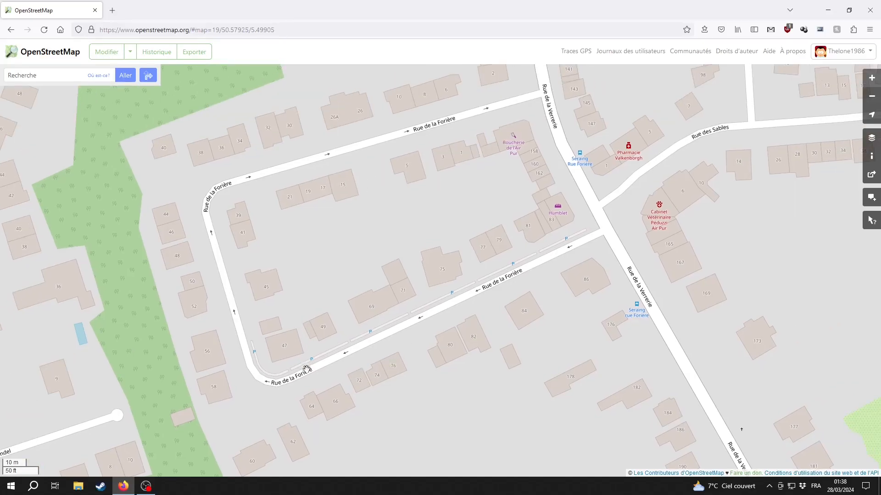
{"action": "scroll", "coordinate": [305, 358], "scroll_direction": "down", "scroll_amount": 2}
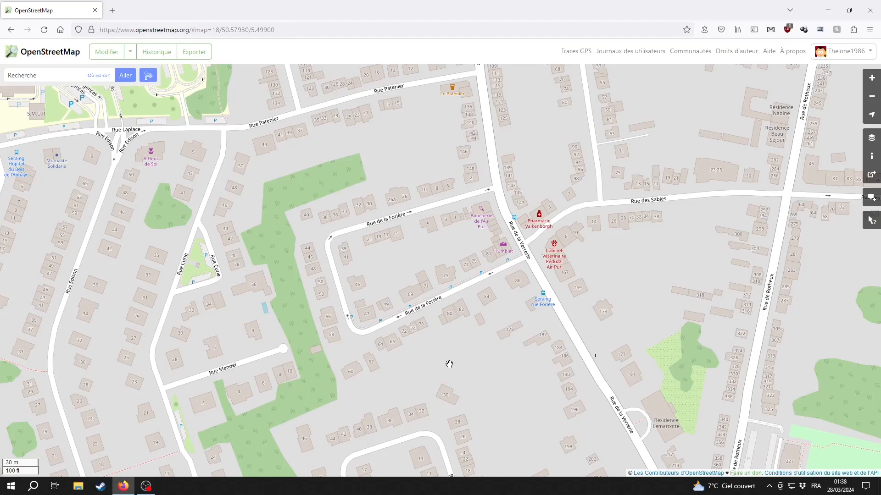
{"action": "left_click_drag", "start_coordinate": [413, 285], "coordinate": [430, 323]}
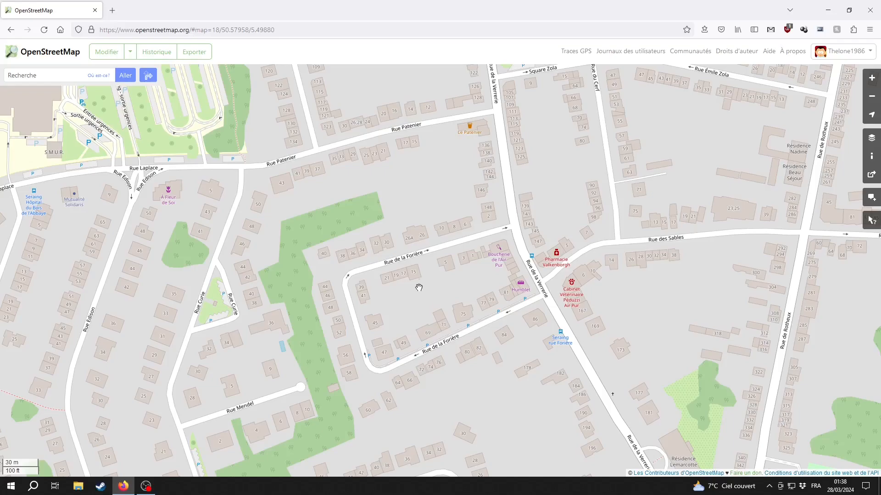
{"action": "left_click_drag", "start_coordinate": [419, 287], "coordinate": [428, 323]}
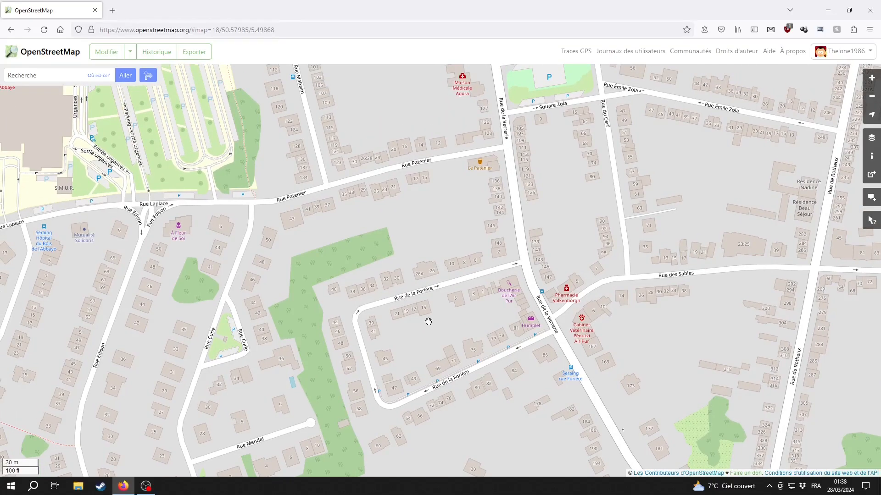
{"action": "left_click_drag", "start_coordinate": [429, 324], "coordinate": [421, 310]}
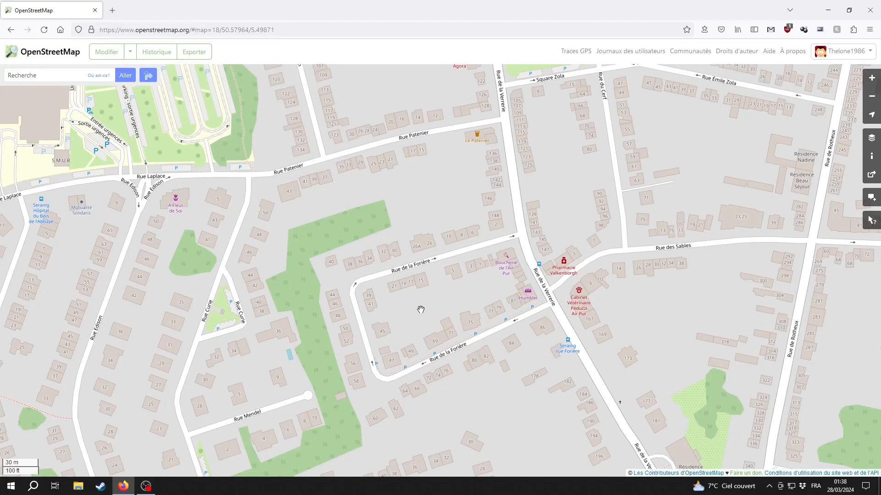